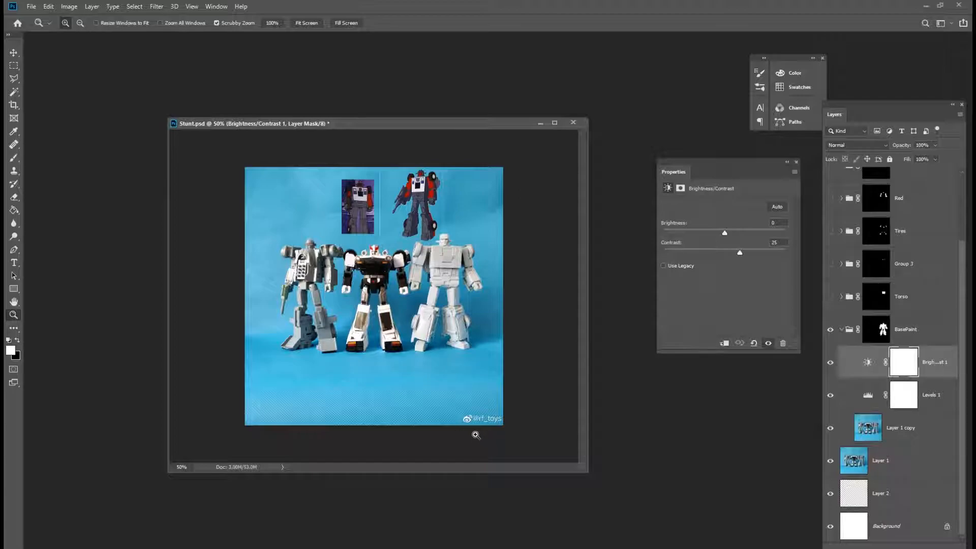
# Inspect the BasePaint group's layer mask by loading it as a selection and viewing the mask alone.
pyautogui.click(894, 362)
pyautogui.keyDown('ctrl'); pyautogui.click(883, 329); pyautogui.keyUp('ctrl')
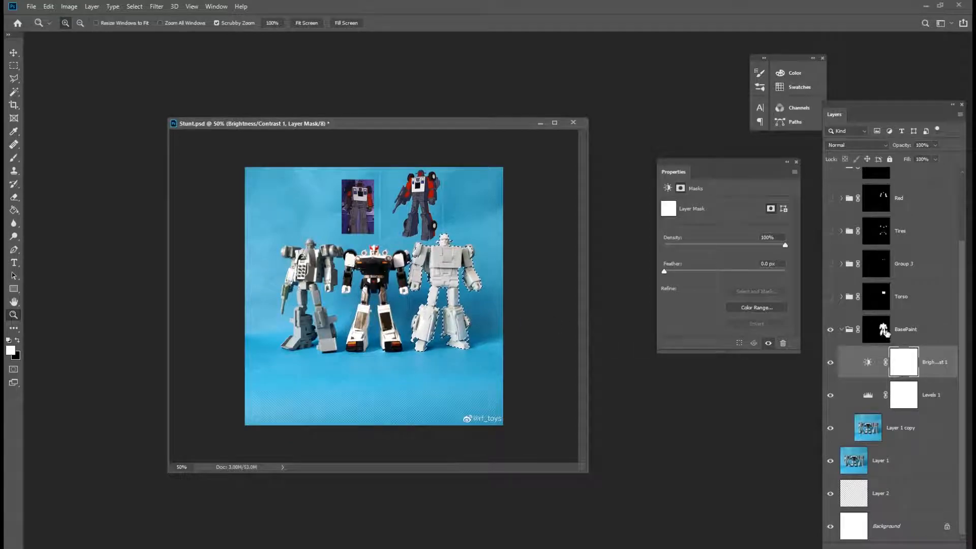
pyautogui.hotkey('ctrl', 'd')
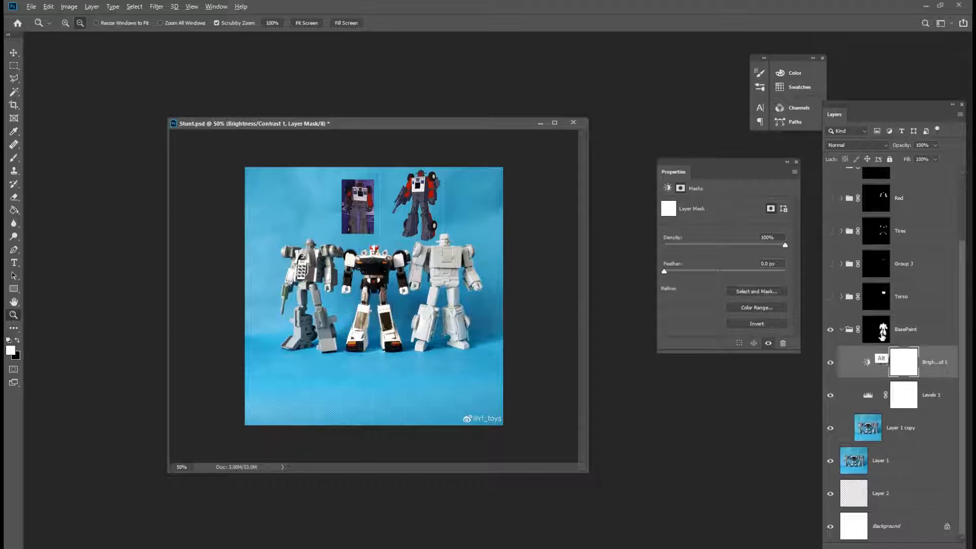
pyautogui.keyDown('alt'); pyautogui.click(883, 336); pyautogui.keyUp('alt')
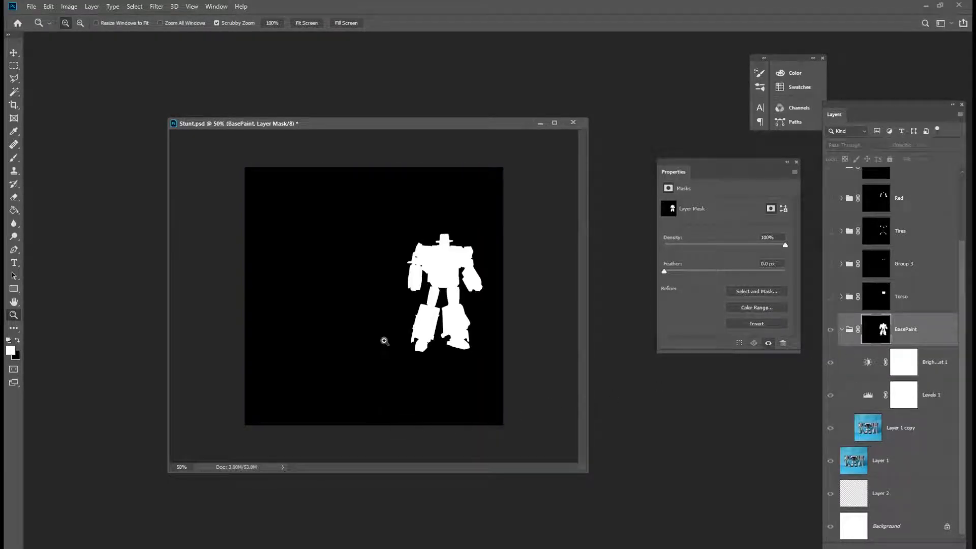
pyautogui.click(467, 380)
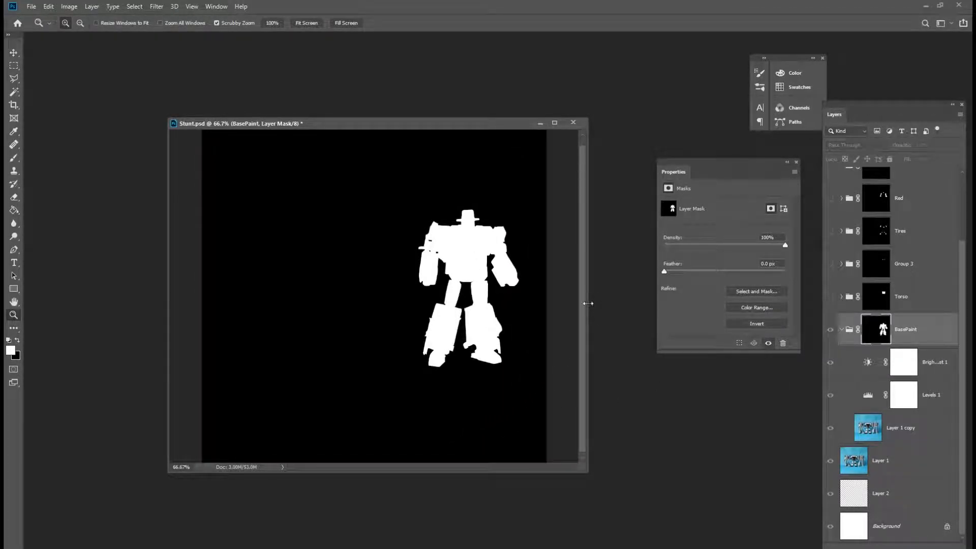
pyautogui.moveTo(588, 303); pyautogui.dragTo(624, 304)
pyautogui.click(464, 299)
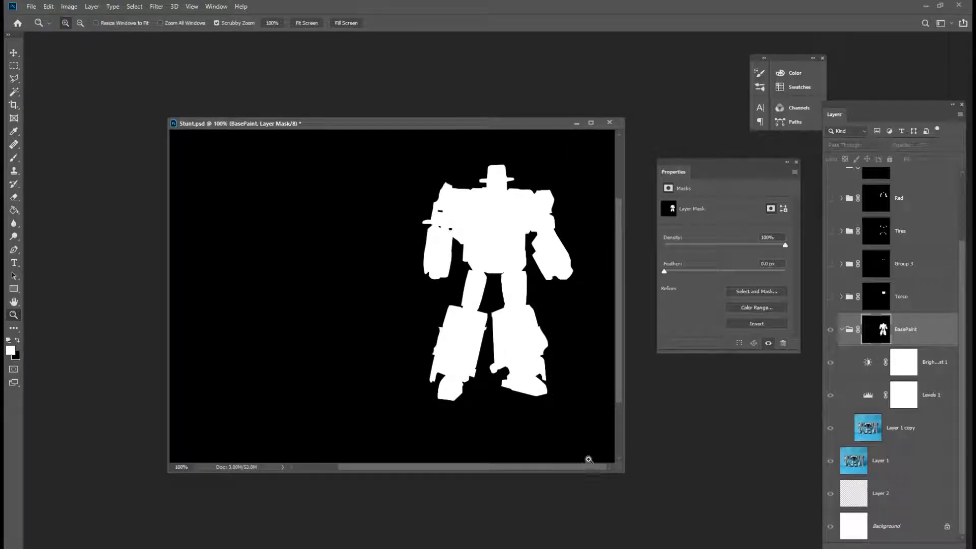
pyautogui.keyDown('alt'); pyautogui.click(899, 344); pyautogui.keyUp('alt')
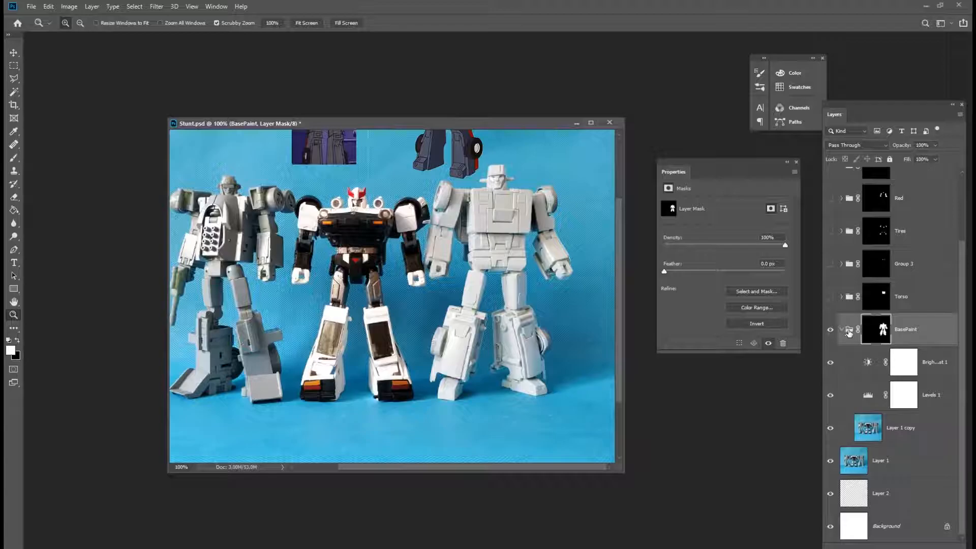
# Compare the layers by selecting them and toggling the BasePaint group's visibility on and off.
pyautogui.scroll(3, 844, 330)
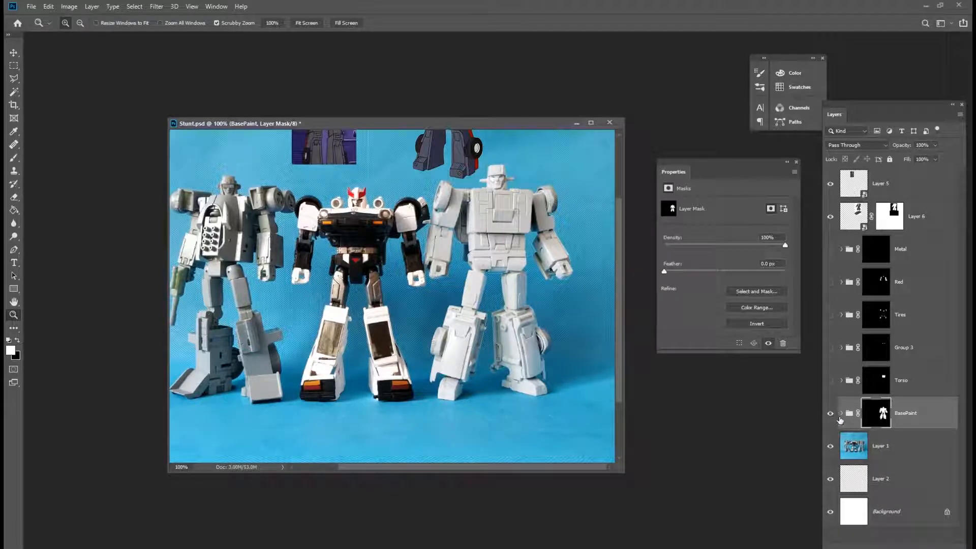
pyautogui.scroll(-3, 914, 358)
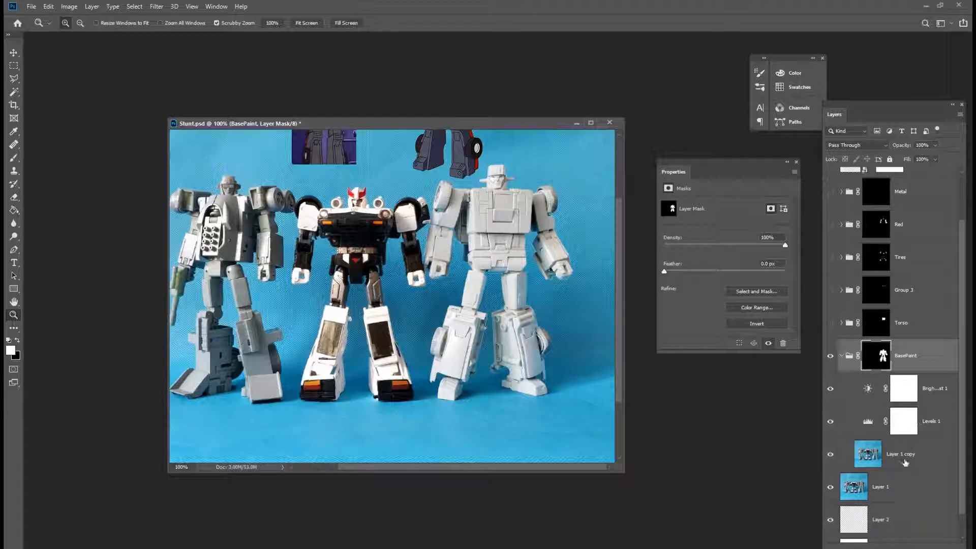
pyautogui.click(867, 455)
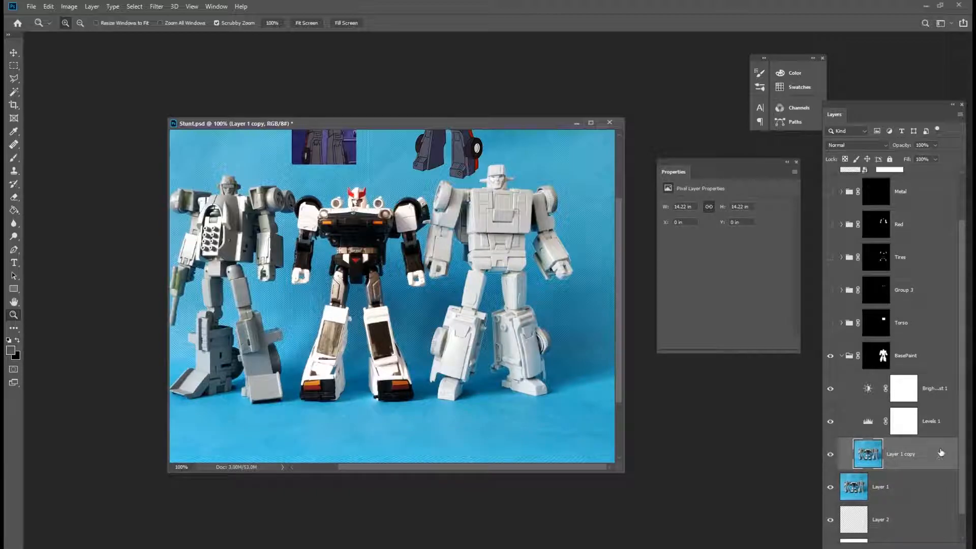
pyautogui.click(853, 423)
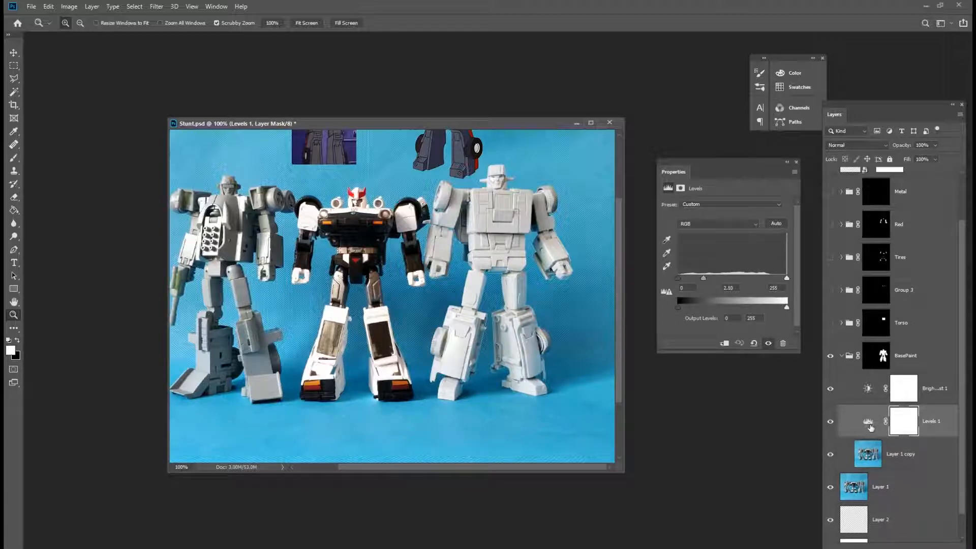
pyautogui.click(854, 392)
pyautogui.click(852, 428)
pyautogui.click(854, 395)
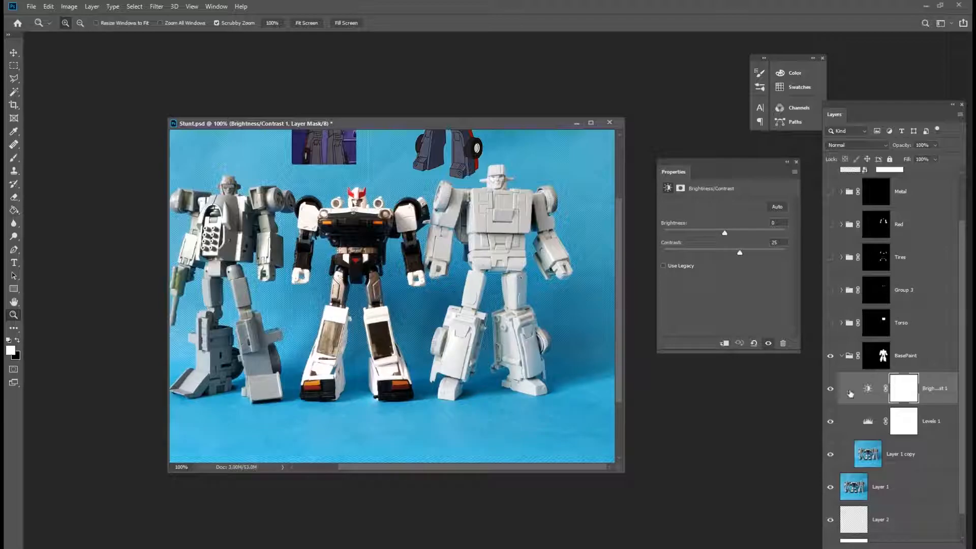
pyautogui.click(830, 355)
pyautogui.click(830, 356)
pyautogui.click(830, 356)
pyautogui.click(830, 356)
pyautogui.click(834, 357)
pyautogui.click(834, 357)
# Select the BasePaint group and zoom in to examine the right robot's legs.
pyautogui.click(876, 355)
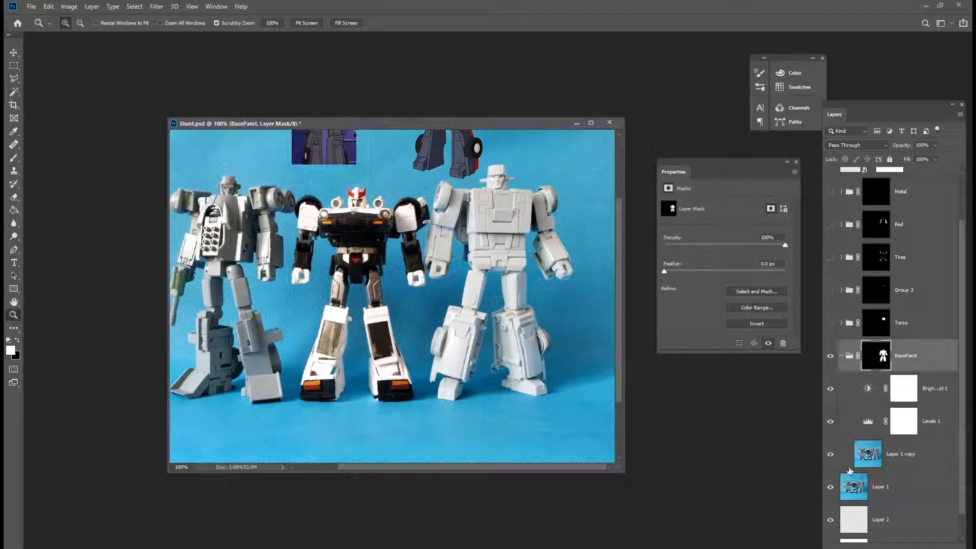
pyautogui.click(491, 345)
pyautogui.click(490, 347)
pyautogui.moveTo(487, 386); pyautogui.dragTo(494, 311)
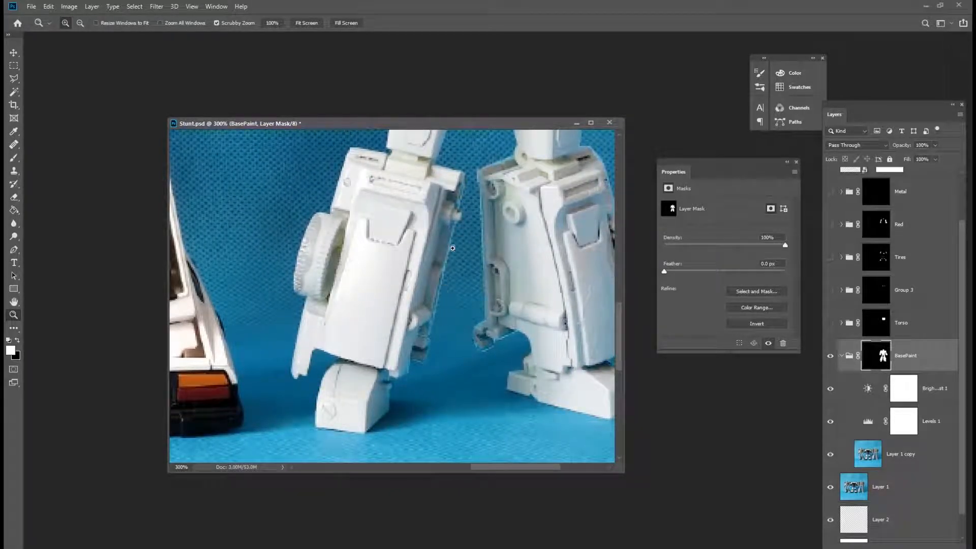
pyautogui.press('e')
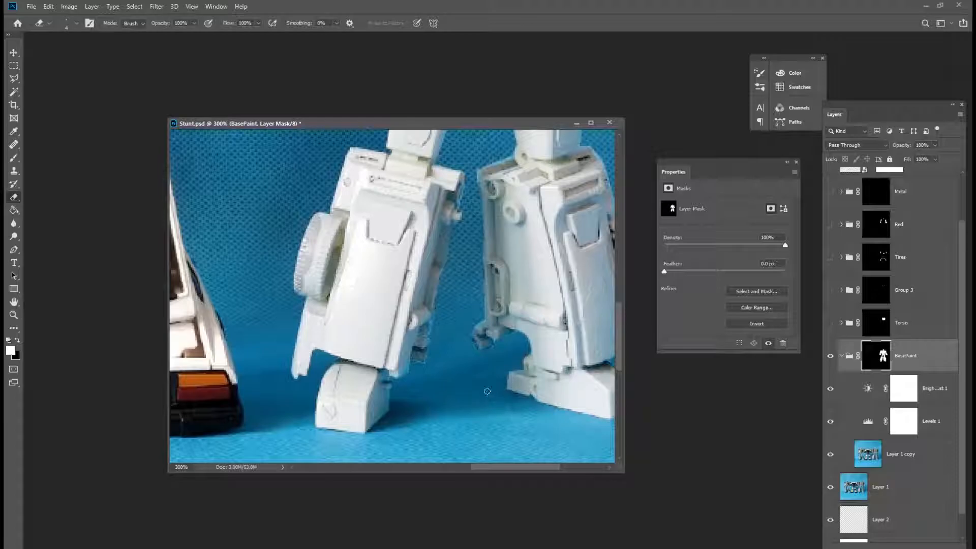
pyautogui.press('z')
pyautogui.keyDown('alt'); pyautogui.click(488, 388); pyautogui.keyUp('alt')
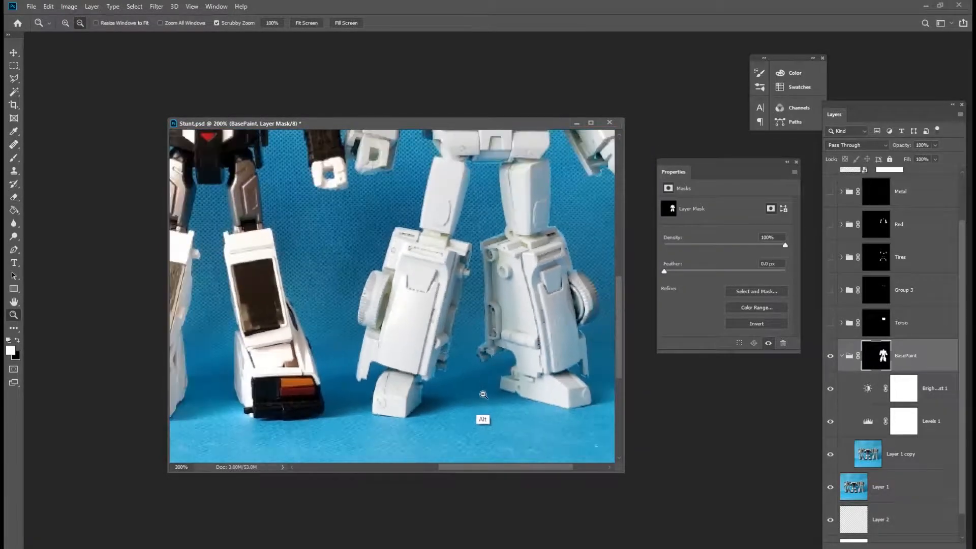
pyautogui.keyDown('alt'); pyautogui.click(483, 393); pyautogui.keyUp('alt')
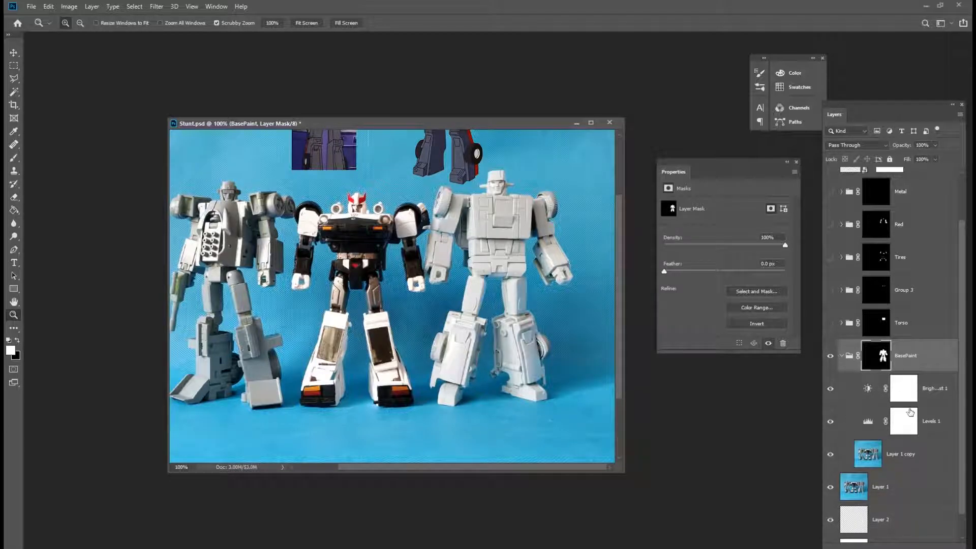
# Create a new layer and fill it with the foreground grey using the Paint Bucket.
pyautogui.hotkey('ctrl', 'shift', 'alt', 'n')
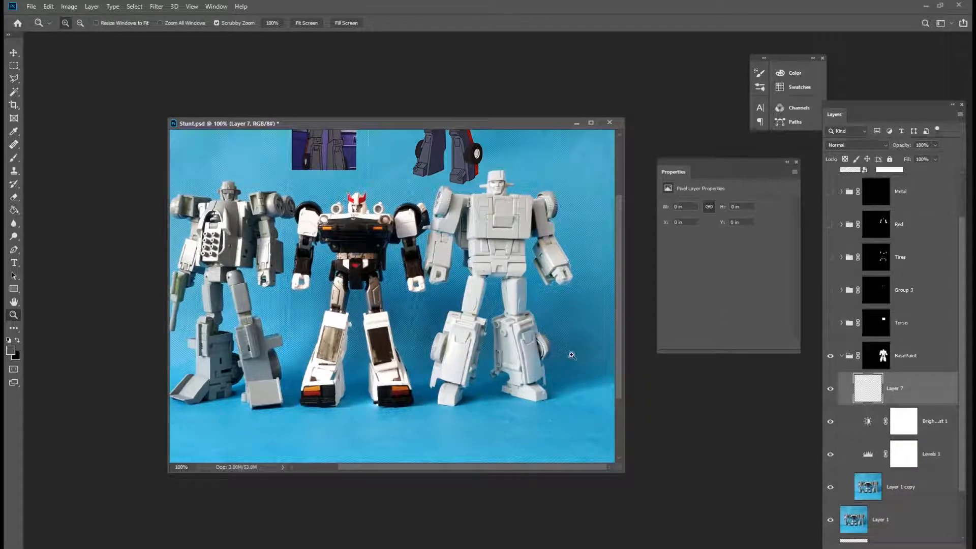
pyautogui.press('g')
pyautogui.click(580, 328)
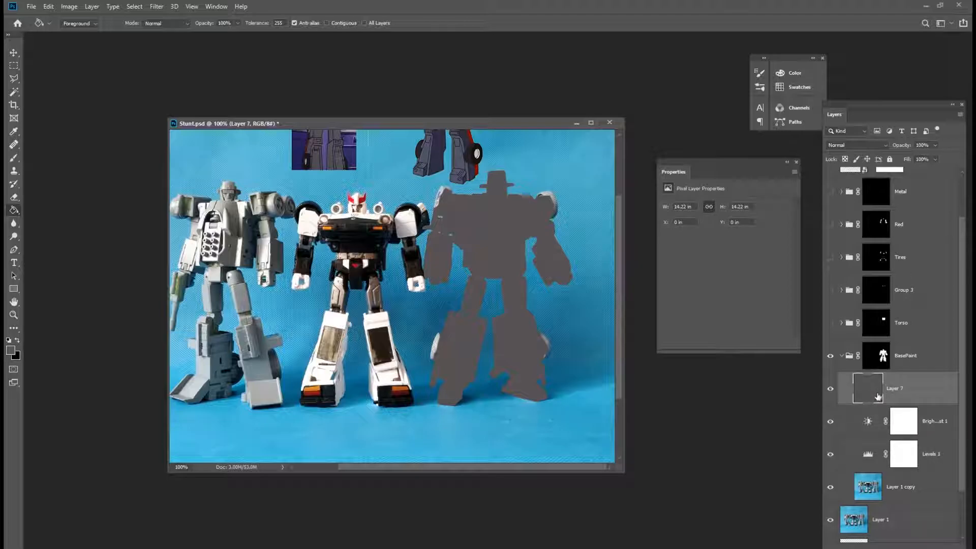
# Open Layer 7's layer style, set Fill Opacity to 0% and enable Color Overlay.
pyautogui.doubleClick(918, 401)
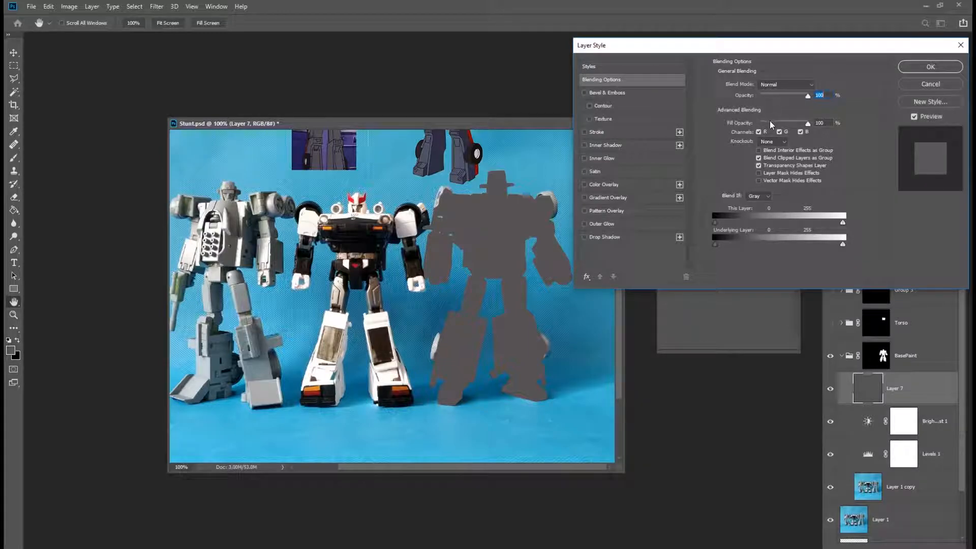
pyautogui.moveTo(808, 126); pyautogui.dragTo(759, 127)
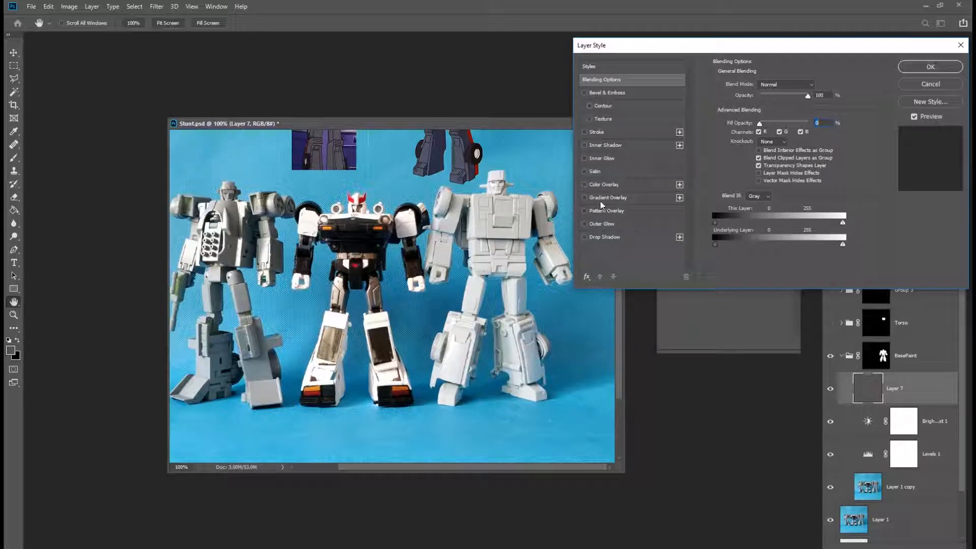
pyautogui.click(584, 185)
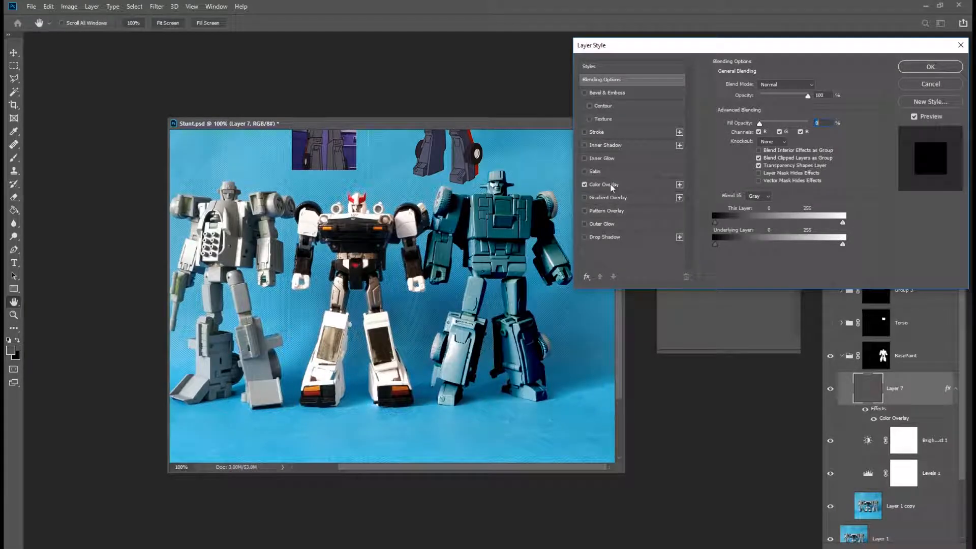
pyautogui.click(609, 184)
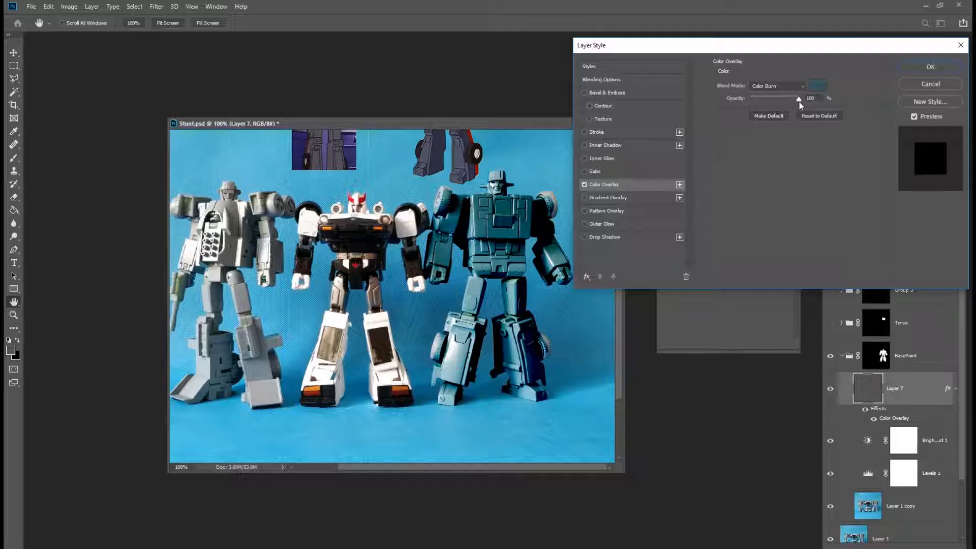
# Sample the overlay colour from the purple robot at the top of the image, settling on 2b2e42.
pyautogui.click(817, 85)
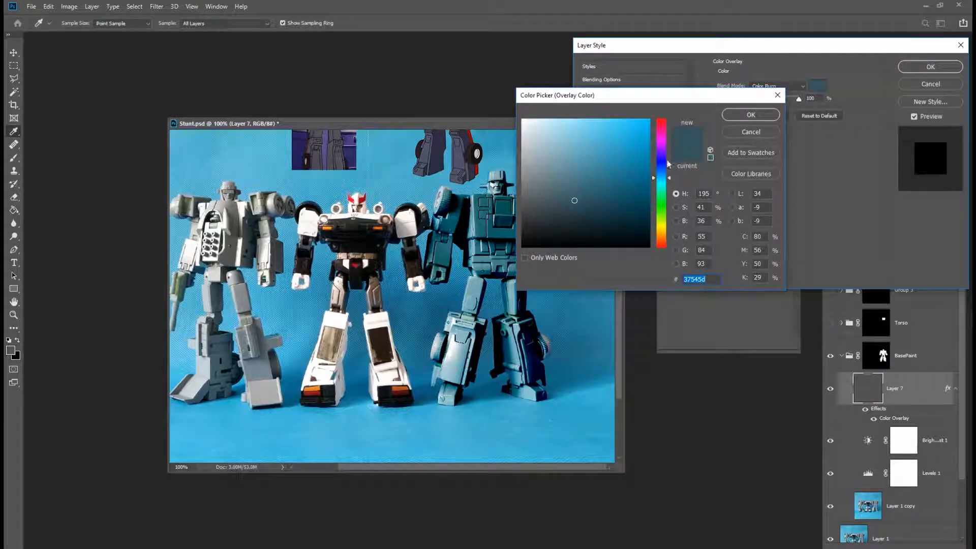
pyautogui.moveTo(668, 95); pyautogui.dragTo(722, 156)
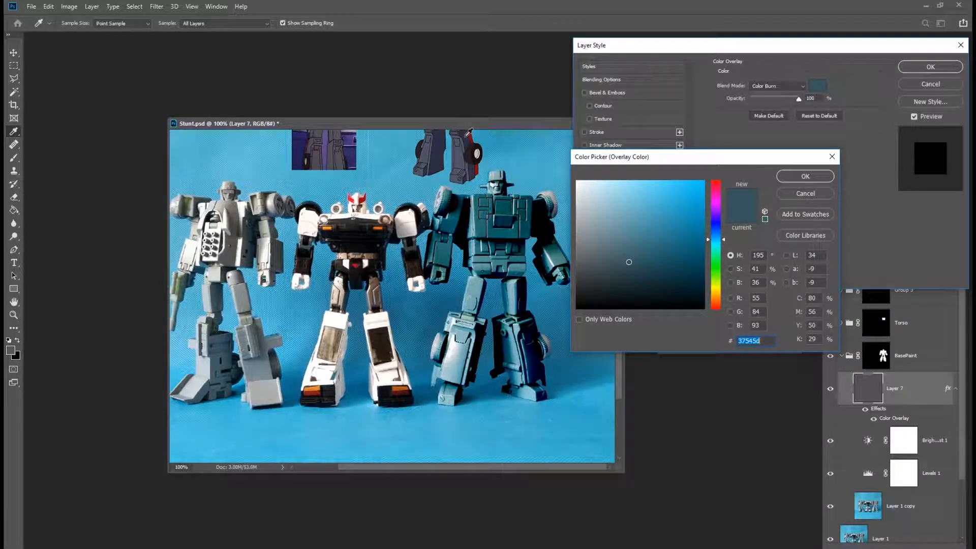
pyautogui.click(466, 136)
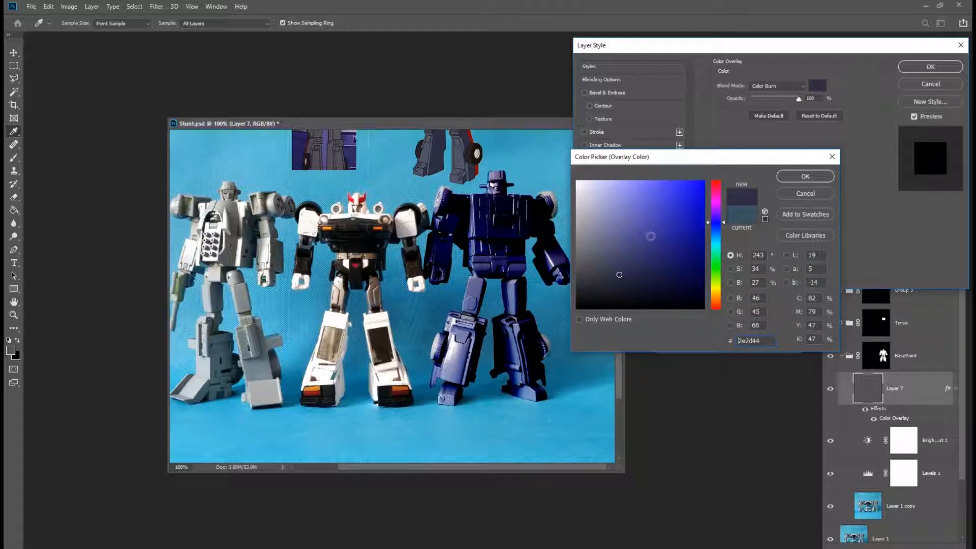
pyautogui.click(463, 159)
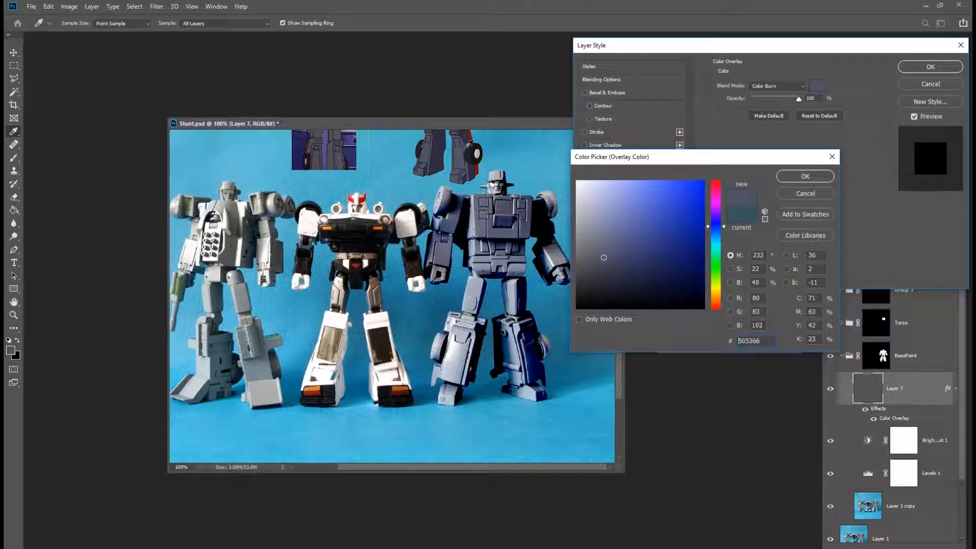
pyautogui.click(467, 140)
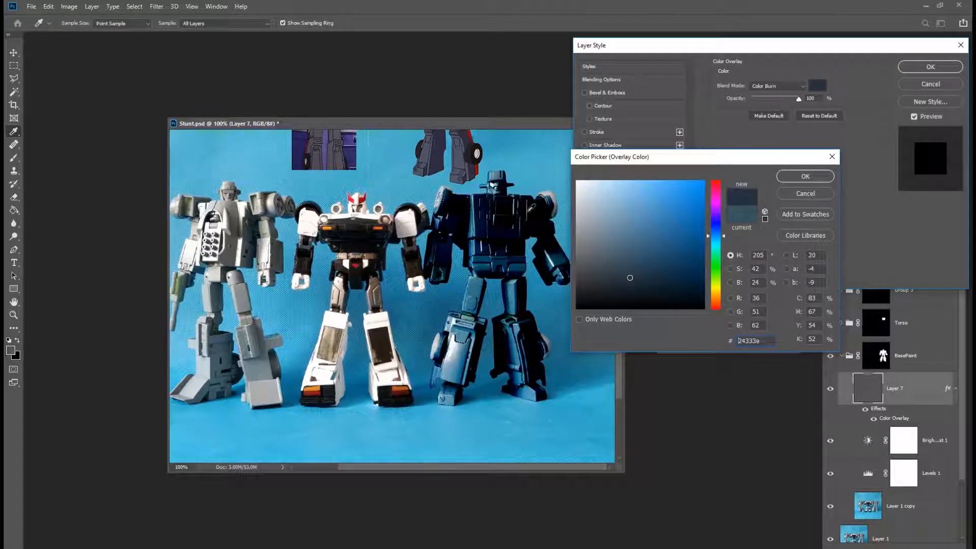
pyautogui.click(465, 137)
pyautogui.click(461, 151)
pyautogui.click(469, 133)
pyautogui.click(464, 151)
pyautogui.click(464, 153)
pyautogui.click(463, 152)
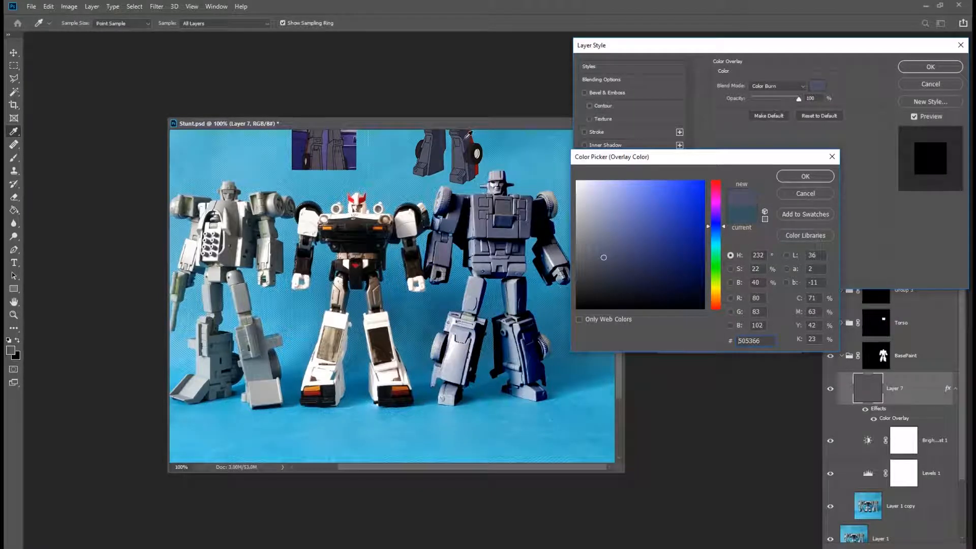
pyautogui.click(468, 135)
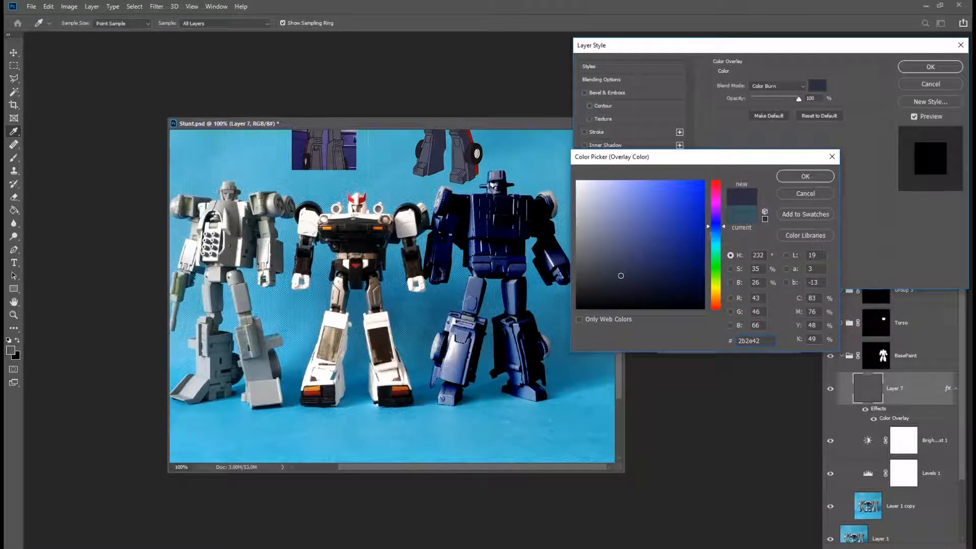
pyautogui.click(806, 178)
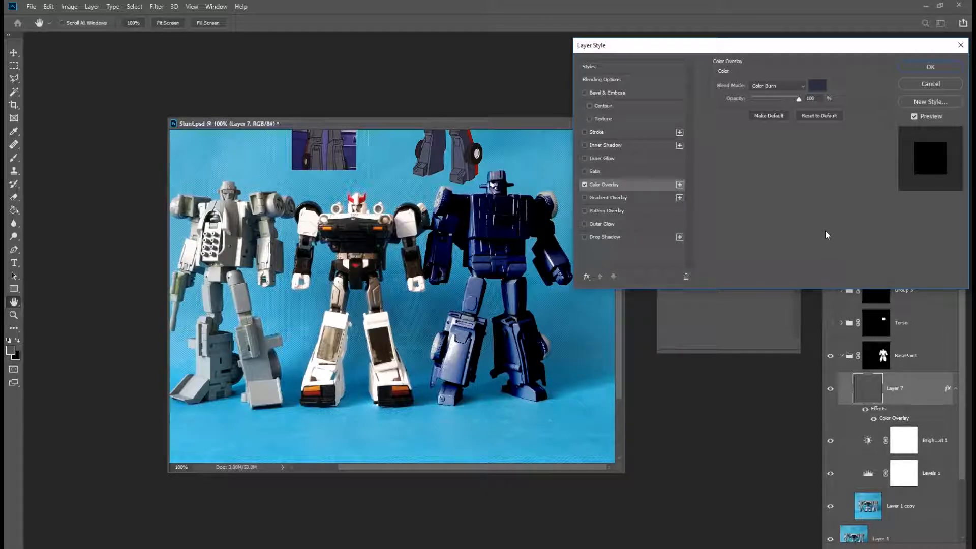
# Set the Color Overlay blend mode to Darken.
pyautogui.moveTo(792, 44); pyautogui.dragTo(790, 94)
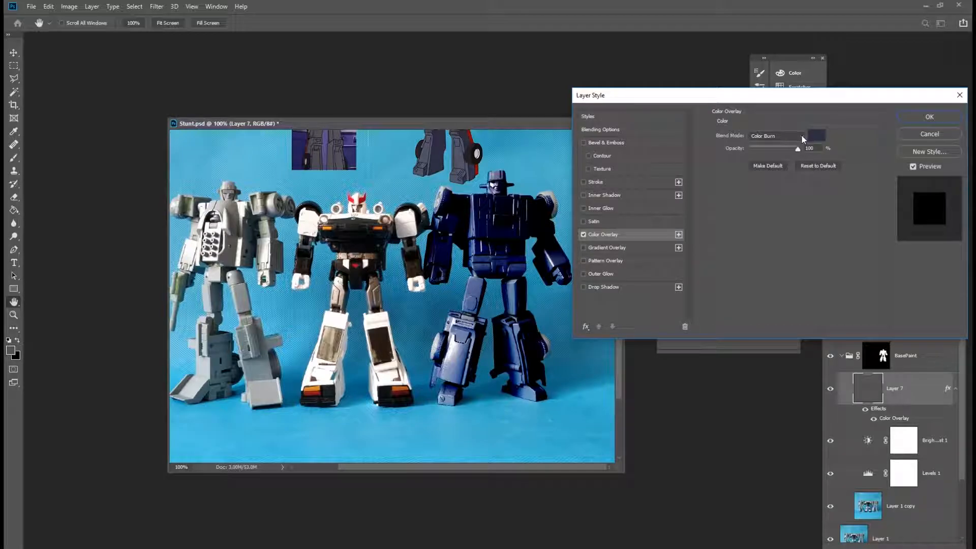
pyautogui.click(802, 135)
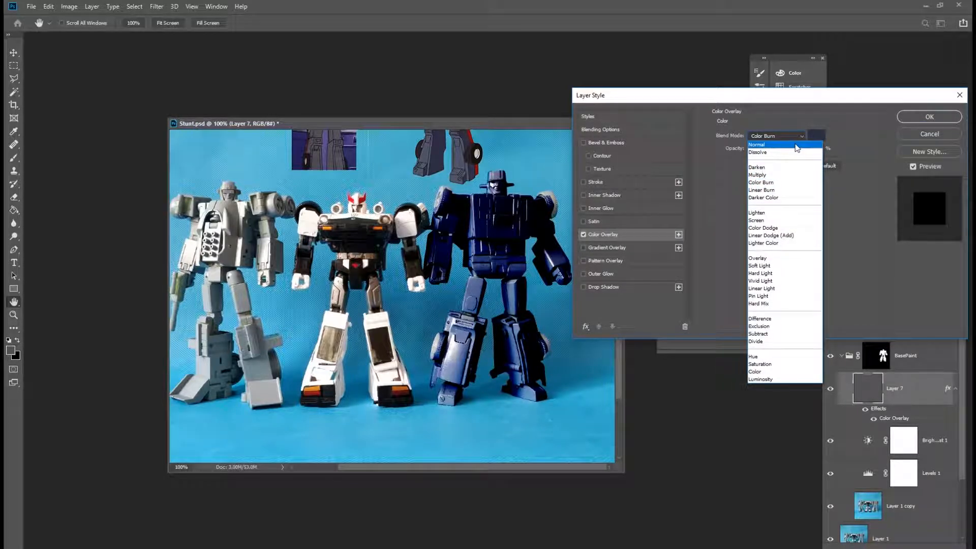
pyautogui.click(797, 146)
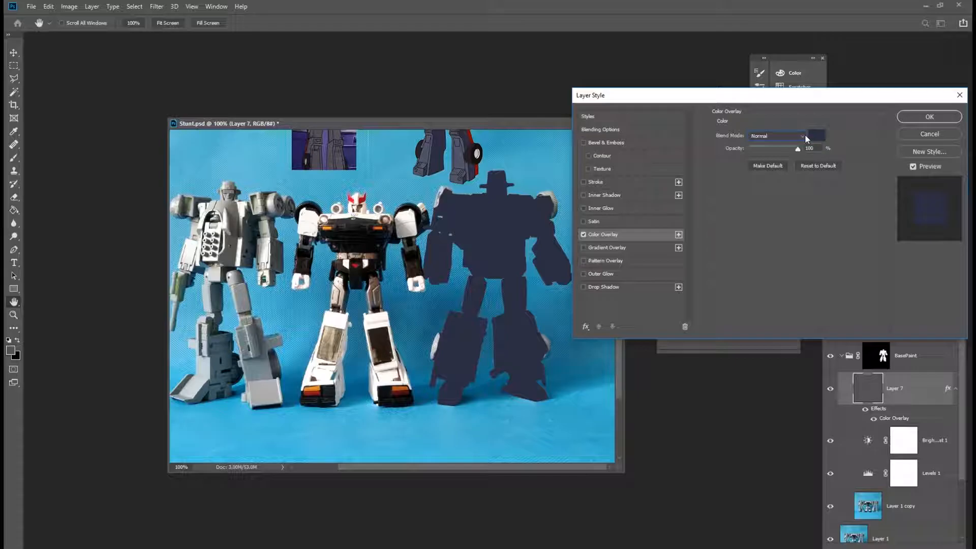
pyautogui.click(803, 135)
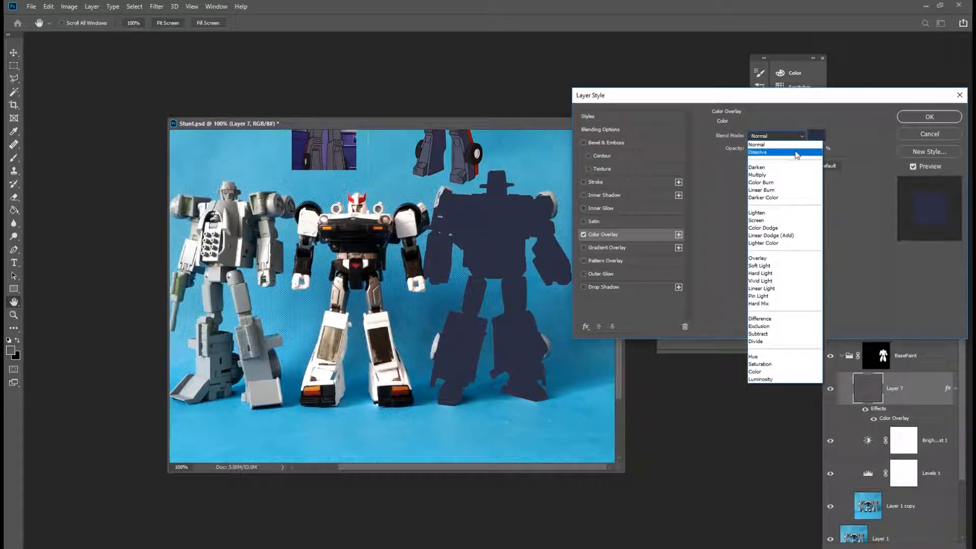
pyautogui.click(797, 167)
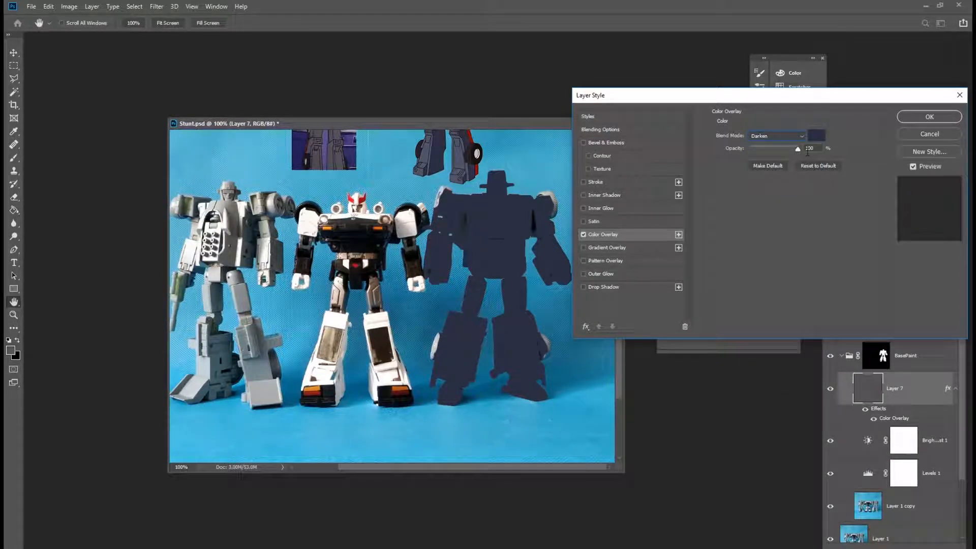
# Try Multiply and then Color Burn as the overlay blend mode, nudging the overlay opacity down.
pyautogui.press('Down')
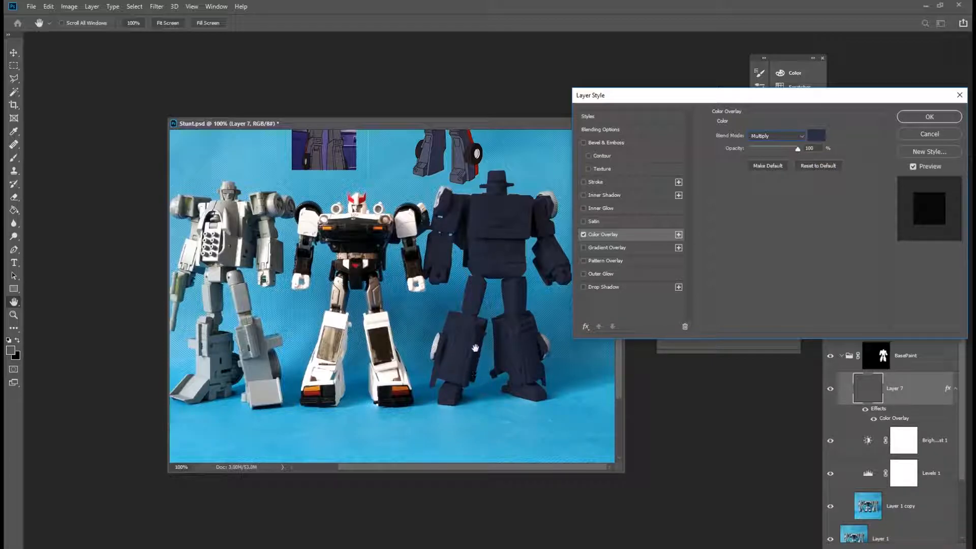
pyautogui.moveTo(799, 151); pyautogui.dragTo(793, 151)
pyautogui.press('Up')
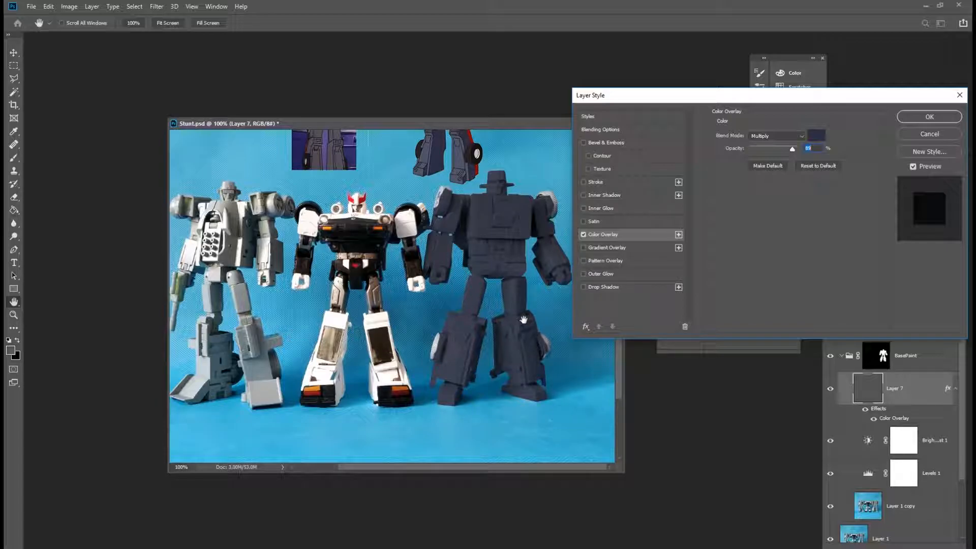
pyautogui.click(801, 136)
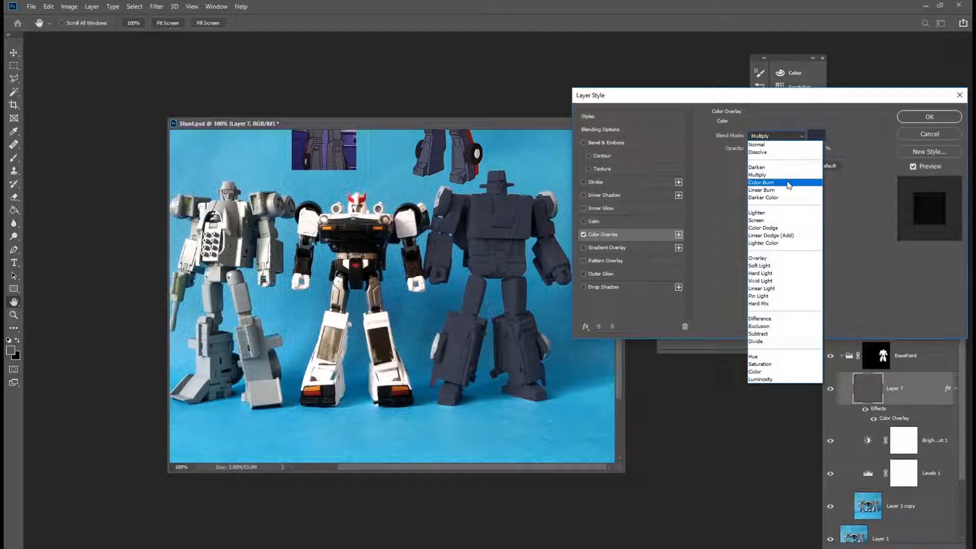
pyautogui.click(789, 186)
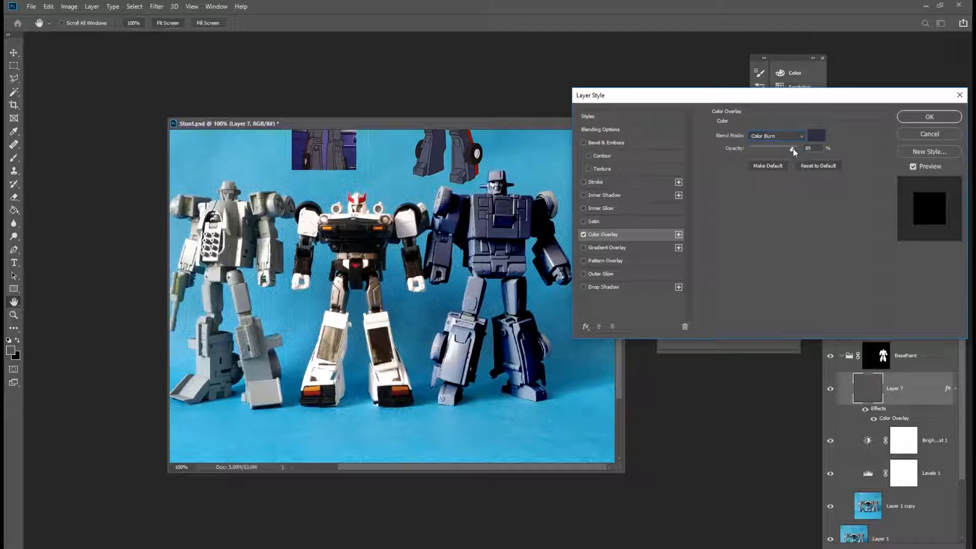
pyautogui.moveTo(794, 149); pyautogui.dragTo(794, 151)
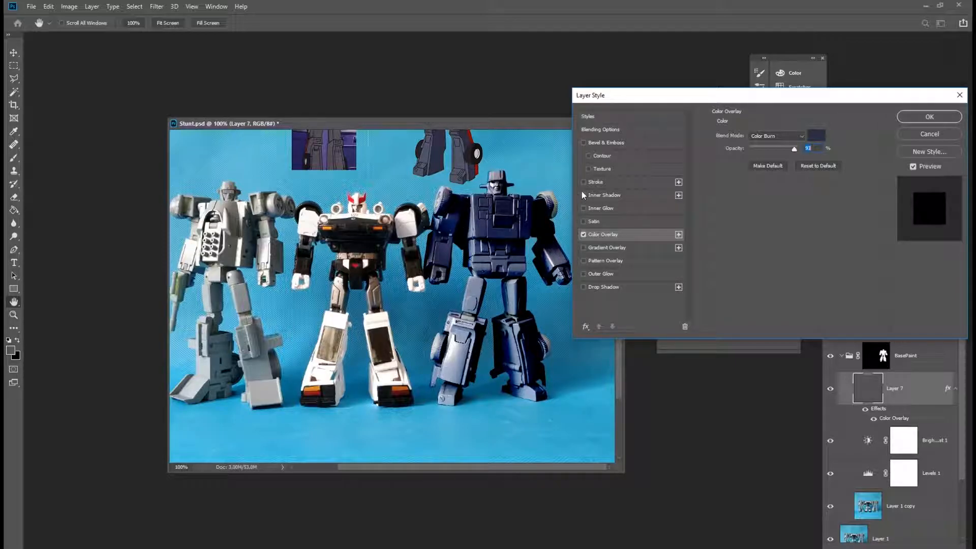
# Try the Color Dodge, Hard Light and Vivid Light blend modes for the Color Overlay.
pyautogui.click(799, 137)
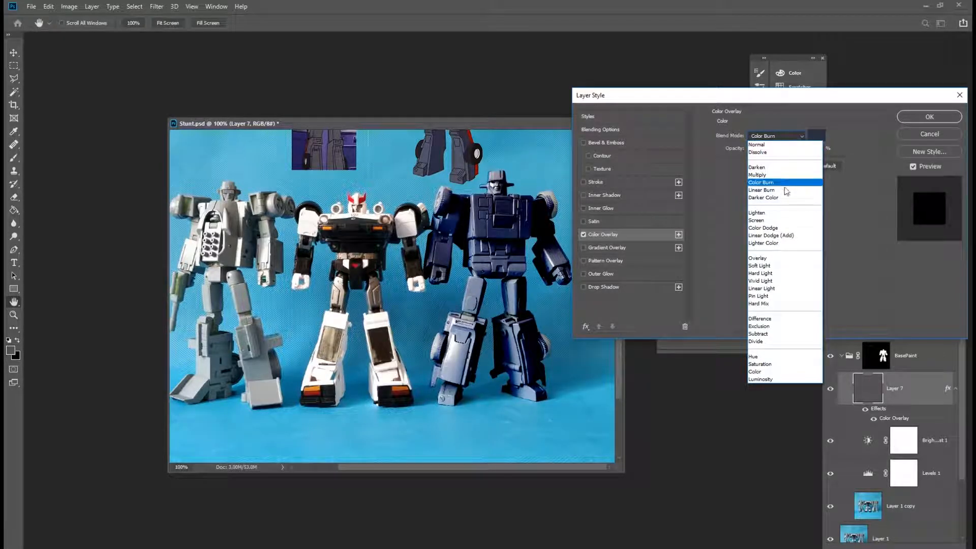
pyautogui.click(781, 225)
pyautogui.press('Down')
pyautogui.press('Down')
pyautogui.press('Down')
pyautogui.press('Down')
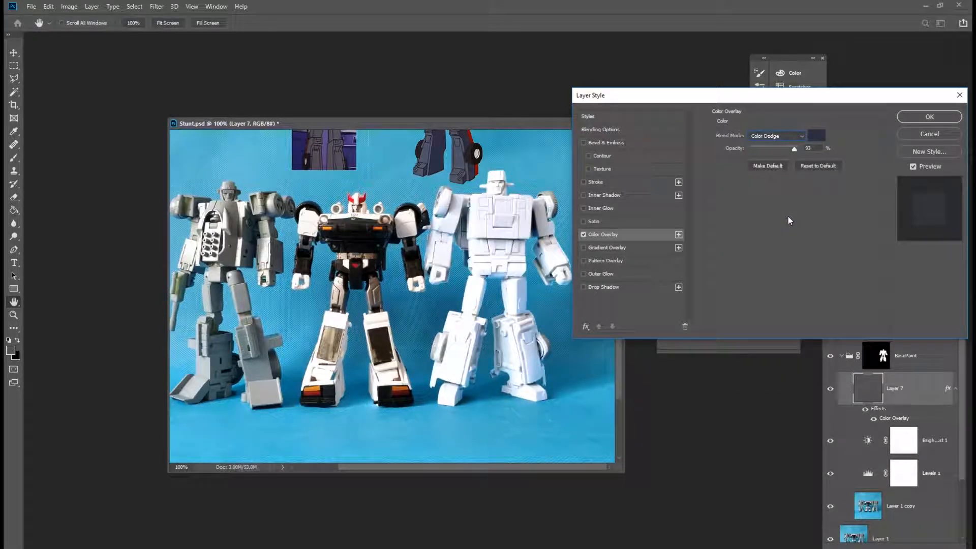
pyautogui.press('Down')
pyautogui.press('Down')
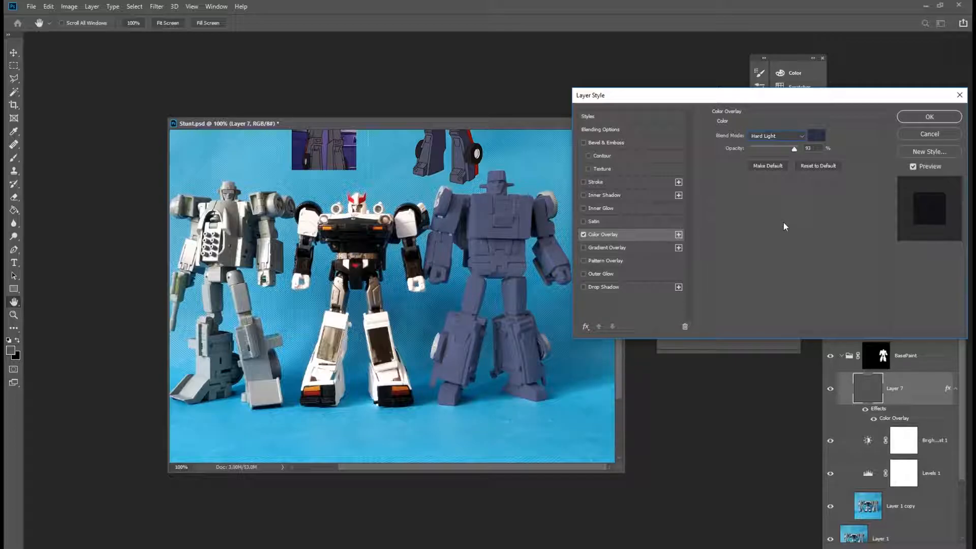
pyautogui.press('Down')
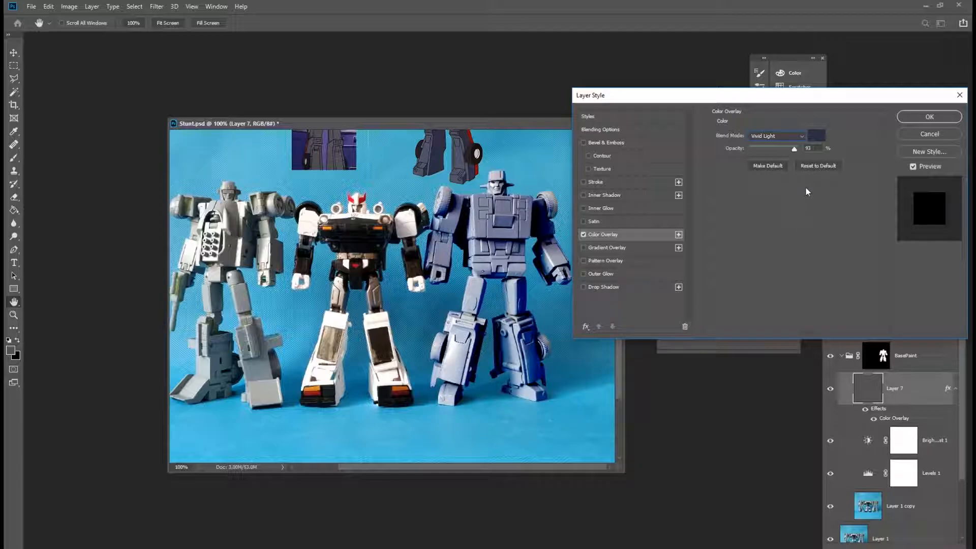
# Set the Color Overlay blend mode to Color Burn, lower its opacity slightly and confirm the layer style.
pyautogui.click(802, 137)
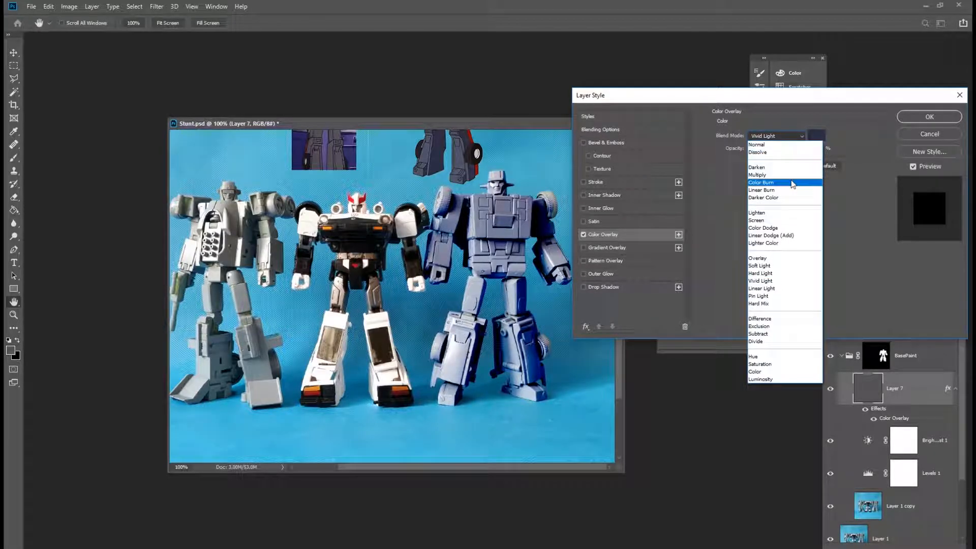
pyautogui.click(791, 183)
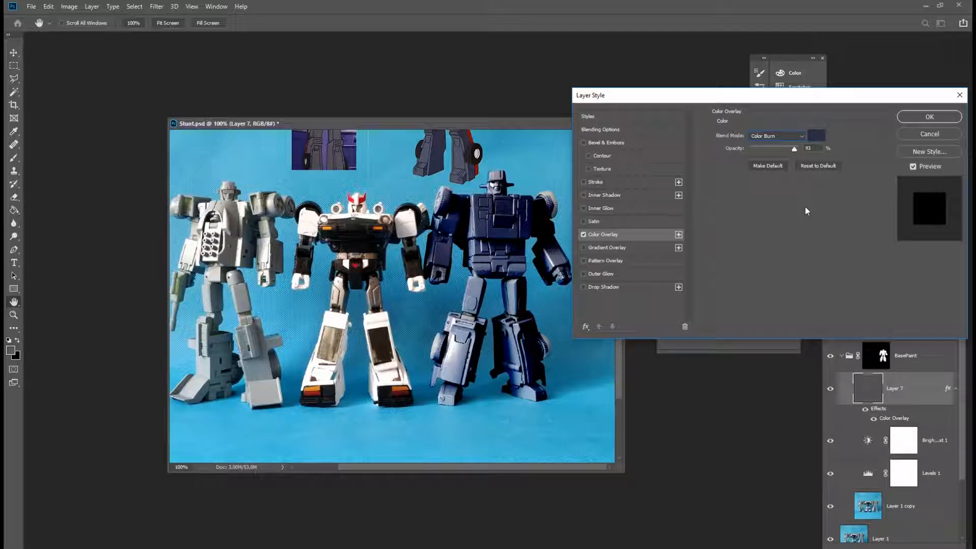
pyautogui.click(795, 148)
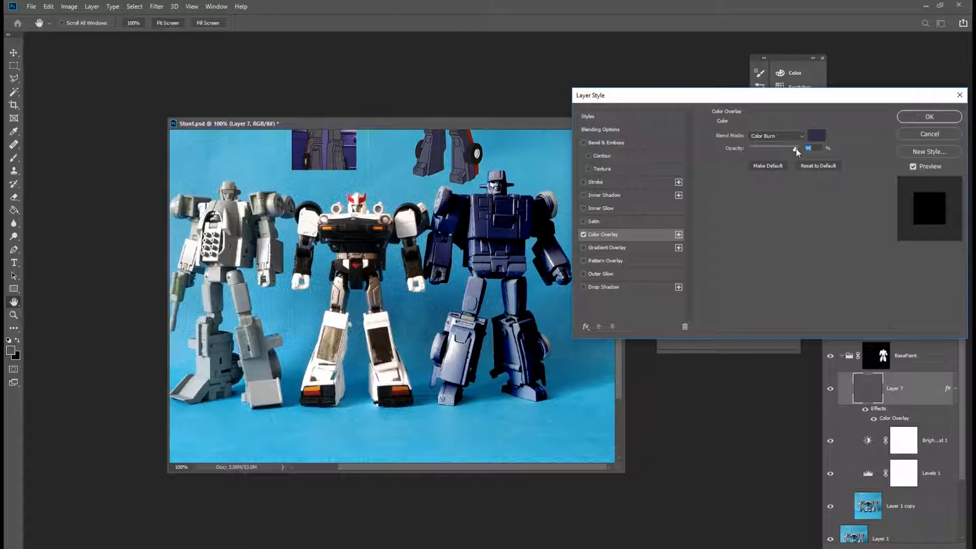
pyautogui.moveTo(795, 150)
pyautogui.mouseDown()
pyautogui.moveTo(769, 150)
pyautogui.moveTo(794, 152)
pyautogui.mouseUp()
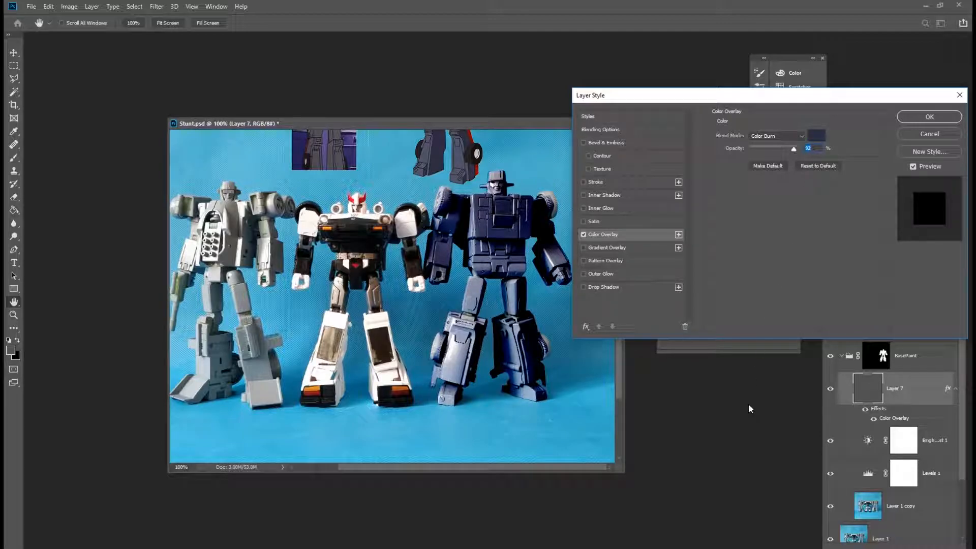
pyautogui.moveTo(795, 150); pyautogui.dragTo(795, 150)
pyautogui.click(929, 117)
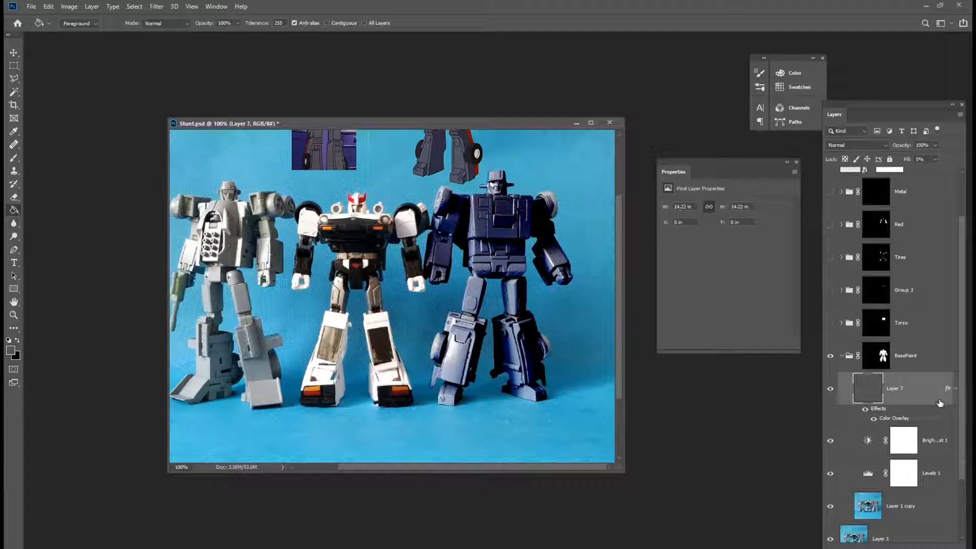
# Disable the layer mask on the BasePaint group.
pyautogui.moveTo(961, 366); pyautogui.dragTo(970, 387)
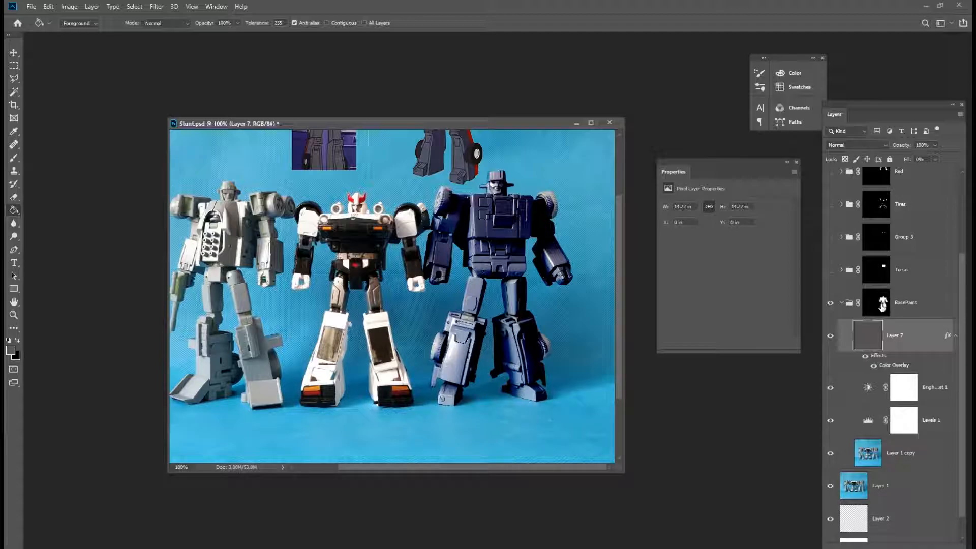
pyautogui.click(881, 303)
pyautogui.rightClick(880, 303)
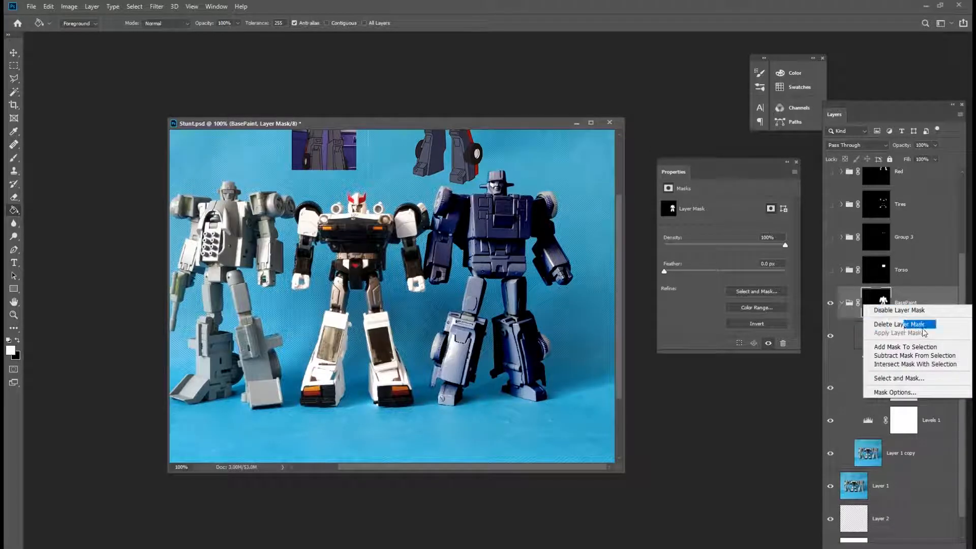
pyautogui.click(898, 310)
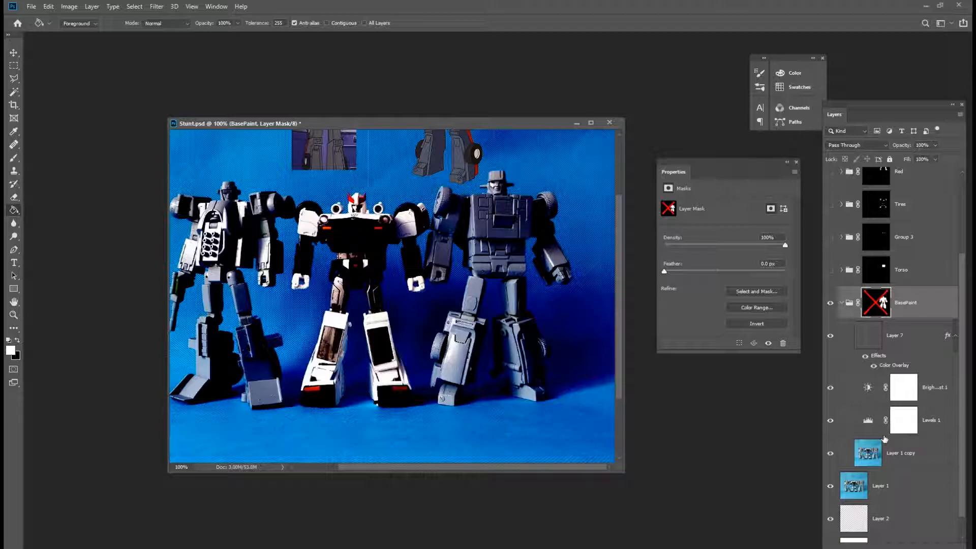
# Group Layer 7, the Brightness/Contrast and Levels adjustments and Layer 1 copy into a new group.
pyautogui.click(913, 331)
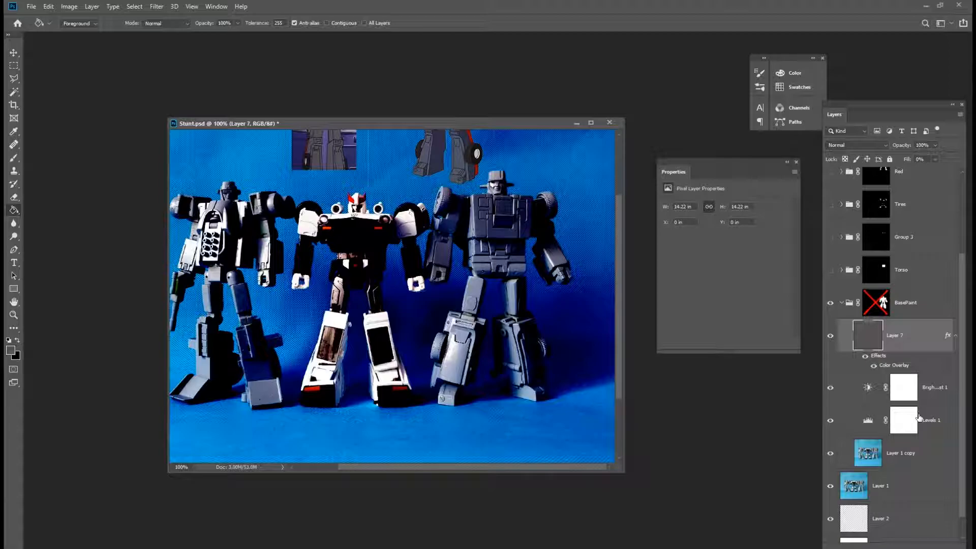
pyautogui.keyDown('shift'); pyautogui.click(932, 461); pyautogui.keyUp('shift')
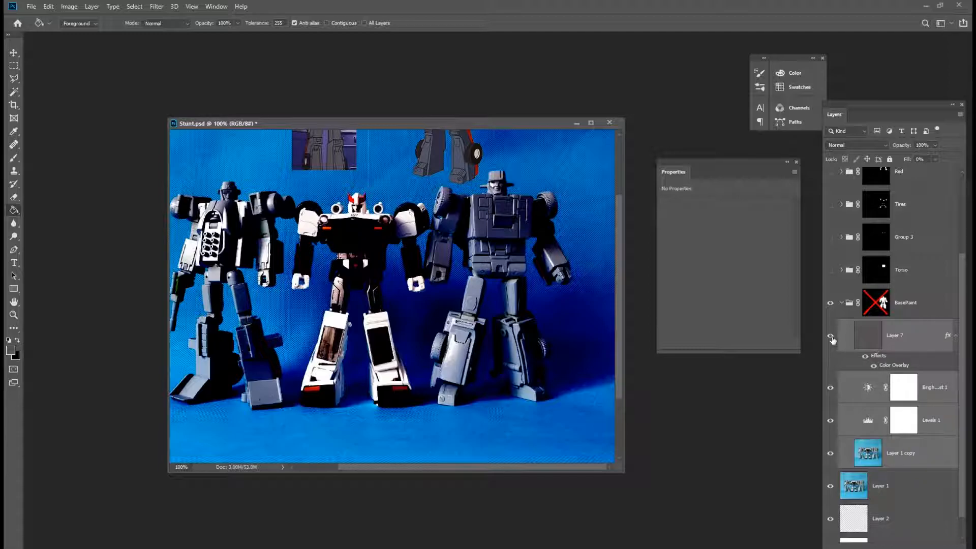
pyautogui.moveTo(935, 457); pyautogui.dragTo(940, 538)
pyautogui.hotkey('ctrl', 'g')
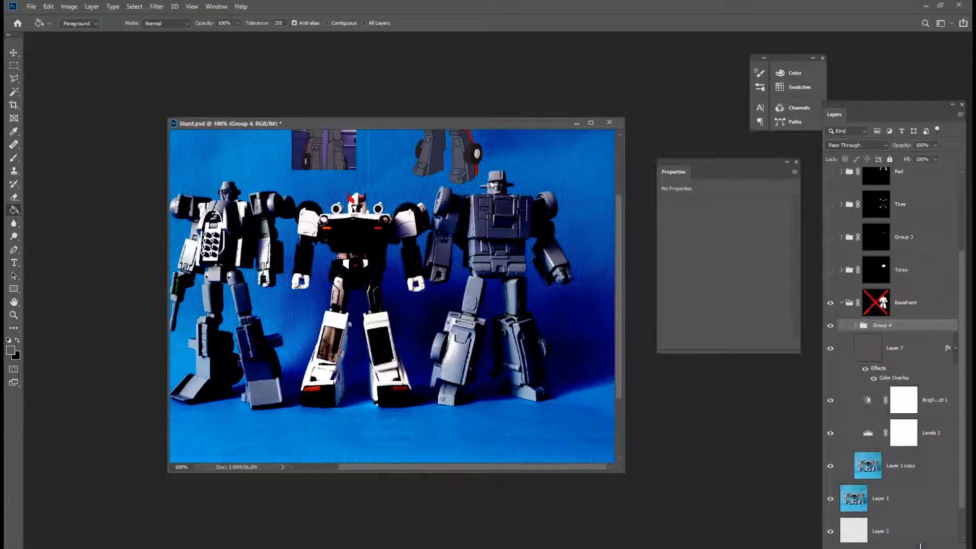
# Toggle visibility of the grouped layers and add a layer mask to Group 4.
pyautogui.moveTo(830, 348); pyautogui.dragTo(829, 466)
pyautogui.click(830, 325)
pyautogui.click(831, 326)
pyautogui.click(831, 326)
pyautogui.click(831, 326)
pyautogui.click(830, 327)
pyautogui.click(831, 327)
pyautogui.click(833, 329)
pyautogui.click(831, 326)
pyautogui.click(893, 547)
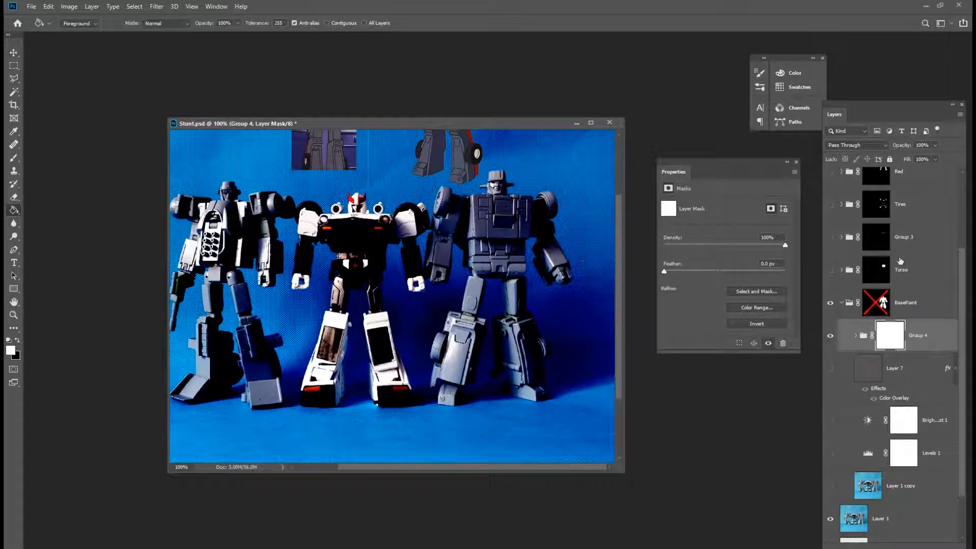
# Try Apply Image with the merged RGB source onto Group 4's mask, then undo it.
pyautogui.click(69, 7)
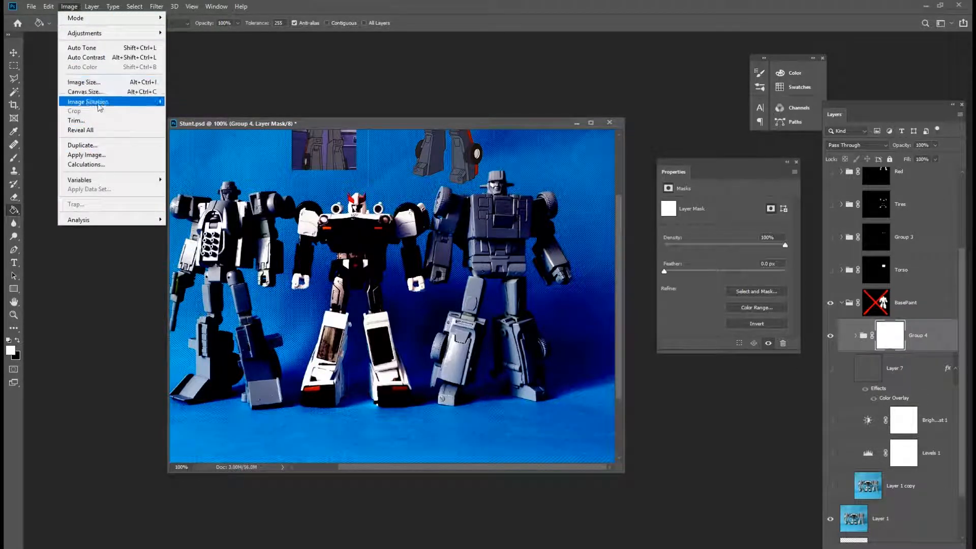
pyautogui.click(102, 155)
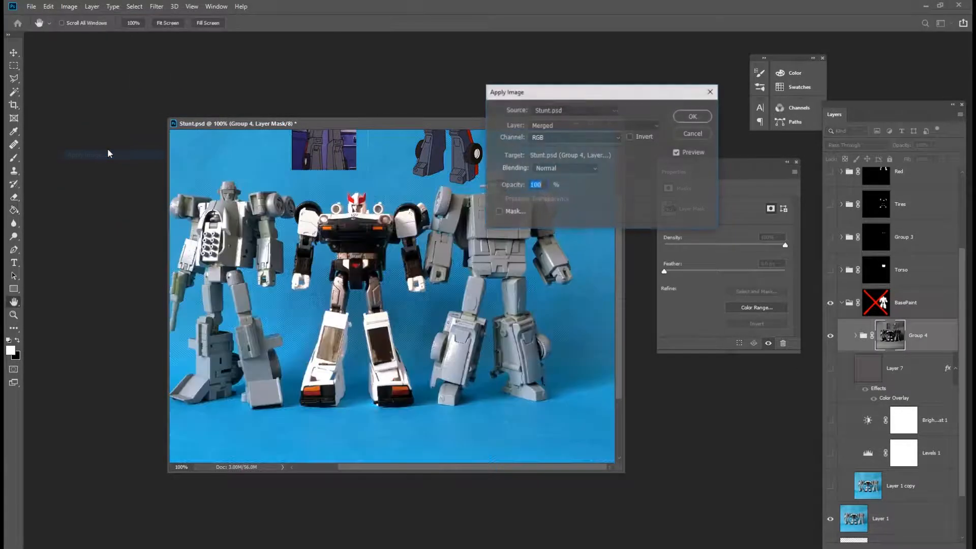
pyautogui.click(704, 115)
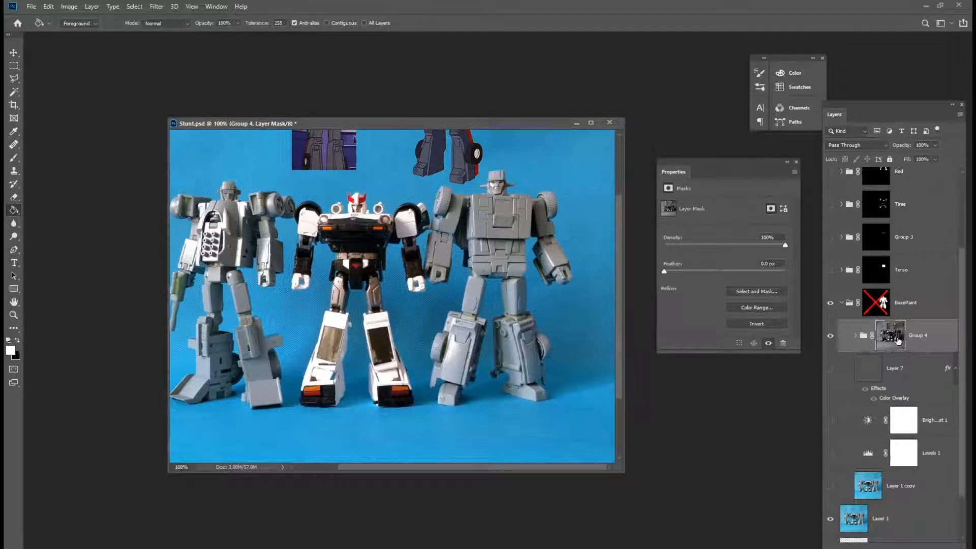
pyautogui.hotkey('ctrl', 'z')
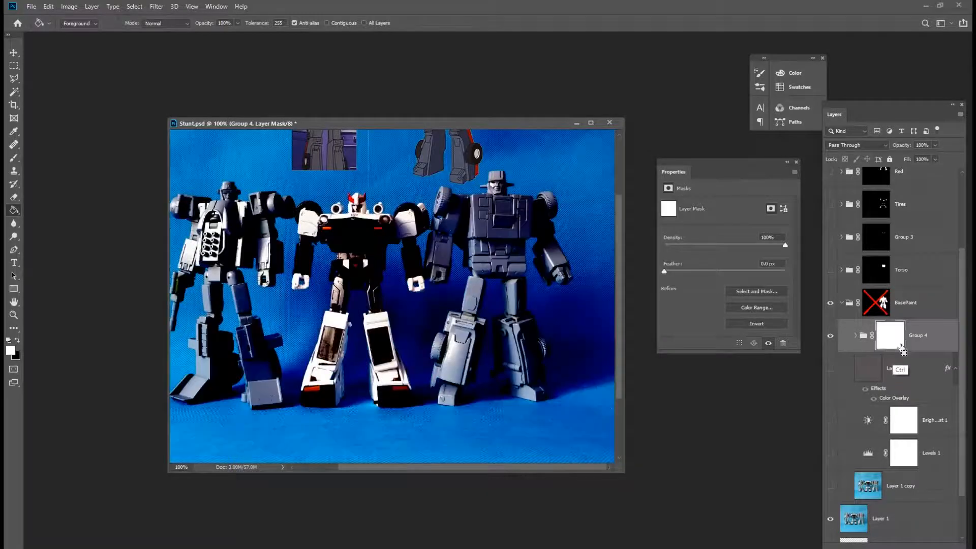
# Copy the merged image and paste it into Group 4's layer mask, viewing the mask on its own.
pyautogui.click(935, 339)
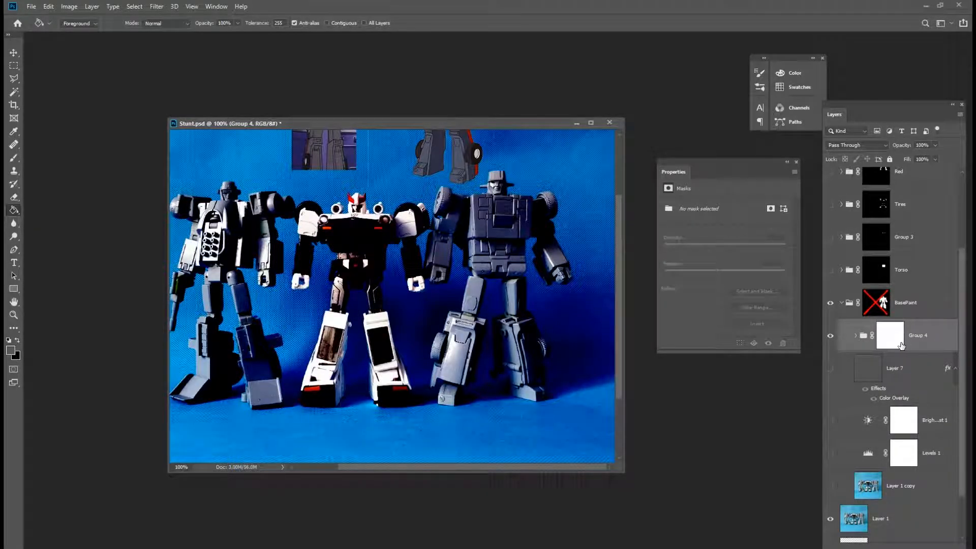
pyautogui.click(48, 6)
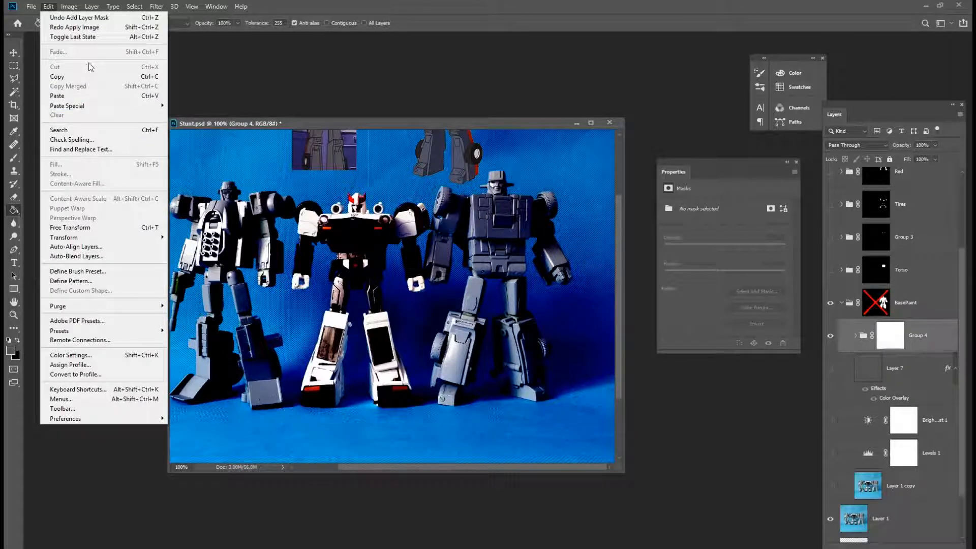
pyautogui.moveTo(86, 7)
pyautogui.click(55, 7)
pyautogui.click(55, 7)
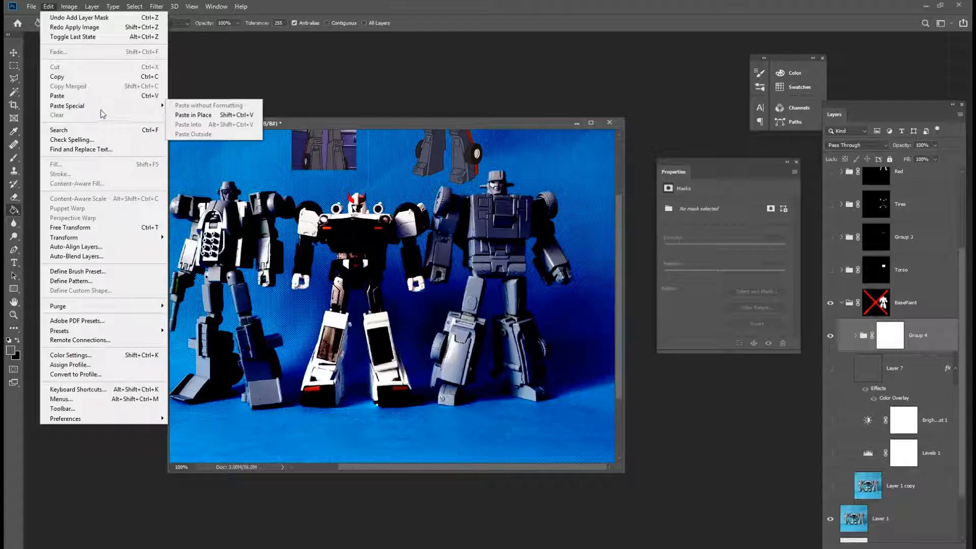
pyautogui.click(421, 125)
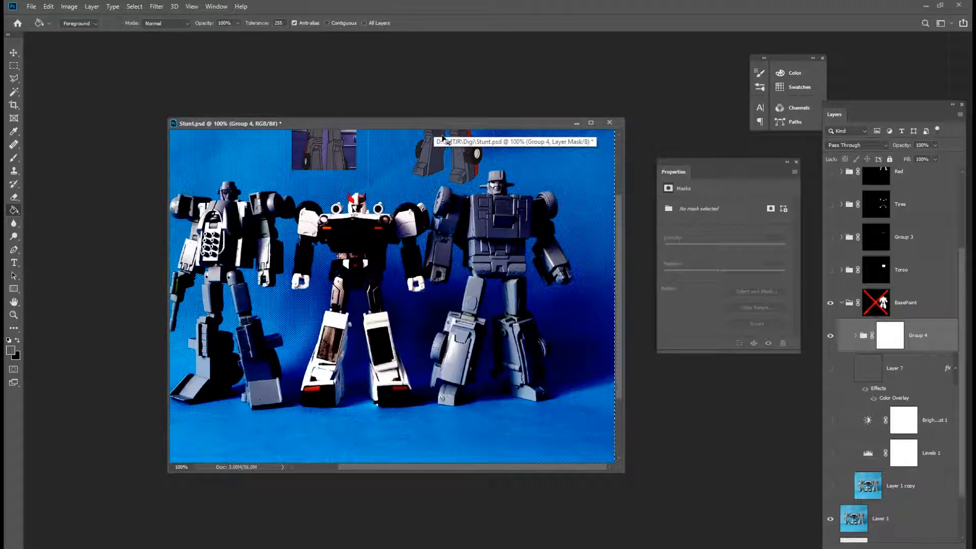
pyautogui.click(48, 7)
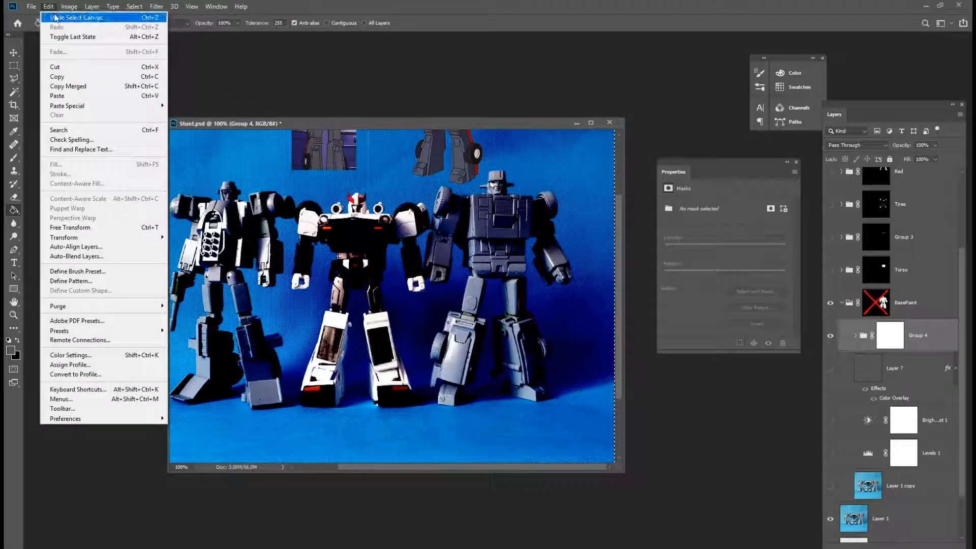
pyautogui.click(96, 89)
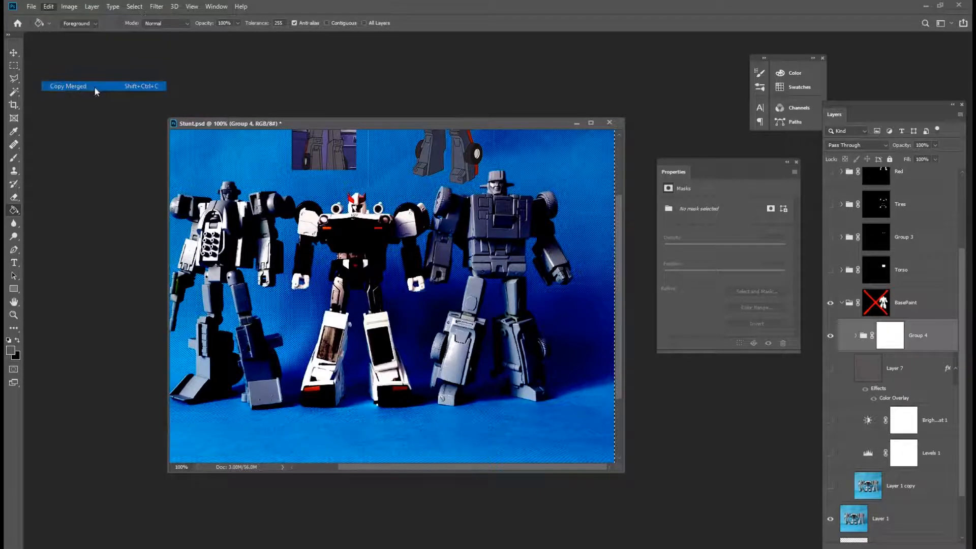
pyautogui.keyDown('alt'); pyautogui.click(902, 339); pyautogui.keyUp('alt')
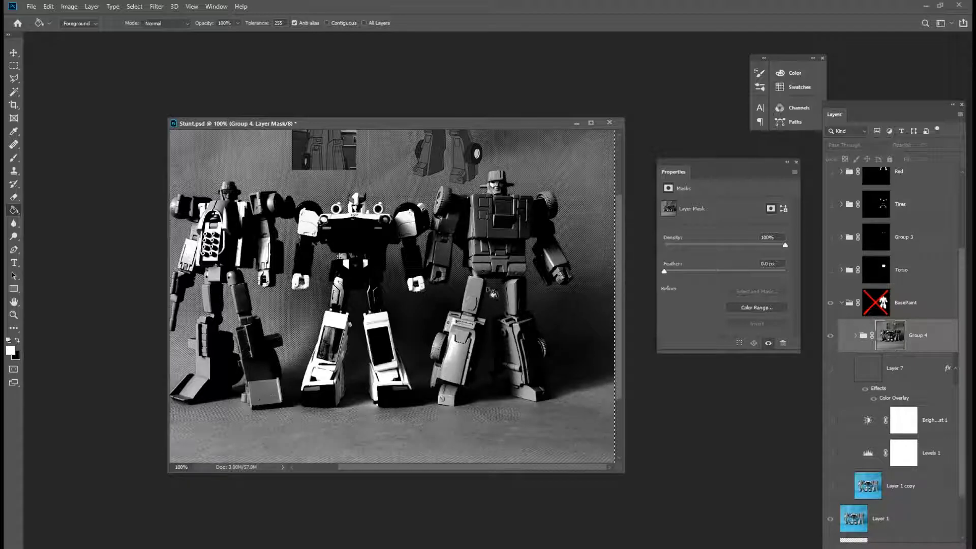
# Apply Levels to Group 4's layer mask, setting the input black point to 10 and white point to 213.
pyautogui.click(69, 6)
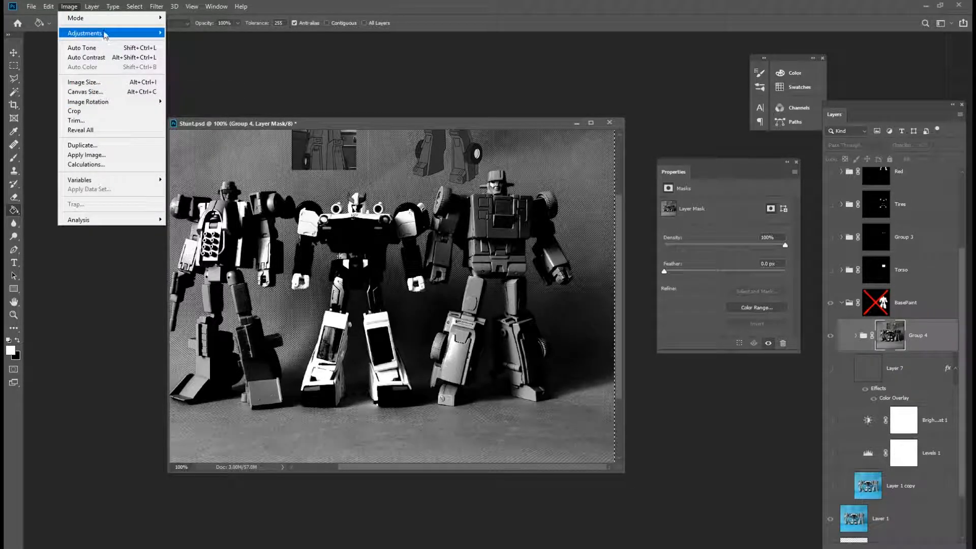
pyautogui.moveTo(104, 33)
pyautogui.click(235, 45)
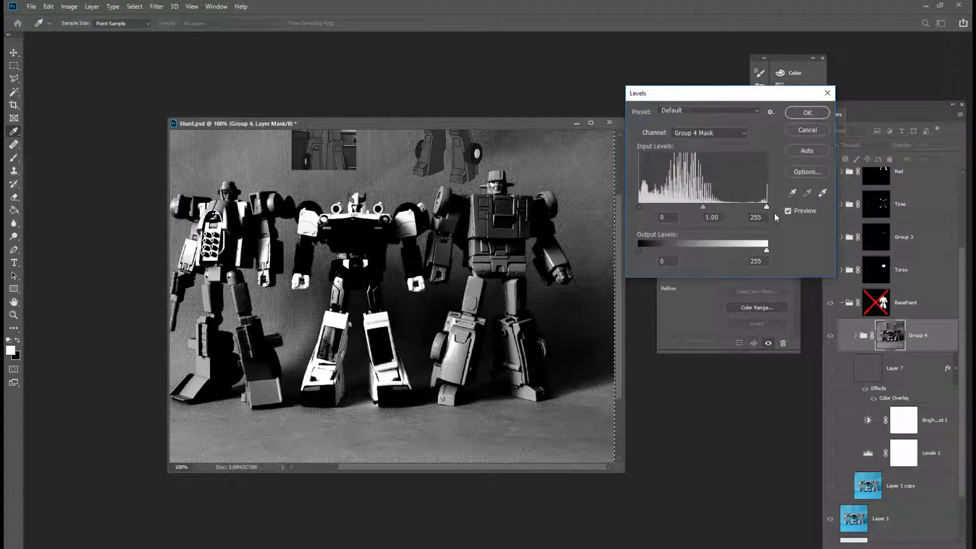
pyautogui.moveTo(767, 206); pyautogui.dragTo(729, 206)
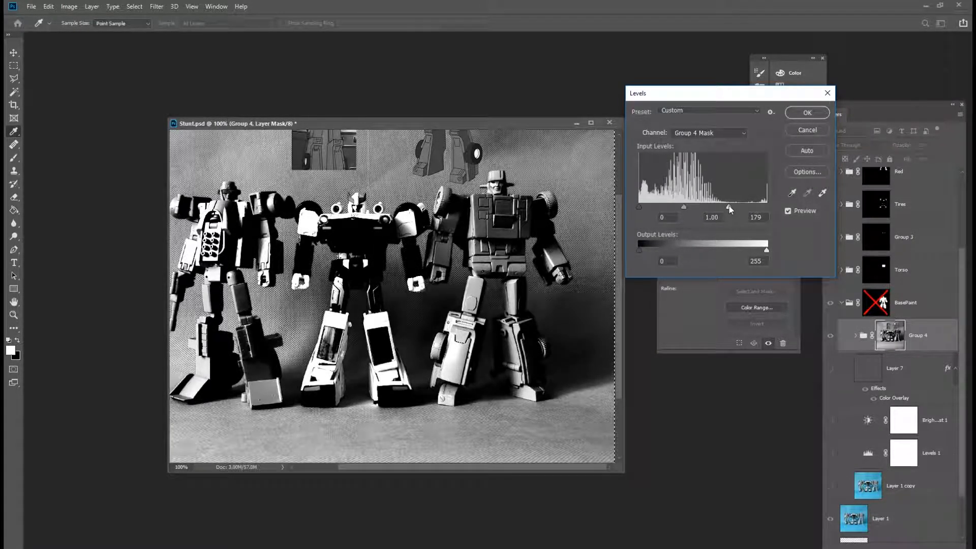
pyautogui.moveTo(637, 205); pyautogui.dragTo(644, 208)
pyautogui.moveTo(729, 208); pyautogui.dragTo(733, 208)
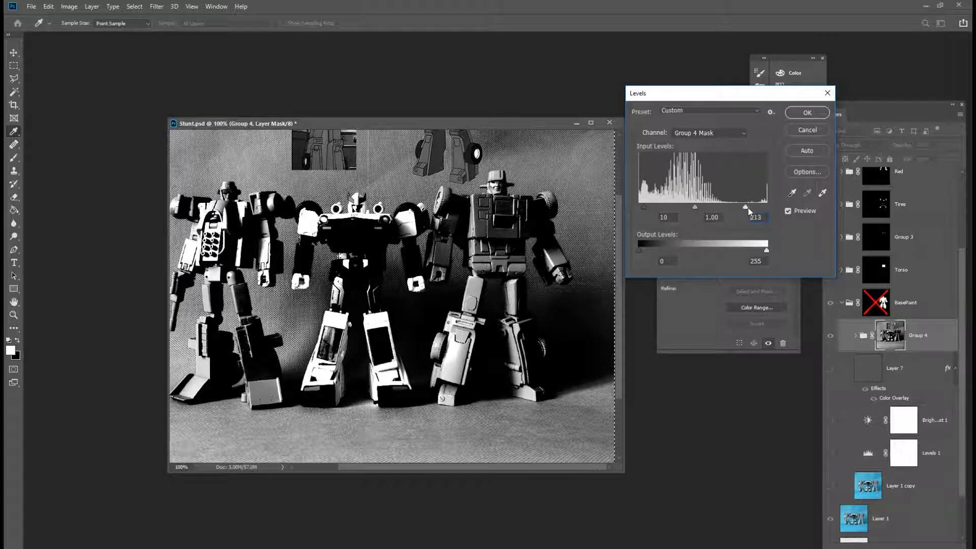
pyautogui.click(807, 112)
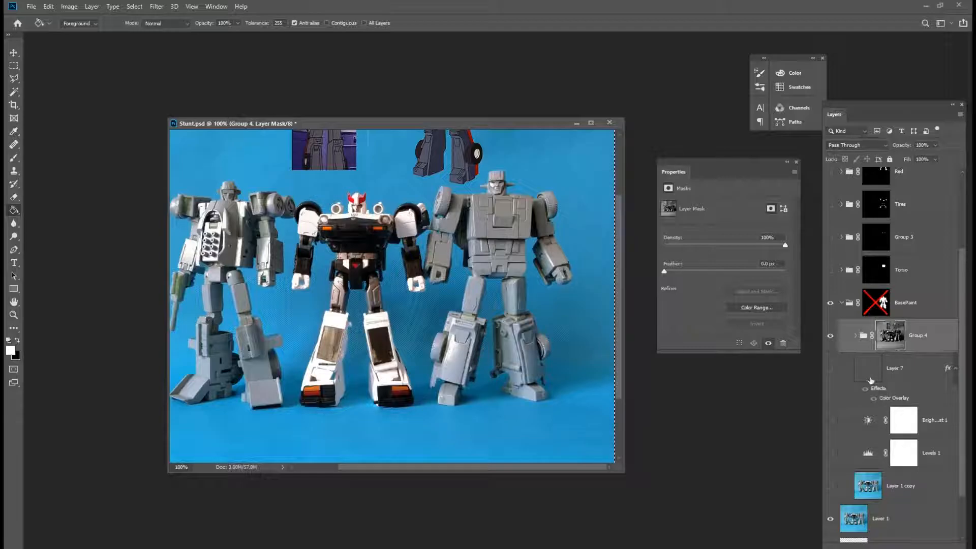
# Hide Group 4, select the BasePaint mask, and turn on Layer 7, Levels 1 and Brightness/Contrast 1 to preview the recolour.
pyautogui.click(830, 336)
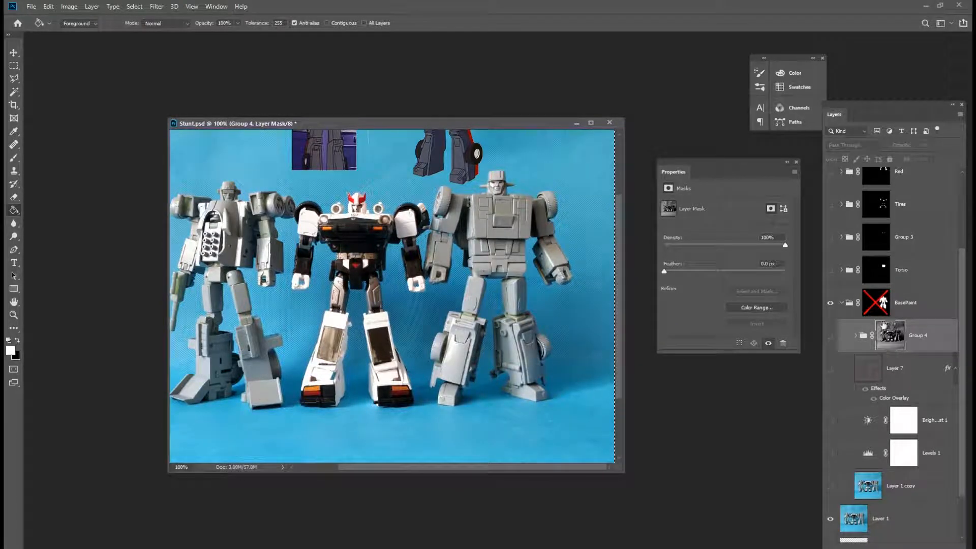
pyautogui.keyDown('shift'); pyautogui.click(877, 303); pyautogui.keyUp('shift')
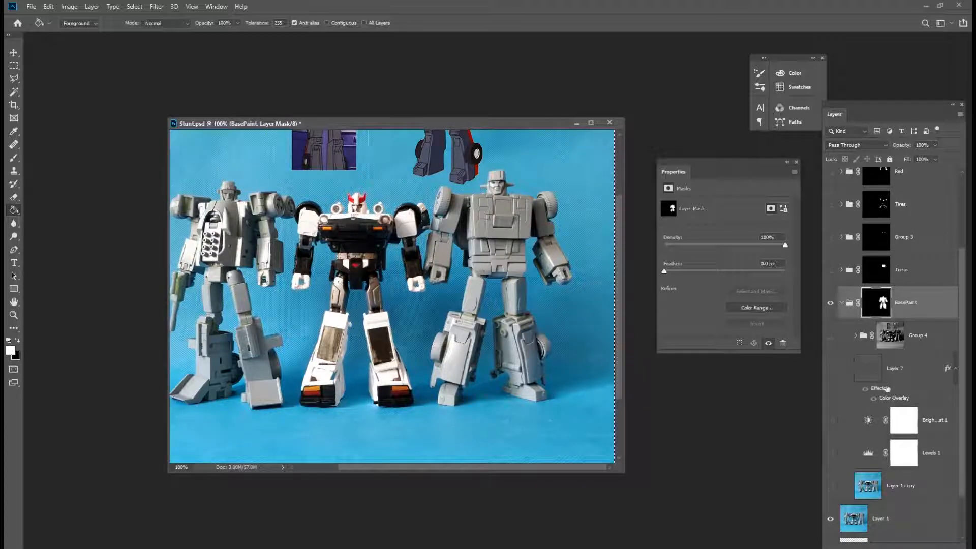
pyautogui.moveTo(830, 454); pyautogui.dragTo(831, 421)
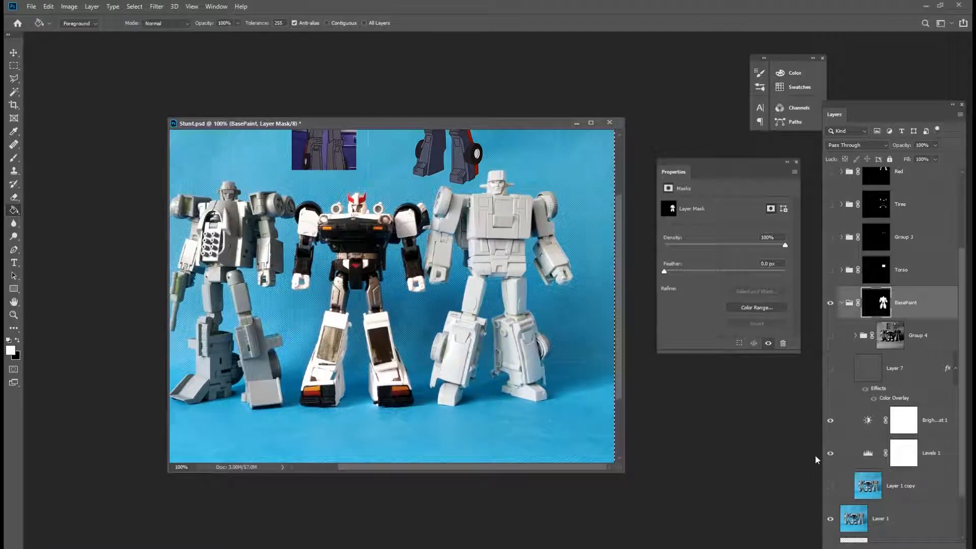
pyautogui.click(830, 367)
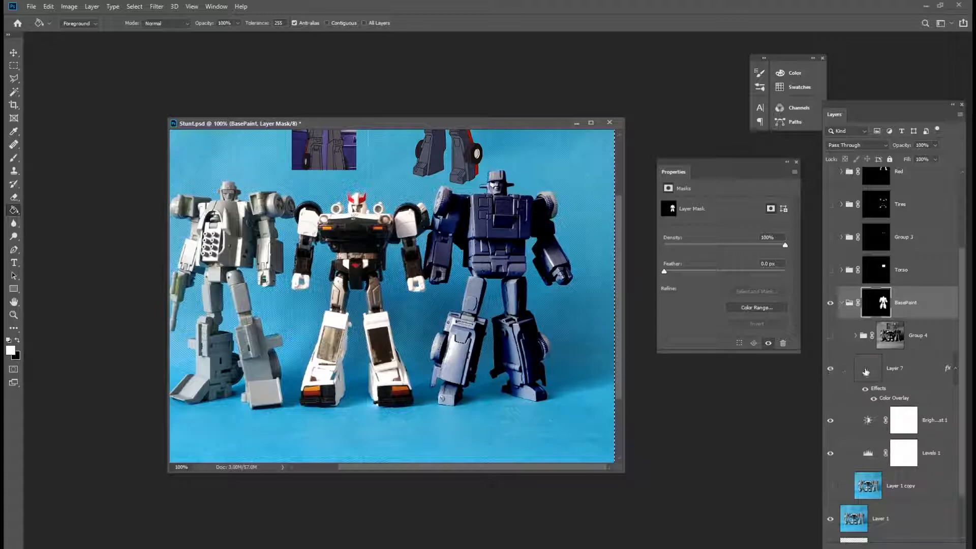
# Edit Layer 7's Color Overlay: set blend mode to Multiply and colour to #505267, sampled from the robot.
pyautogui.doubleClick(918, 400)
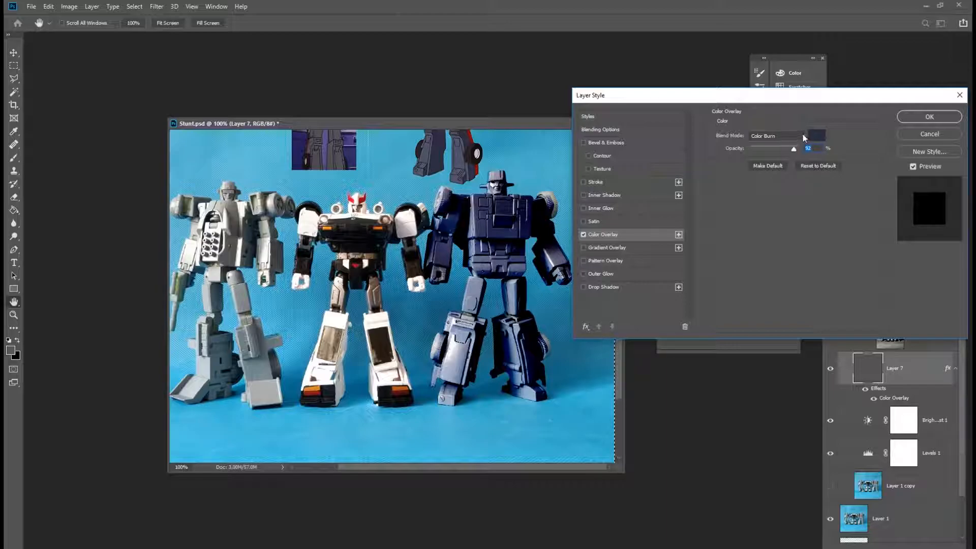
pyautogui.click(800, 134)
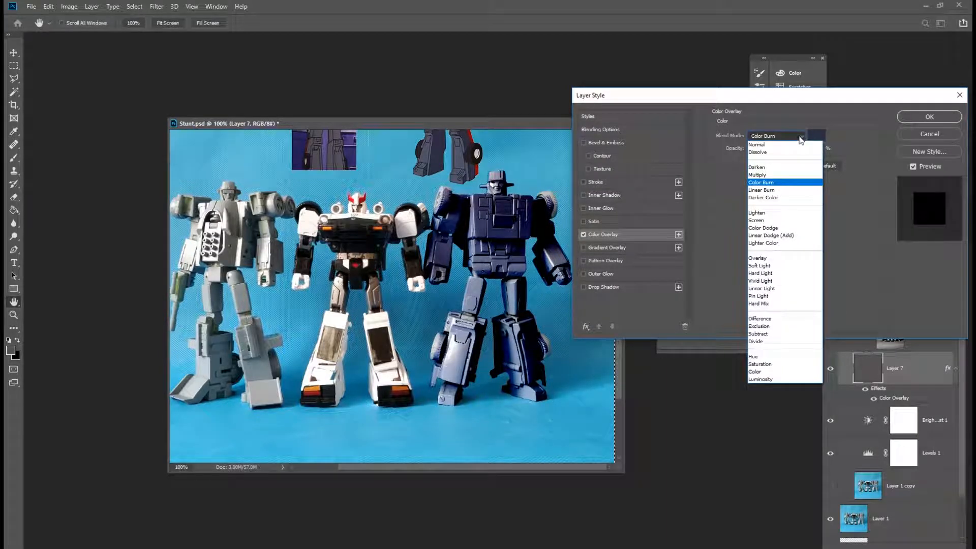
pyautogui.click(776, 175)
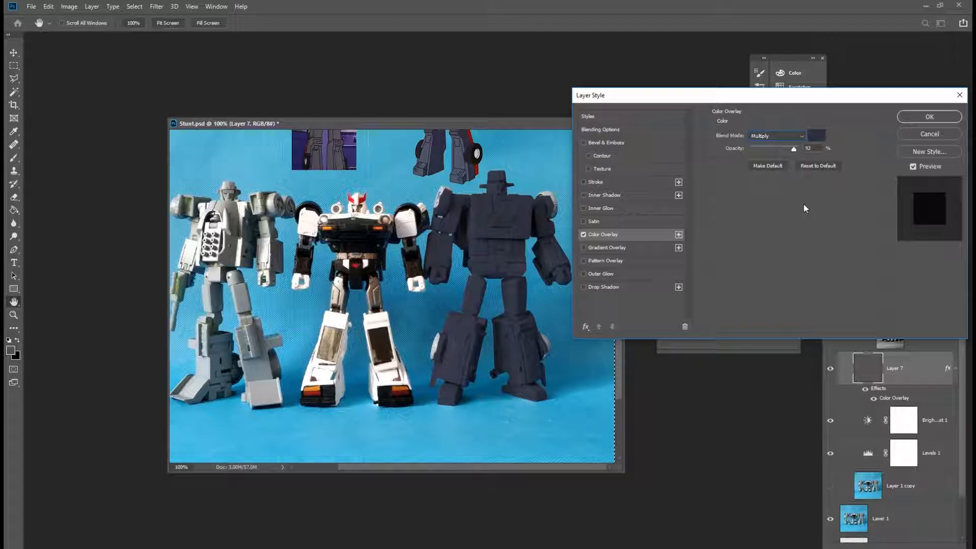
pyautogui.click(816, 136)
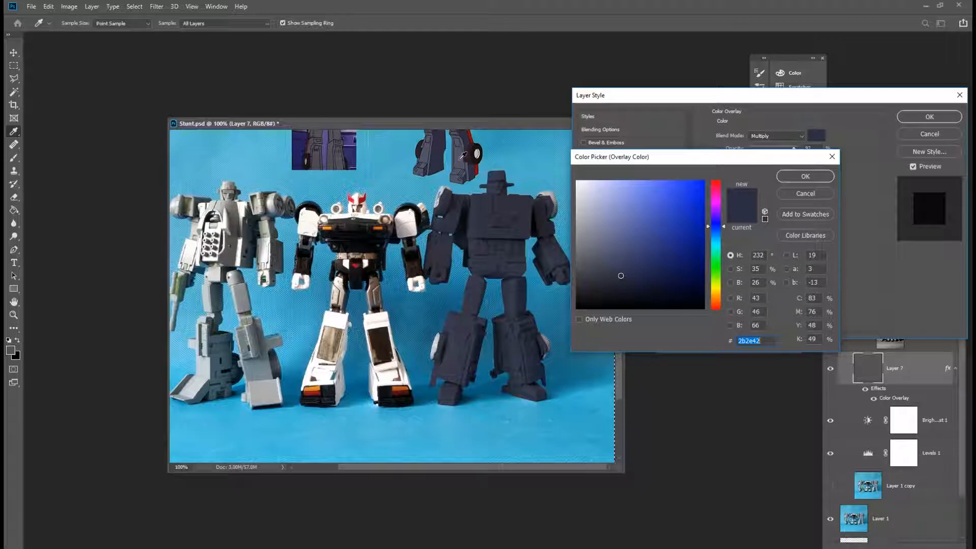
pyautogui.click(603, 257)
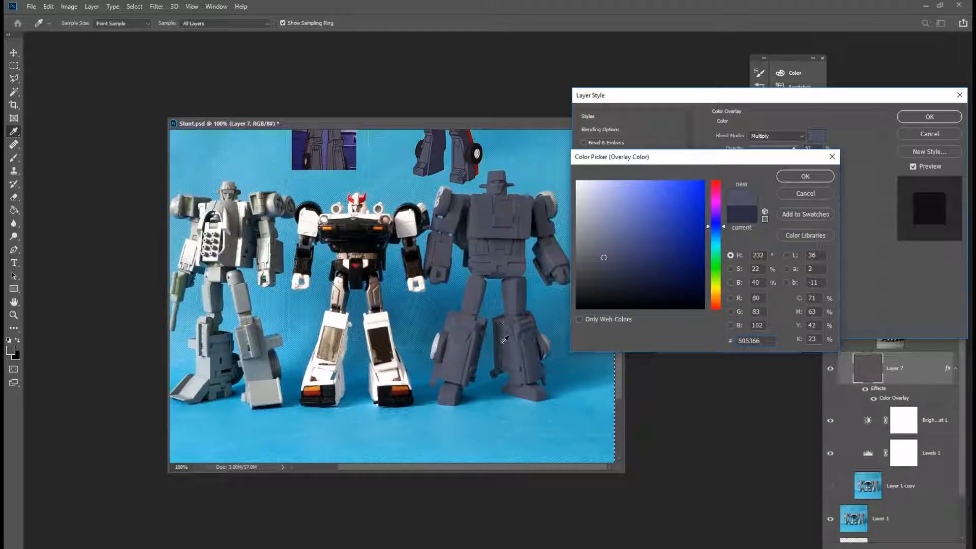
pyautogui.click(527, 328)
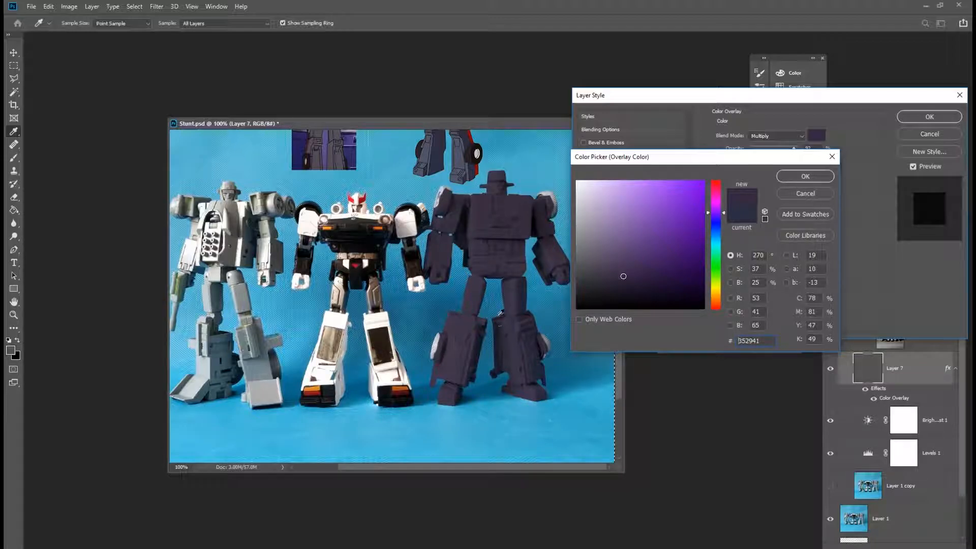
pyautogui.click(460, 159)
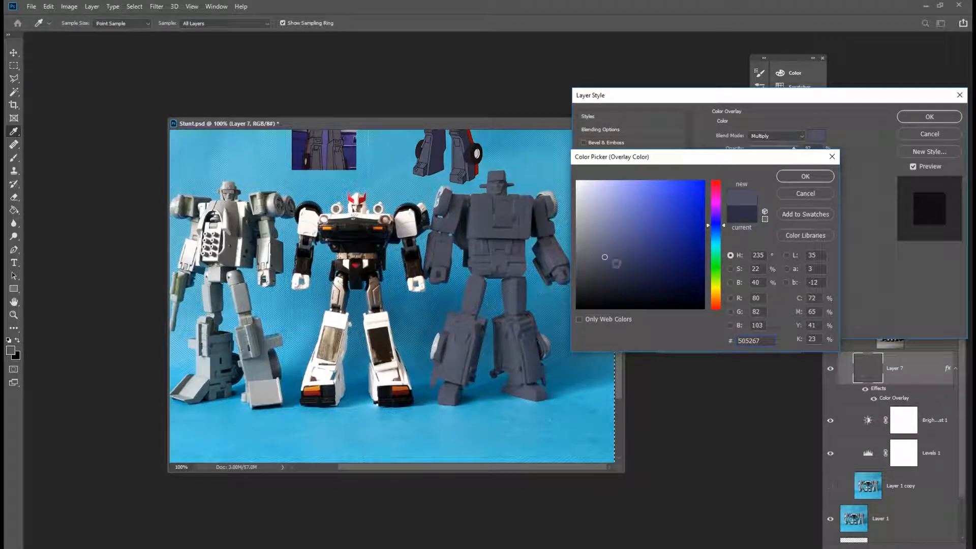
pyautogui.click(805, 176)
pyautogui.moveTo(794, 149); pyautogui.dragTo(794, 150)
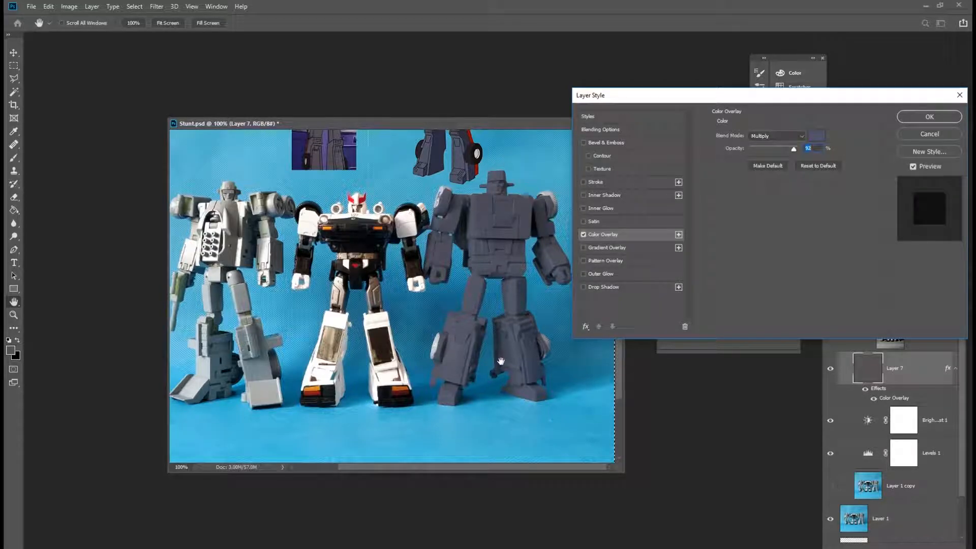
pyautogui.click(930, 120)
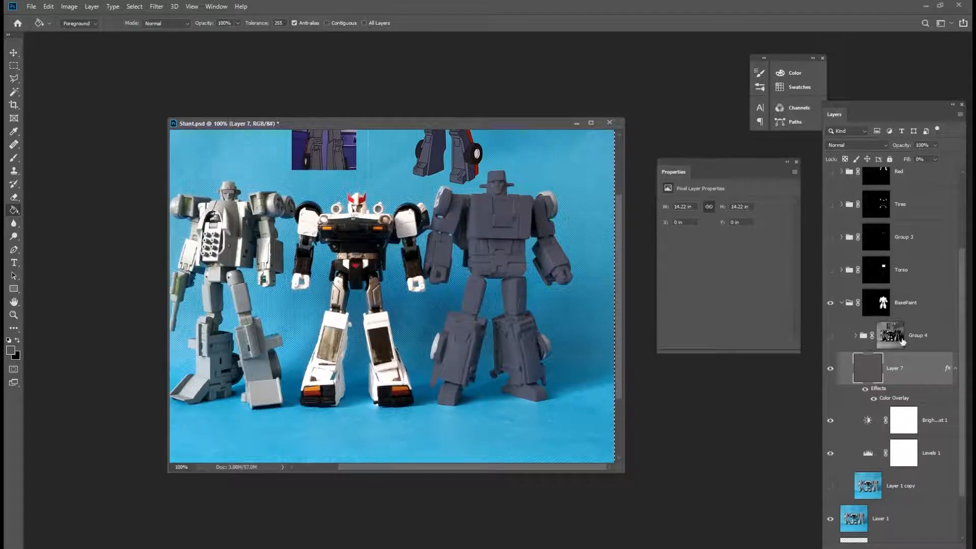
# Show Group 4 and set its blend mode to Screen at 74% opacity.
pyautogui.click(832, 336)
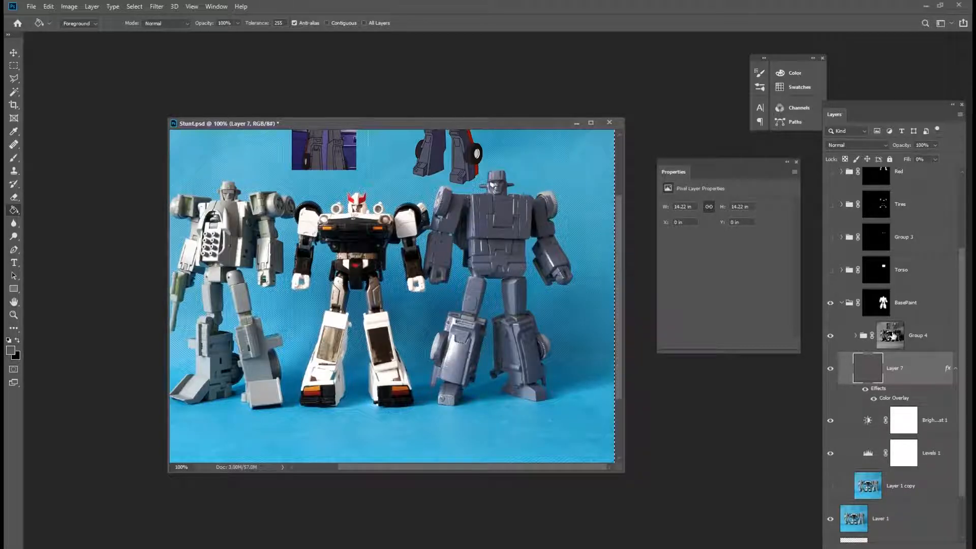
pyautogui.click(891, 336)
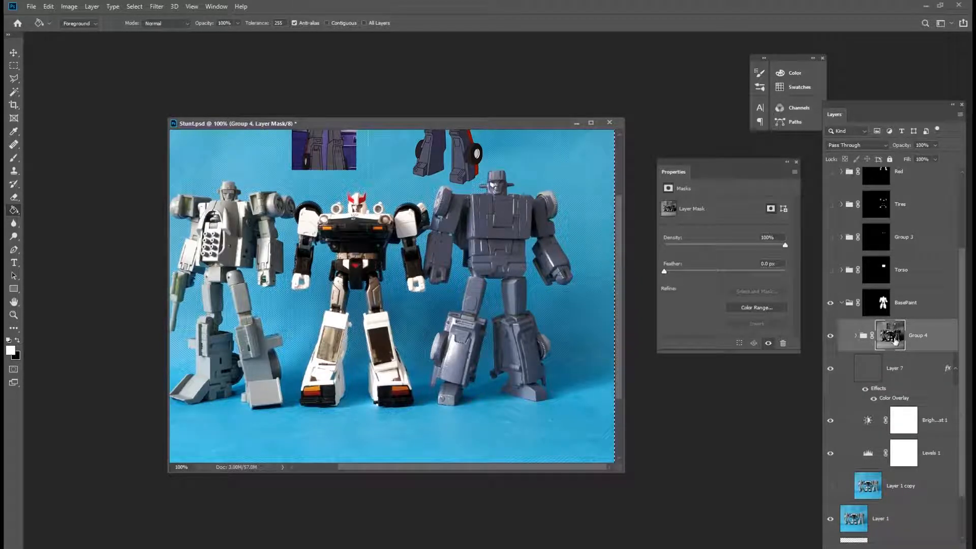
pyautogui.click(856, 338)
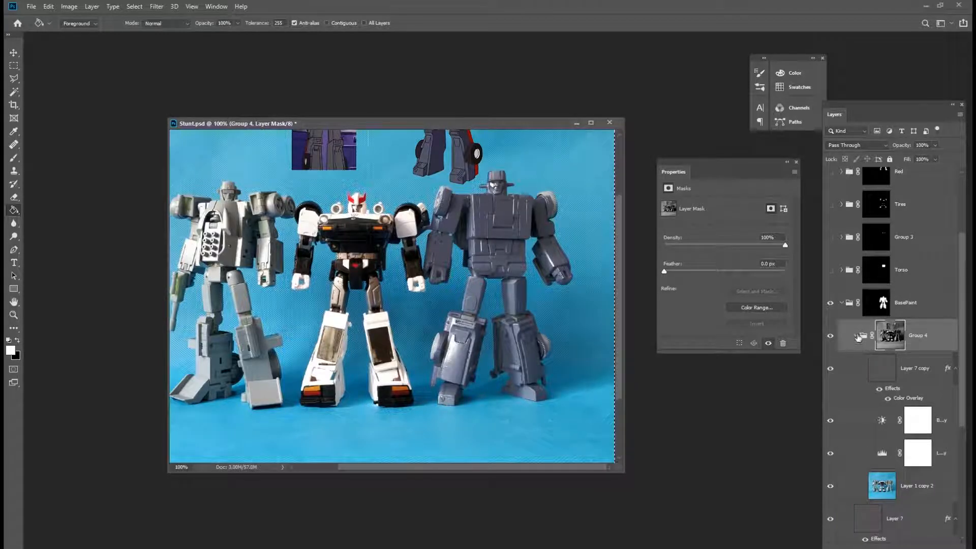
pyautogui.click(856, 336)
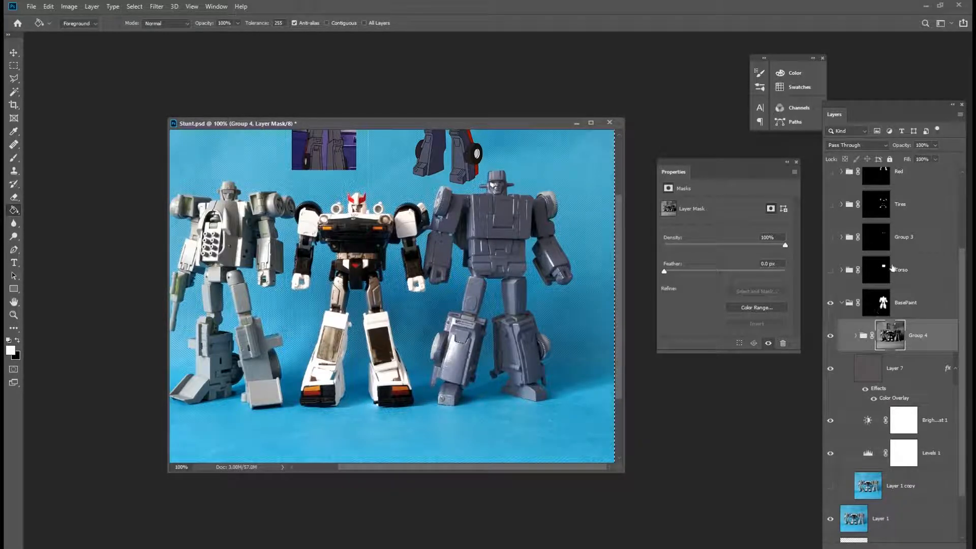
pyautogui.click(884, 146)
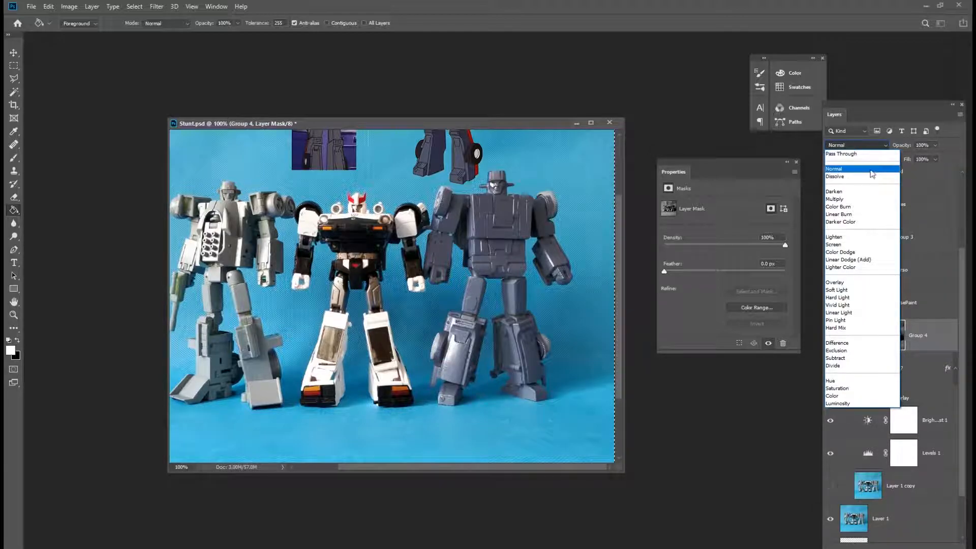
pyautogui.click(872, 170)
pyautogui.click(880, 147)
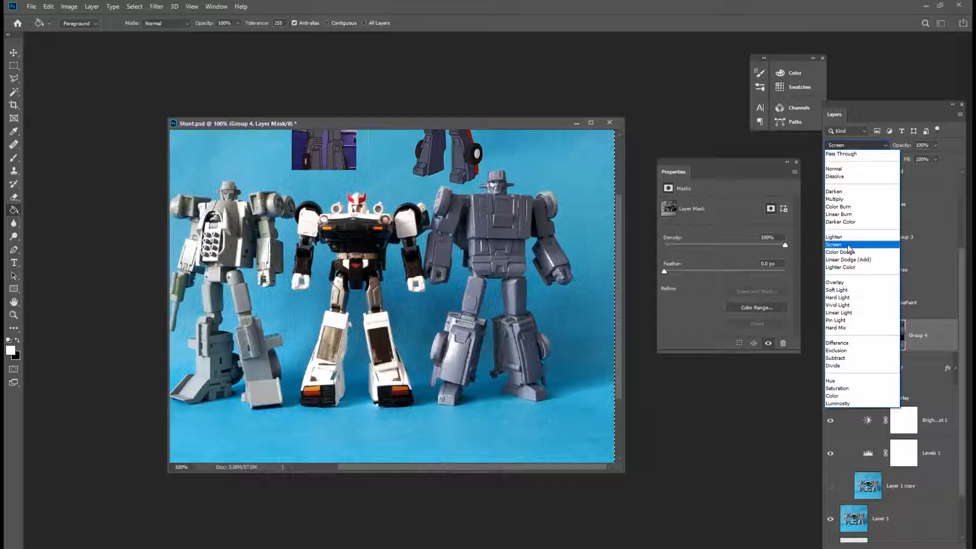
pyautogui.click(848, 248)
pyautogui.click(935, 335)
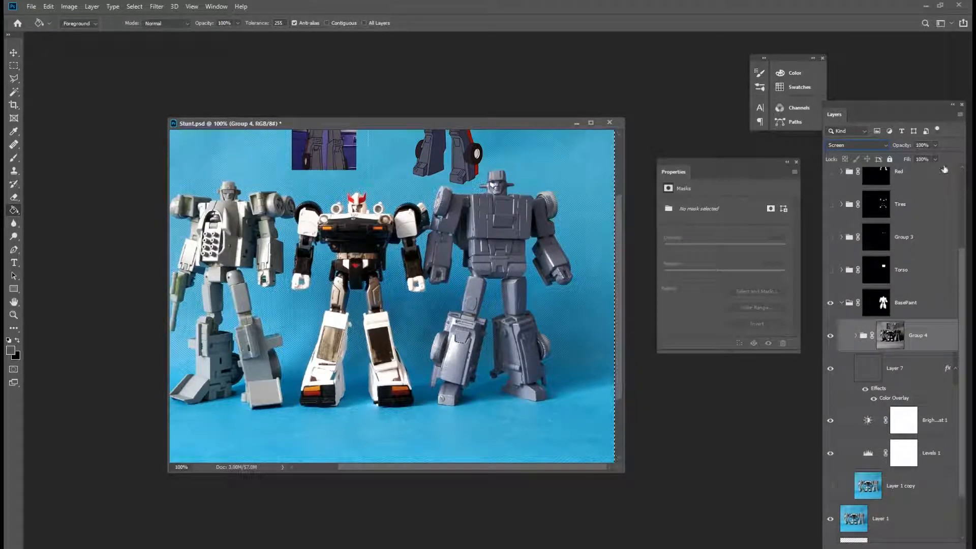
pyautogui.click(935, 146)
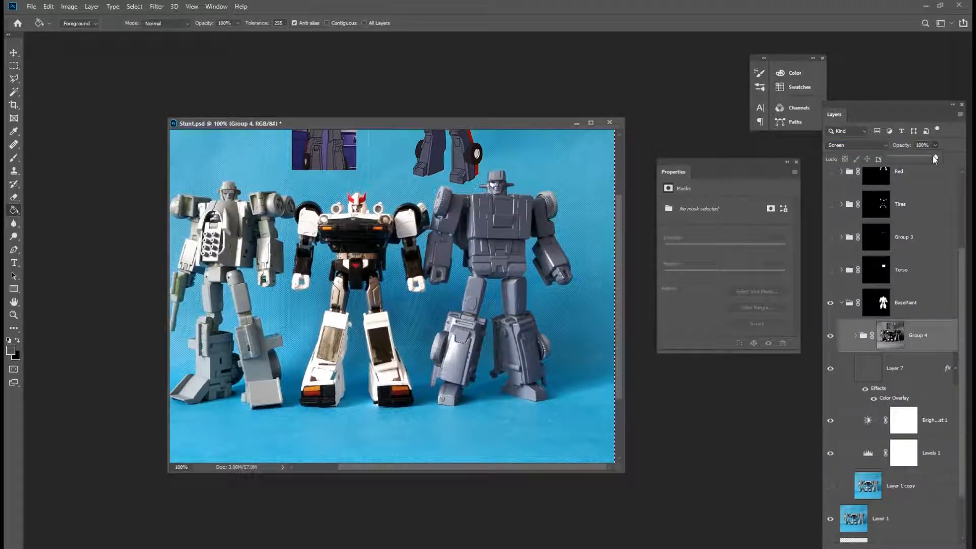
pyautogui.moveTo(909, 154)
pyautogui.mouseDown()
pyautogui.moveTo(883, 154)
pyautogui.moveTo(937, 164)
pyautogui.moveTo(923, 163)
pyautogui.mouseUp()
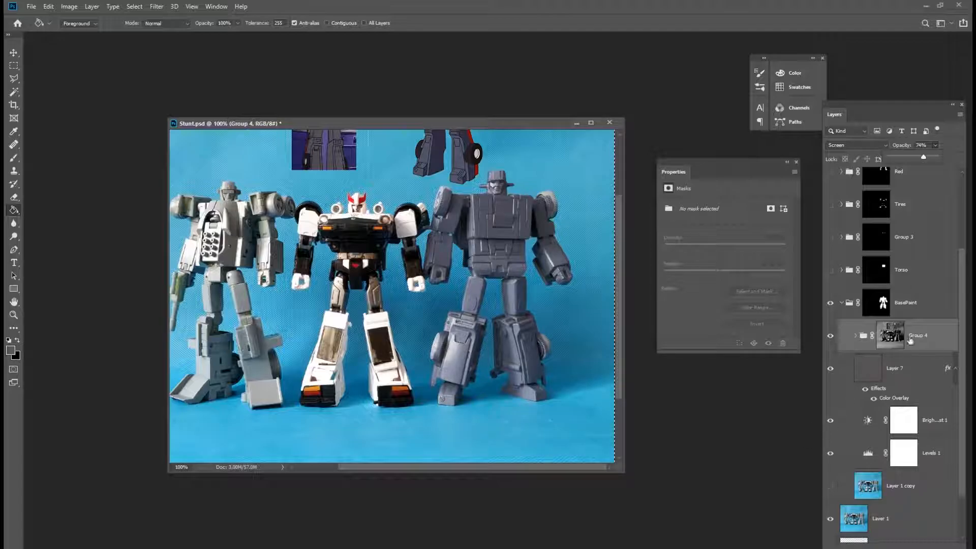
# Add a Levels adjustment layer above Group 4 with the midtone set to 1.07.
pyautogui.click(909, 546)
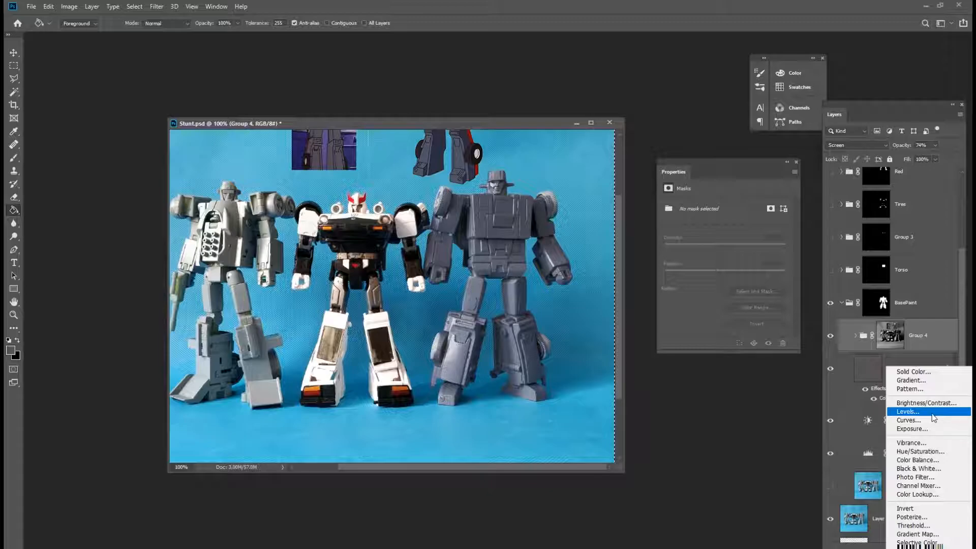
pyautogui.click(907, 411)
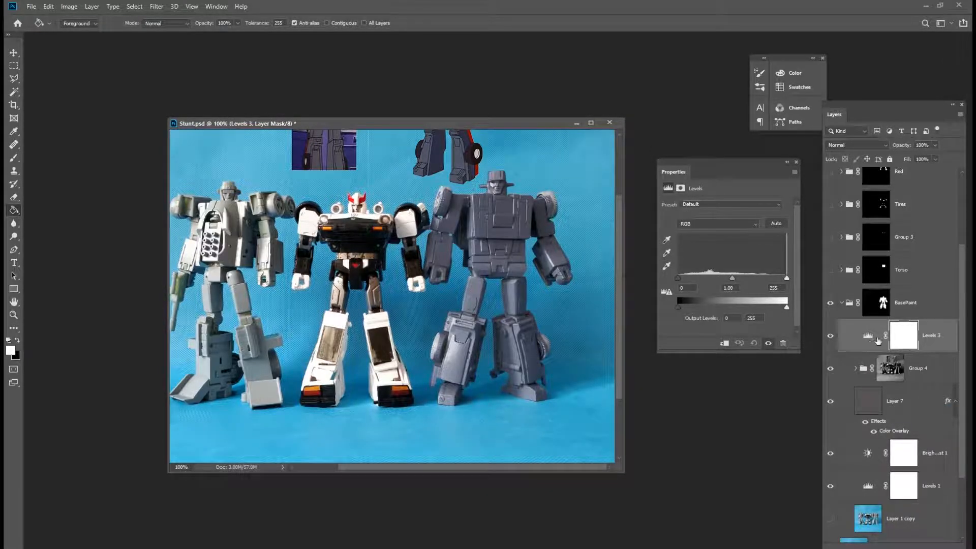
pyautogui.moveTo(733, 281)
pyautogui.mouseDown()
pyautogui.moveTo(723, 280)
pyautogui.moveTo(748, 280)
pyautogui.moveTo(714, 286)
pyautogui.moveTo(742, 283)
pyautogui.moveTo(715, 282)
pyautogui.moveTo(730, 285)
pyautogui.mouseUp()
# Add a Brightness/Contrast adjustment layer with contrast set to 19.
pyautogui.click(894, 547)
pyautogui.click(929, 404)
pyautogui.moveTo(724, 251)
pyautogui.mouseDown()
pyautogui.moveTo(757, 254)
pyautogui.moveTo(736, 255)
pyautogui.mouseUp()
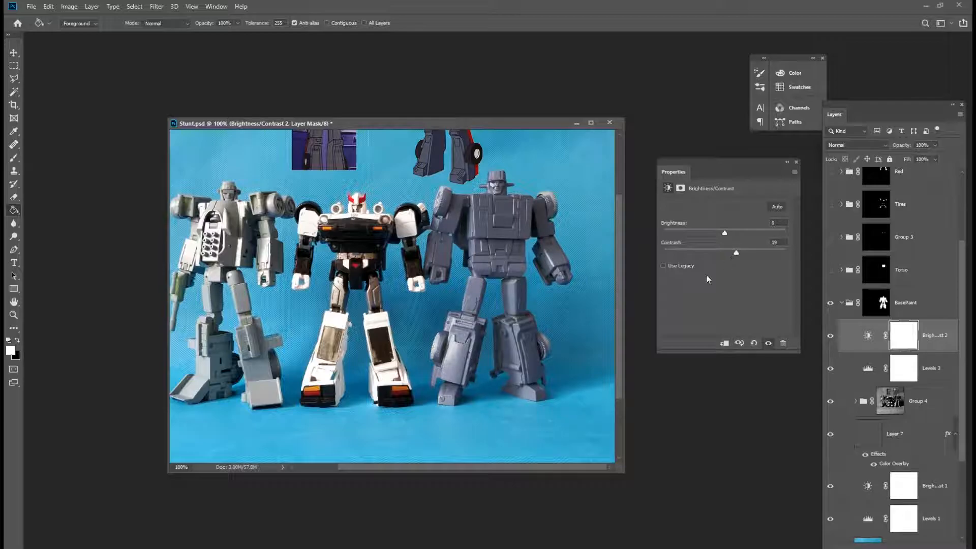
# Turn on visibility of the upper layers and groups, toggling the Red and Tires groups to compare.
pyautogui.moveTo(965, 270); pyautogui.dragTo(965, 225)
pyautogui.moveTo(830, 348); pyautogui.dragTo(839, 211)
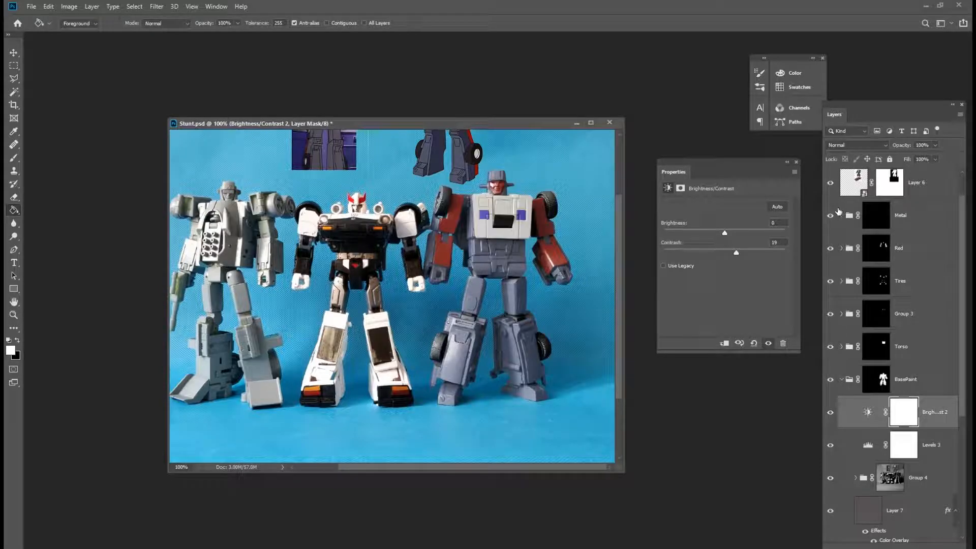
pyautogui.click(831, 249)
pyautogui.click(832, 250)
pyautogui.click(830, 281)
pyautogui.click(831, 281)
pyautogui.moveTo(964, 376); pyautogui.dragTo(966, 434)
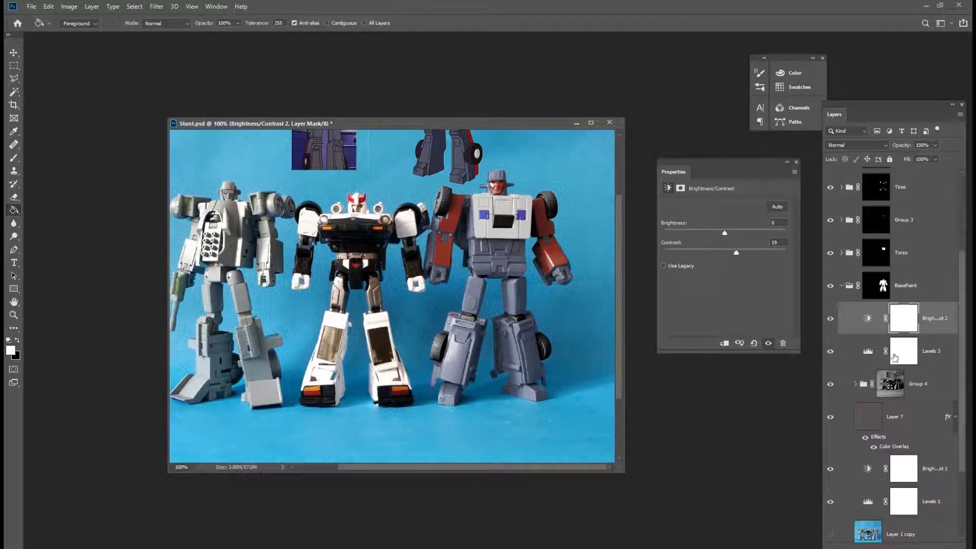
# Set the Levels 3 adjustment's midtone to 0.85.
pyautogui.click(864, 351)
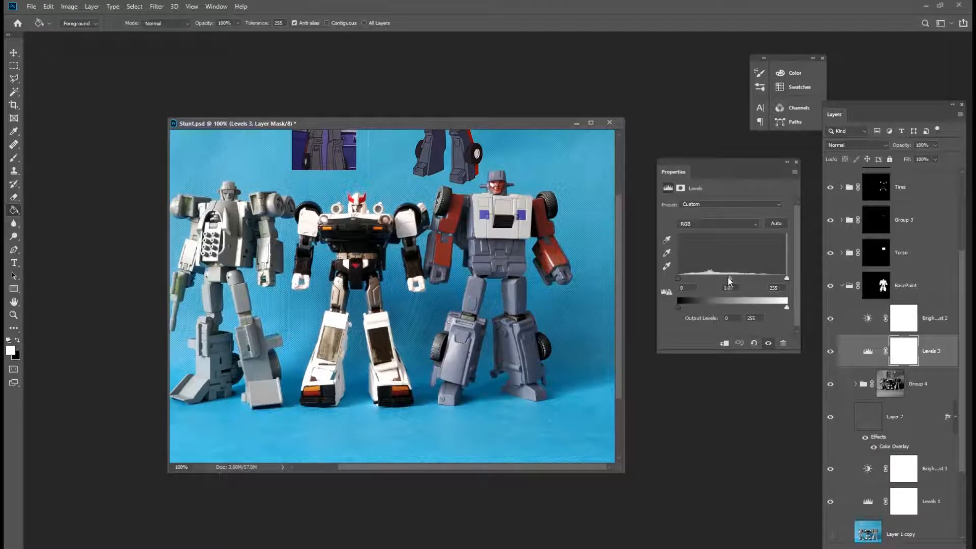
pyautogui.moveTo(731, 281); pyautogui.dragTo(734, 283)
pyautogui.moveTo(737, 279); pyautogui.dragTo(742, 295)
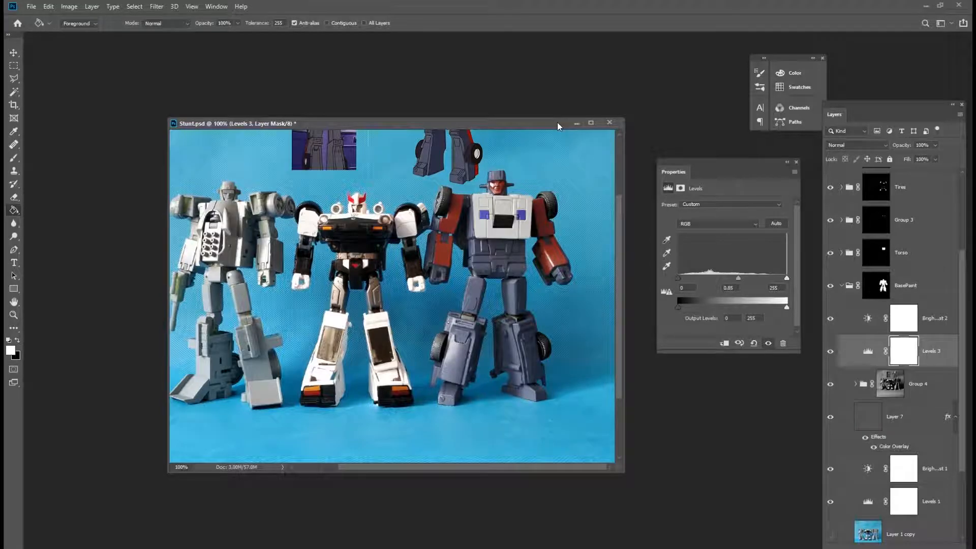
# Expand Group 4 to inspect its contents.
pyautogui.click(31, 6)
pyautogui.click(64, 98)
pyautogui.click(856, 384)
pyautogui.moveTo(963, 355); pyautogui.dragTo(962, 402)
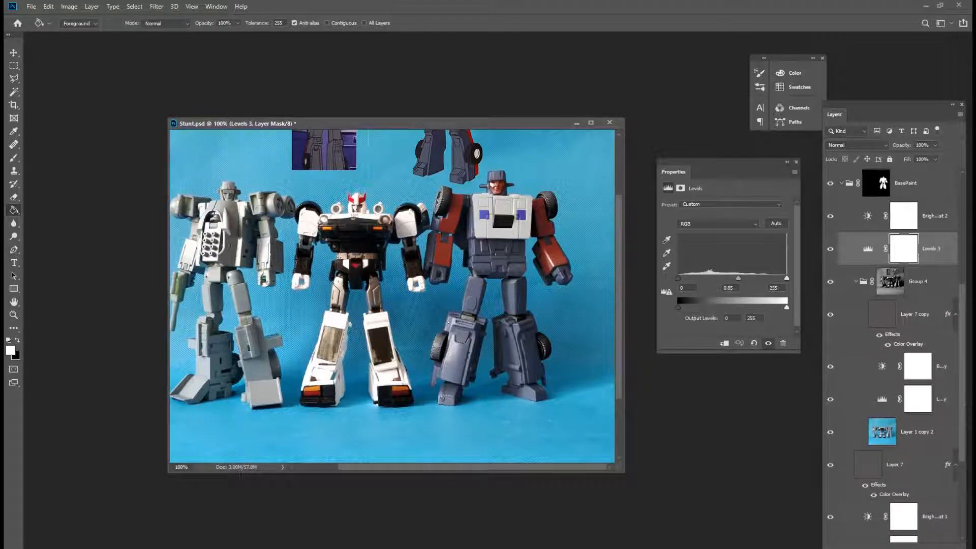
# Open the Color Overlay effect on Layer 7 copy and change its colour to a dark teal, #1e474b.
pyautogui.doubleClick(912, 345)
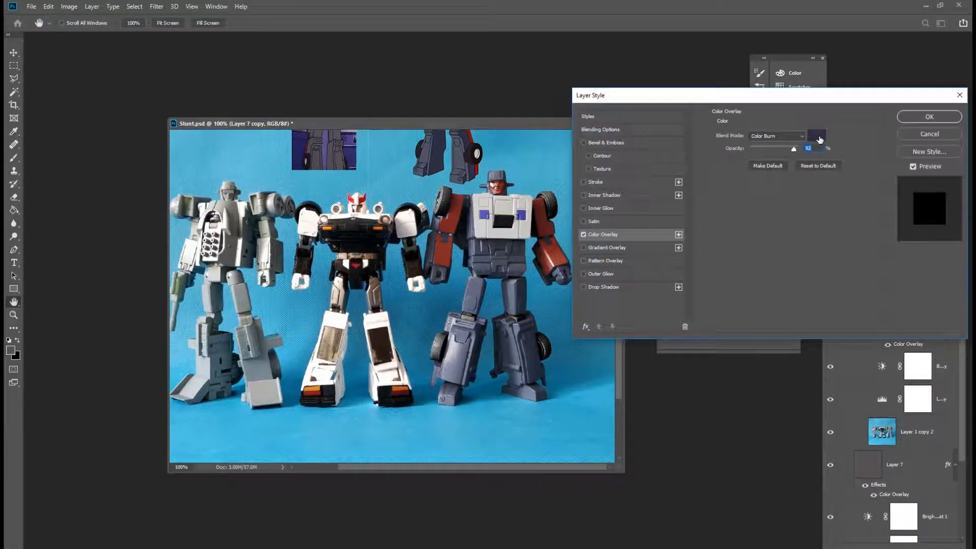
pyautogui.click(816, 136)
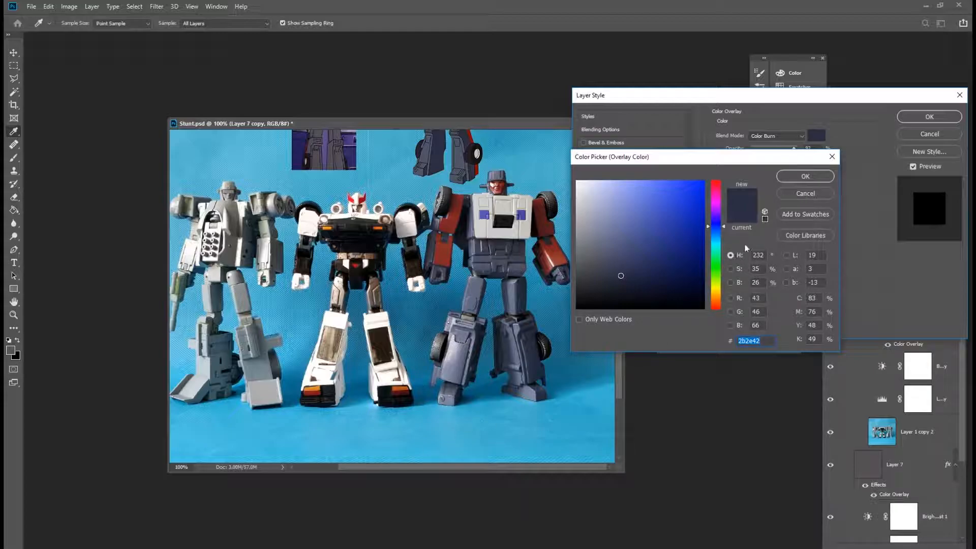
pyautogui.moveTo(724, 227); pyautogui.dragTo(724, 239)
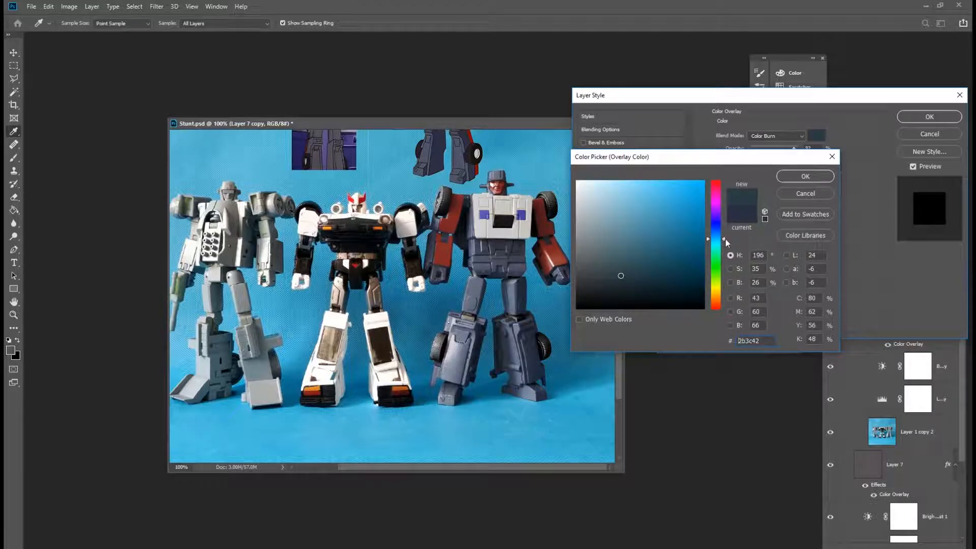
pyautogui.click(649, 275)
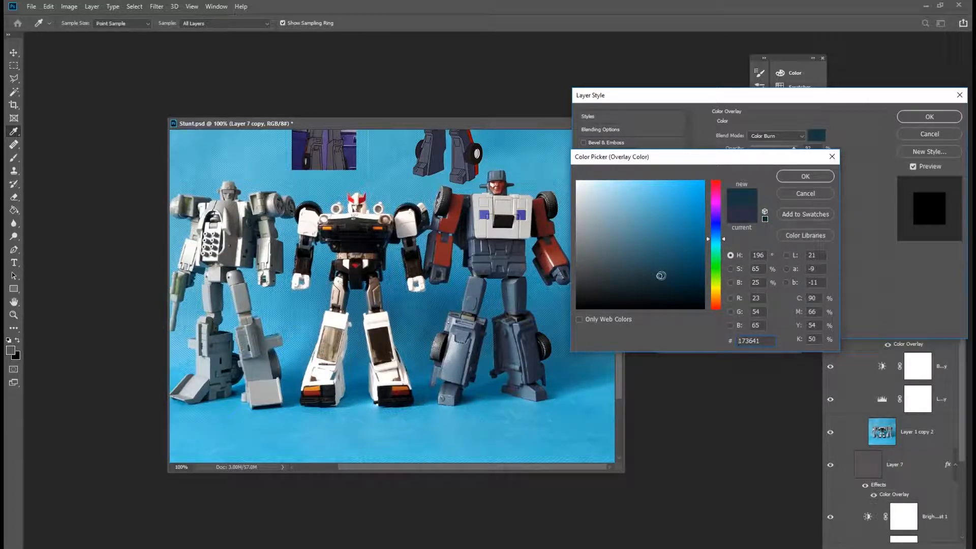
pyautogui.click(661, 274)
pyautogui.click(742, 210)
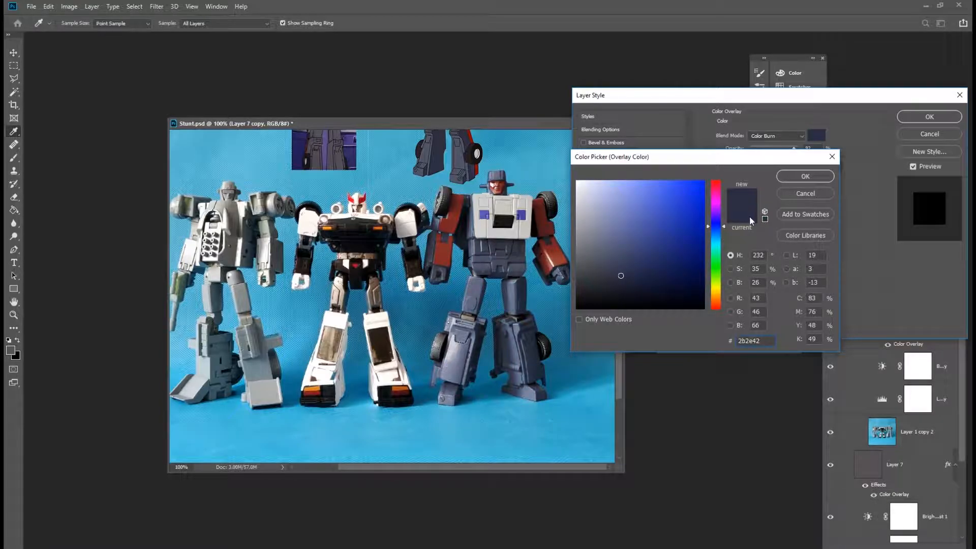
pyautogui.moveTo(723, 228); pyautogui.dragTo(723, 243)
pyautogui.click(637, 278)
pyautogui.moveTo(647, 277); pyautogui.dragTo(653, 271)
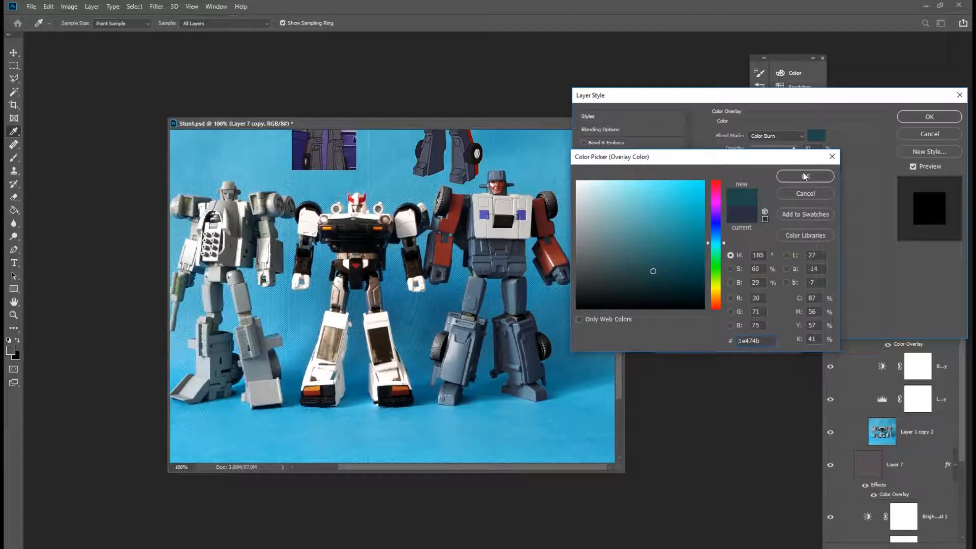
pyautogui.click(806, 178)
pyautogui.click(816, 135)
pyautogui.click(719, 203)
pyautogui.moveTo(648, 271)
pyautogui.mouseDown()
pyautogui.moveTo(661, 278)
pyautogui.moveTo(626, 290)
pyautogui.mouseUp()
pyautogui.click(617, 288)
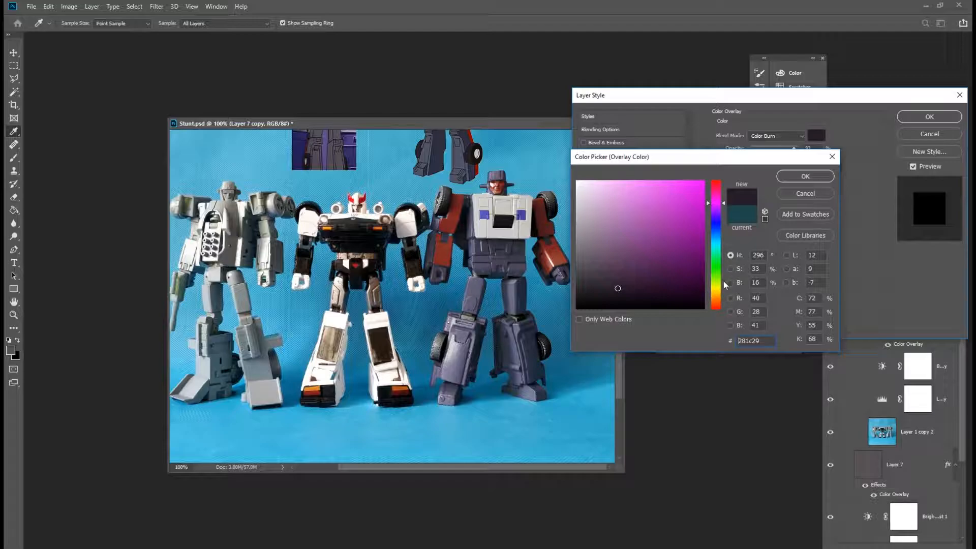
pyautogui.click(745, 217)
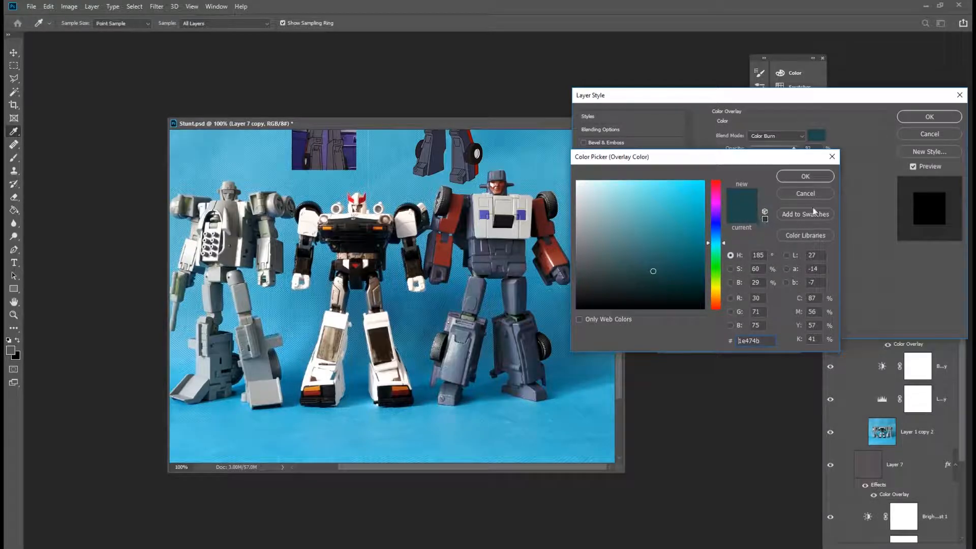
pyautogui.click(805, 176)
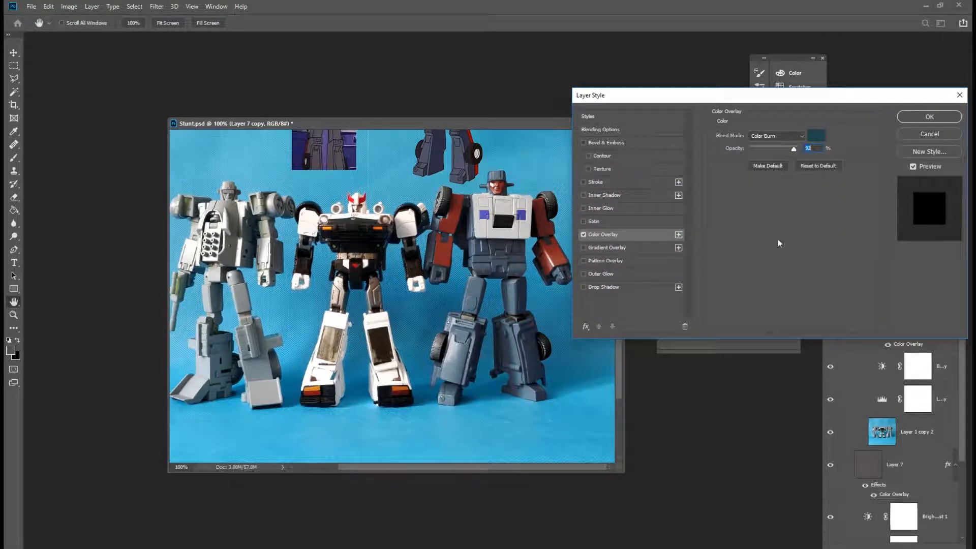
# Set the overlay colour to #244346 and apply the layer style.
pyautogui.click(816, 136)
pyautogui.click(639, 274)
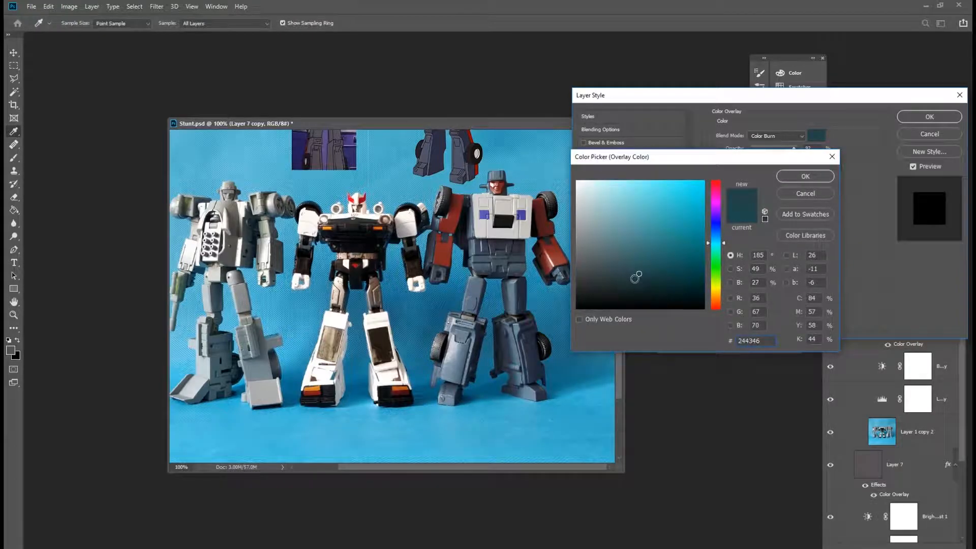
pyautogui.click(805, 176)
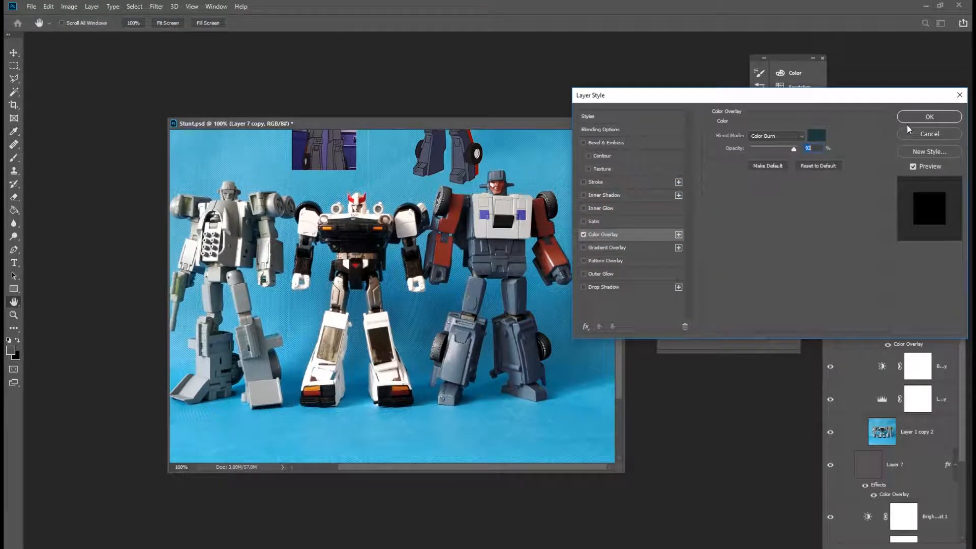
pyautogui.click(927, 116)
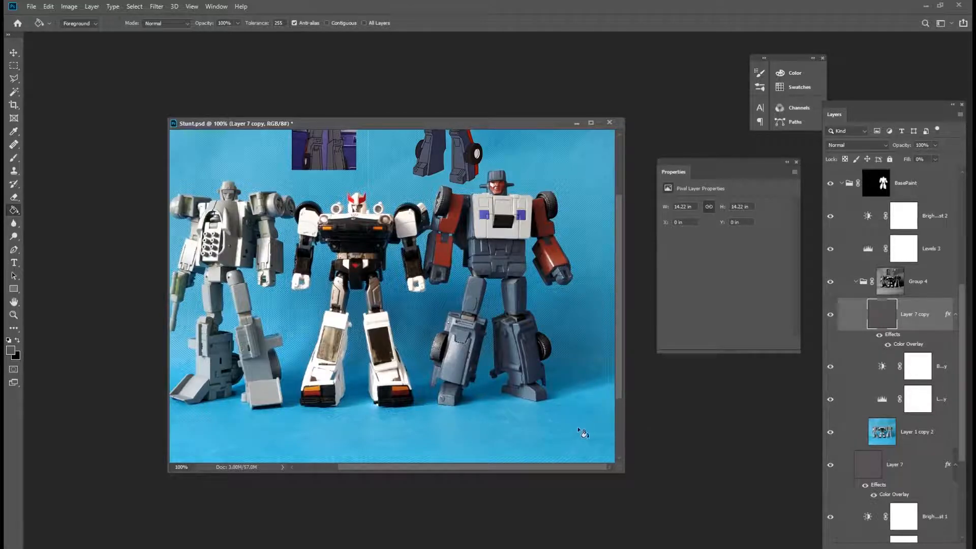
# Collapse the BasePaint group and save the document.
pyautogui.scroll(2, 894, 285)
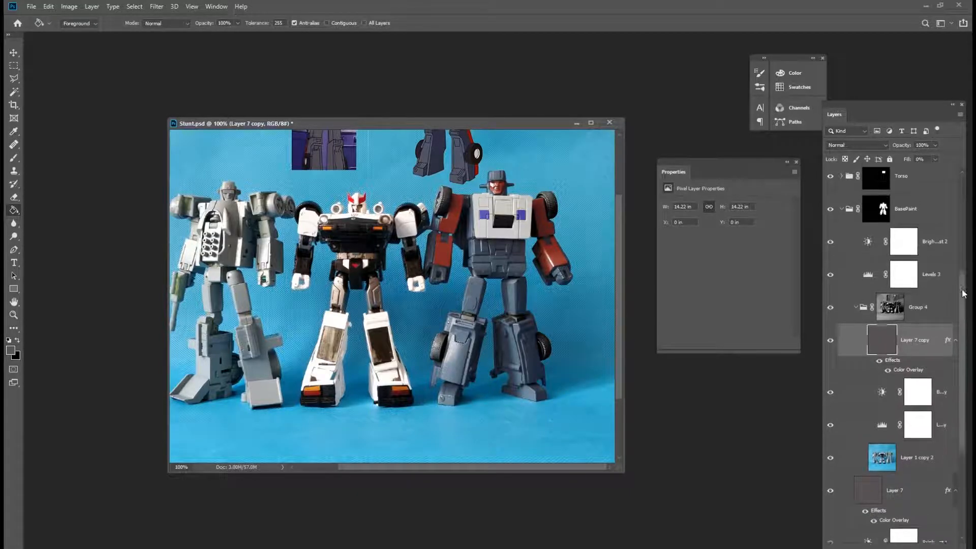
pyautogui.click(842, 226)
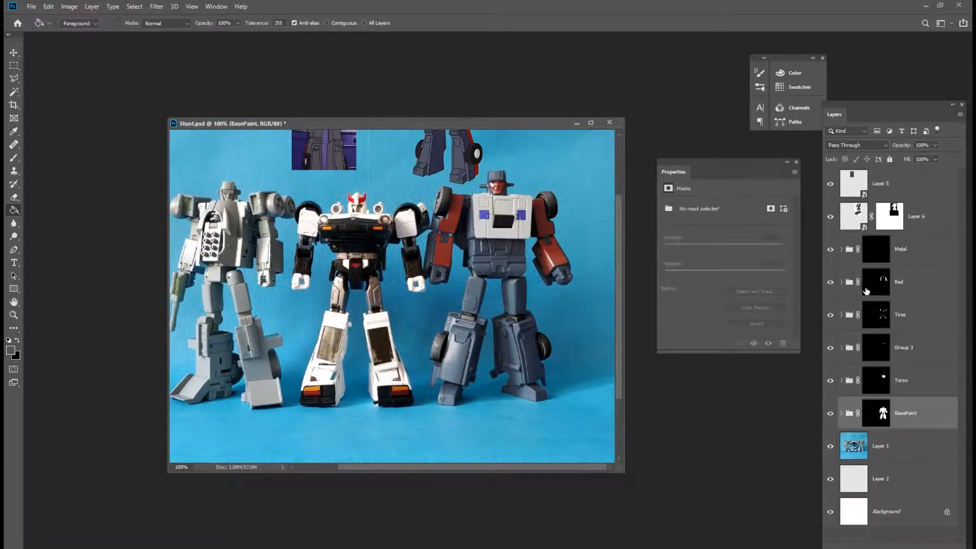
pyautogui.click(32, 6)
pyautogui.click(38, 111)
# On the Red group's mask, select the two hip panels of the right robot with the polygonal lasso and fill them.
pyautogui.click(883, 291)
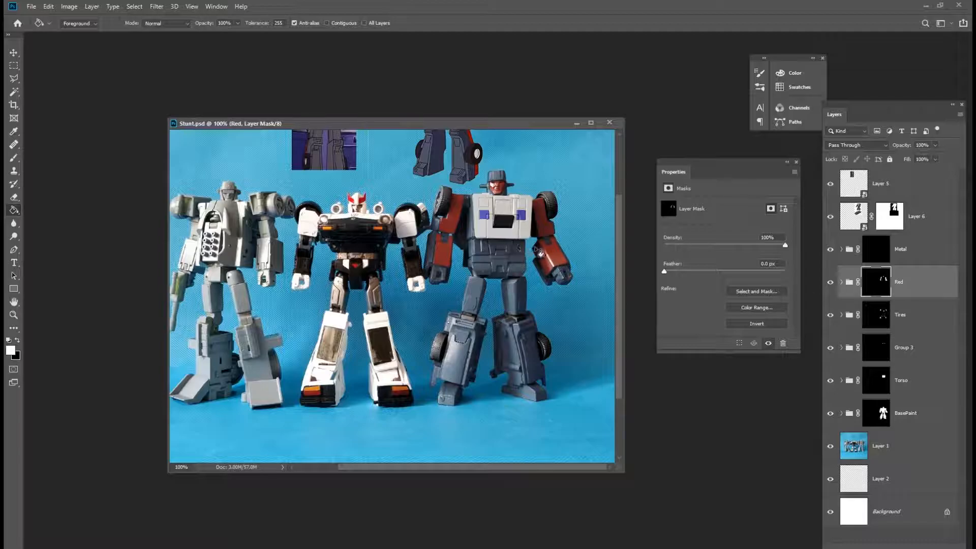
pyautogui.press('z')
pyautogui.click(503, 250)
pyautogui.click(506, 273)
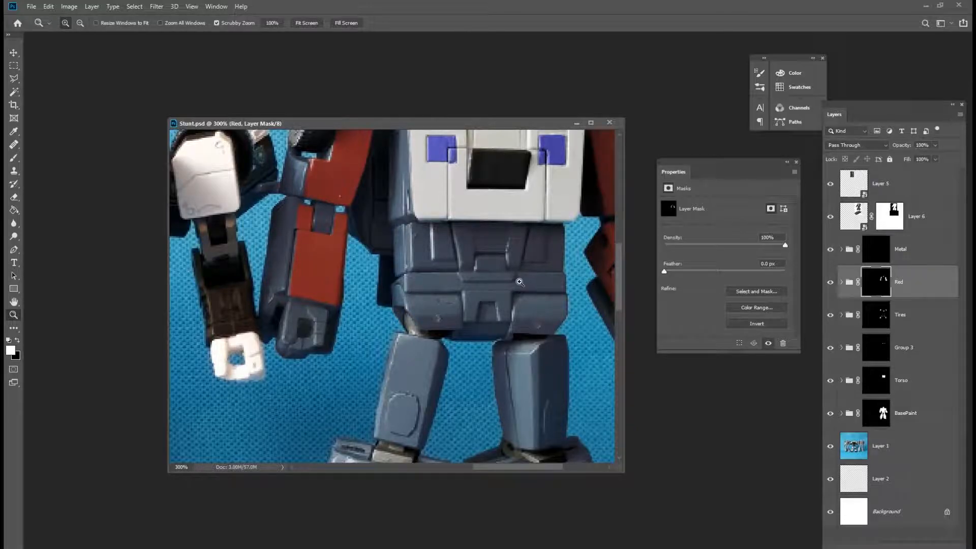
pyautogui.press('l')
pyautogui.click(431, 224)
pyautogui.click(431, 261)
pyautogui.click(458, 262)
pyautogui.click(450, 222)
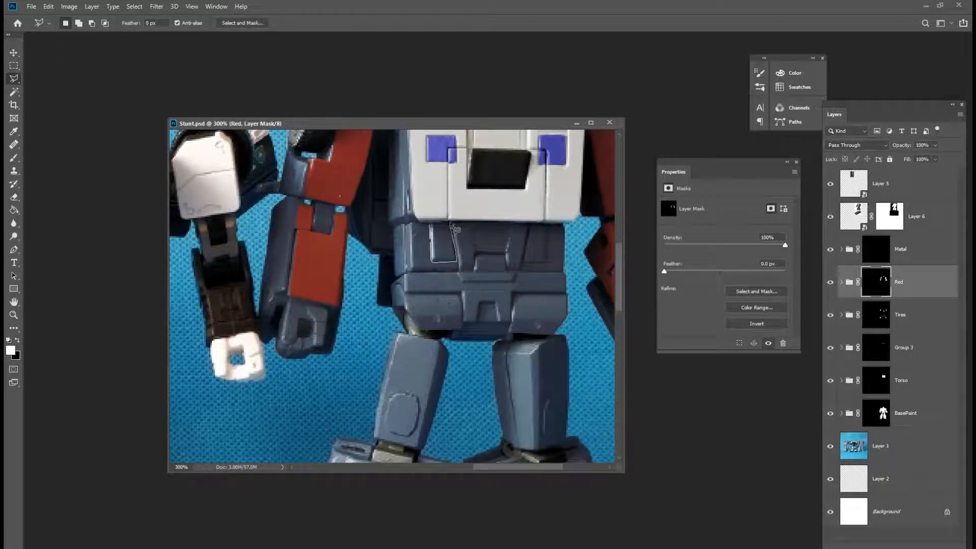
pyautogui.click(431, 224)
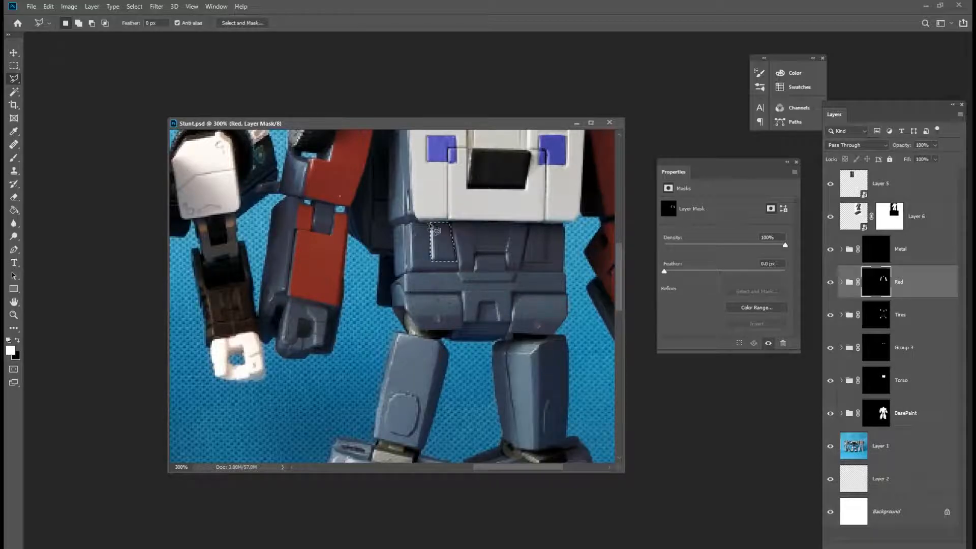
pyautogui.keyDown('shift'); pyautogui.click(531, 225); pyautogui.keyUp('shift')
pyautogui.click(523, 263)
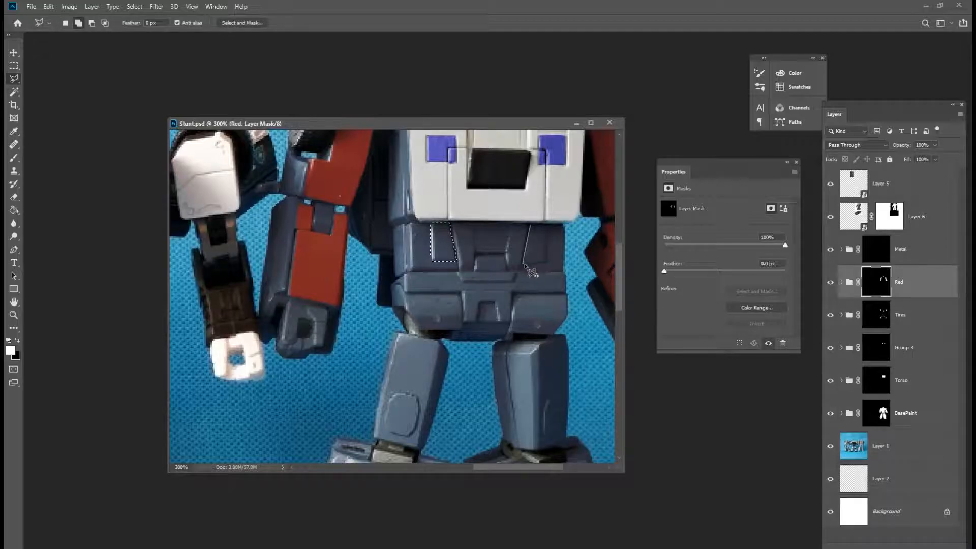
pyautogui.click(546, 262)
pyautogui.click(547, 225)
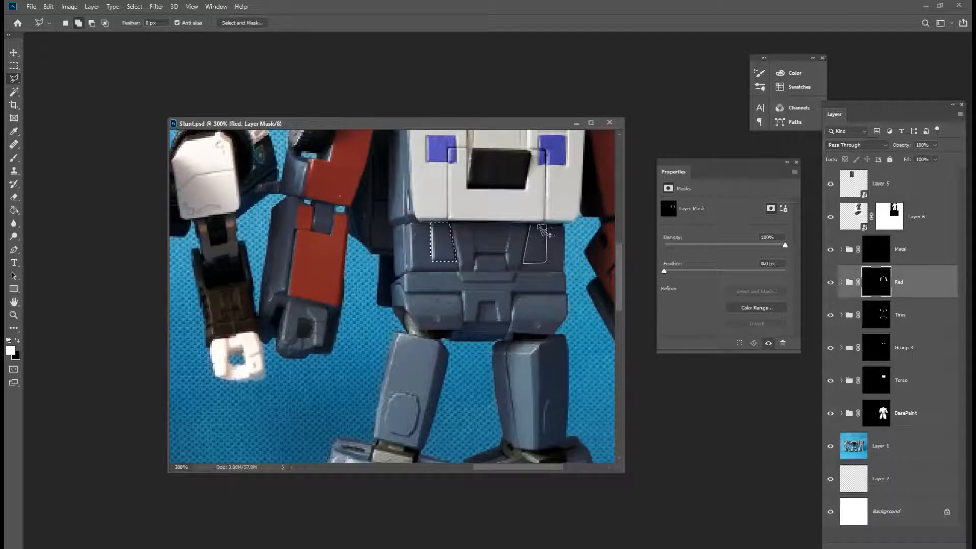
pyautogui.click(530, 225)
pyautogui.press('g')
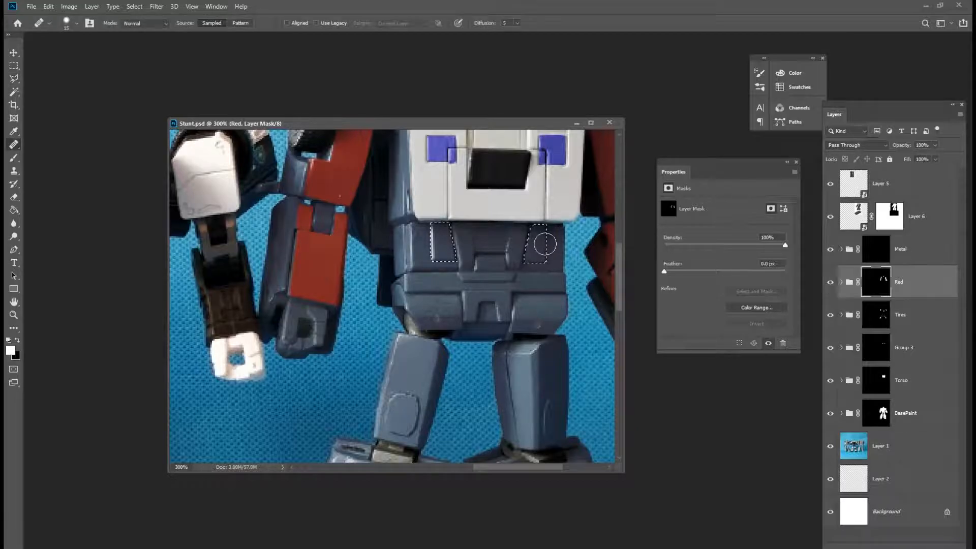
pyautogui.click(542, 247)
pyautogui.hotkey('ctrl', 'd')
# Zoom back out to 100% and save the document.
pyautogui.press('z')
pyautogui.keyDown('alt'); pyautogui.click(545, 300); pyautogui.keyUp('alt')
pyautogui.keyDown('alt'); pyautogui.click(545, 317); pyautogui.keyUp('alt')
pyautogui.keyDown('alt'); pyautogui.click(545, 355); pyautogui.keyUp('alt')
pyautogui.click(469, 281)
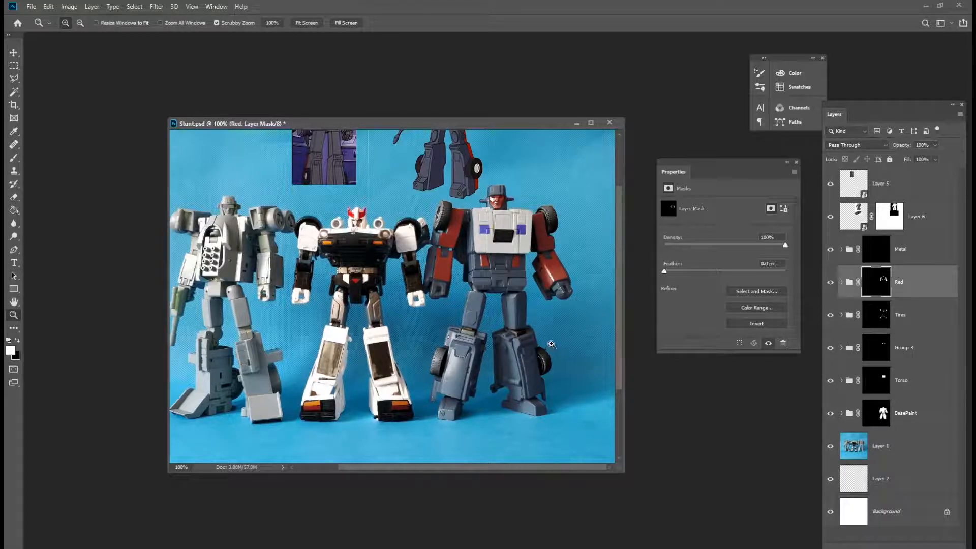
pyautogui.click(31, 6)
pyautogui.click(65, 110)
# Duplicate the BasePaint group and hide the Metal, Red, Tires, Group 3 and Torso groups.
pyautogui.click(931, 416)
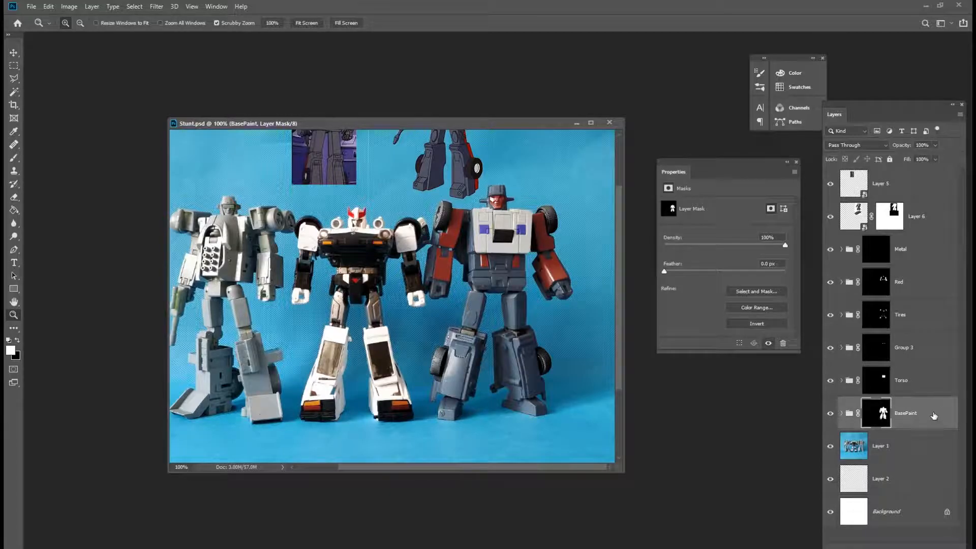
pyautogui.hotkey('ctrl', 'j')
pyautogui.moveTo(830, 381); pyautogui.dragTo(830, 248)
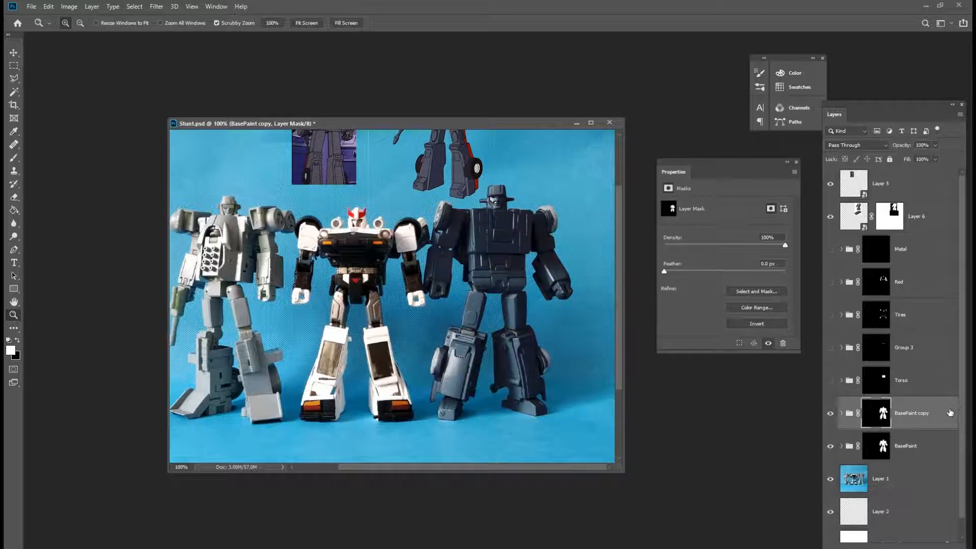
pyautogui.click(841, 413)
# Delete Brightness/Contrast 2, Levels 3, Group 4 and Layer 7 from the BasePaint copy group.
pyautogui.scroll(-6, 950, 450)
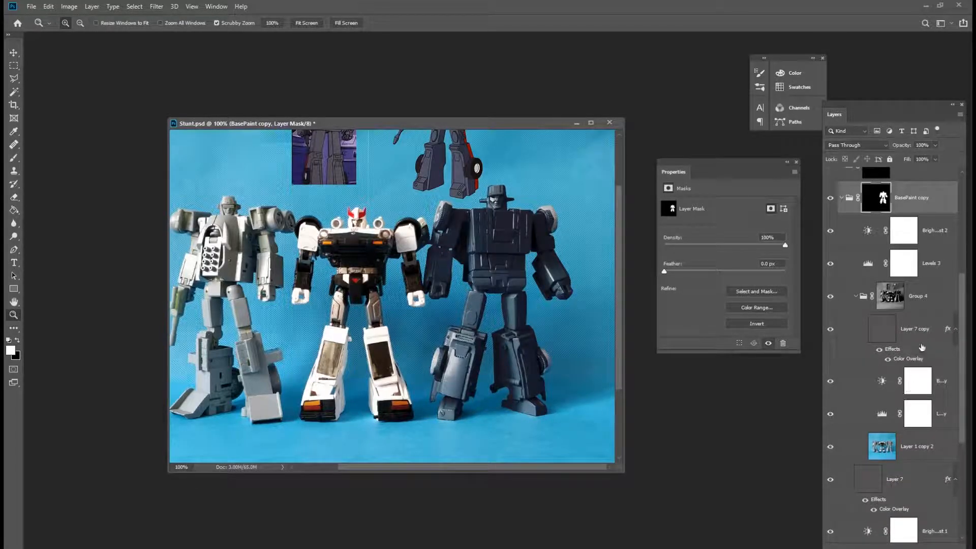
pyautogui.click(893, 237)
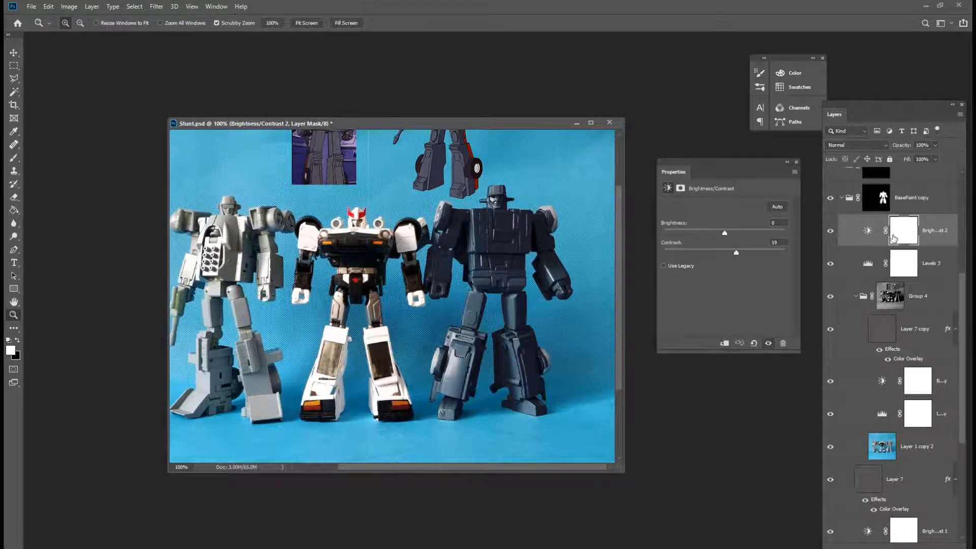
pyautogui.keyDown('shift'); pyautogui.click(867, 305); pyautogui.keyUp('shift')
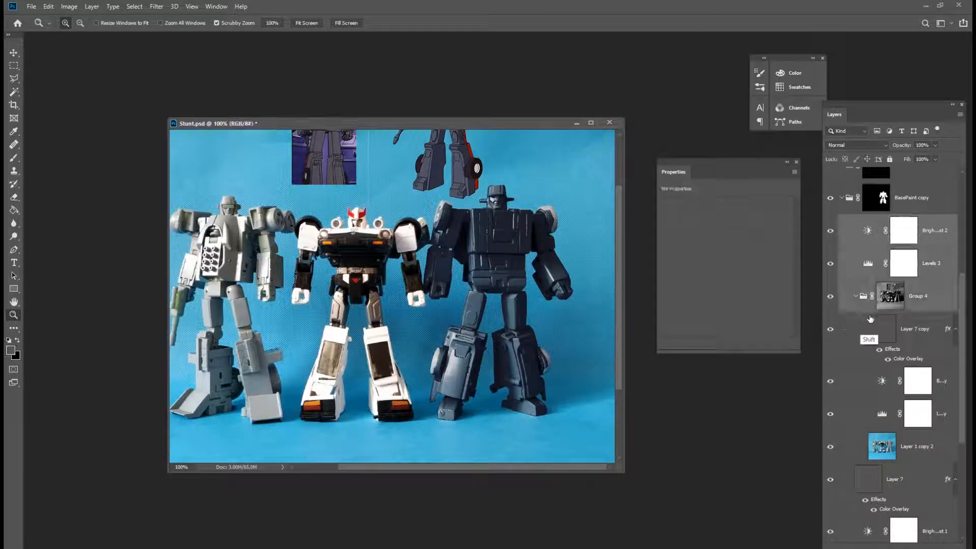
pyautogui.press('Delete')
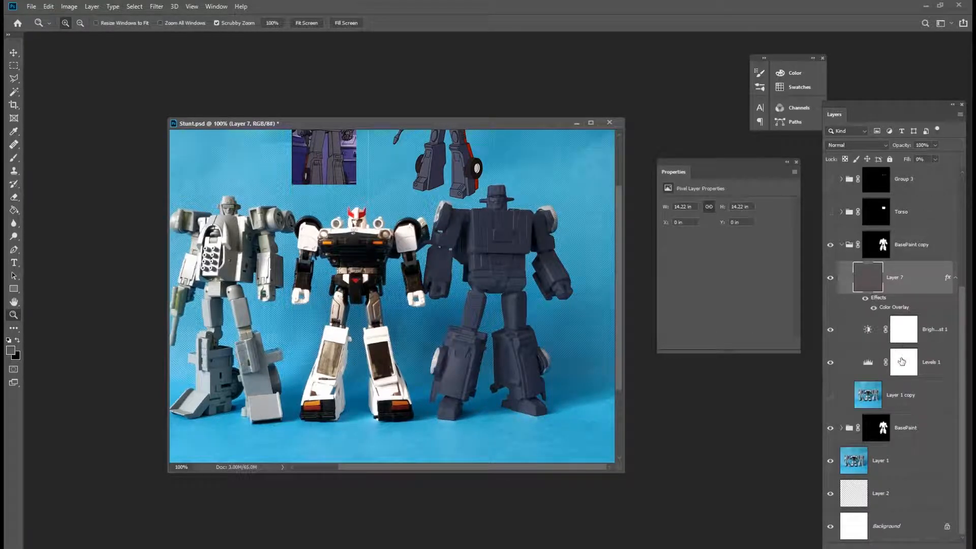
pyautogui.click(838, 278)
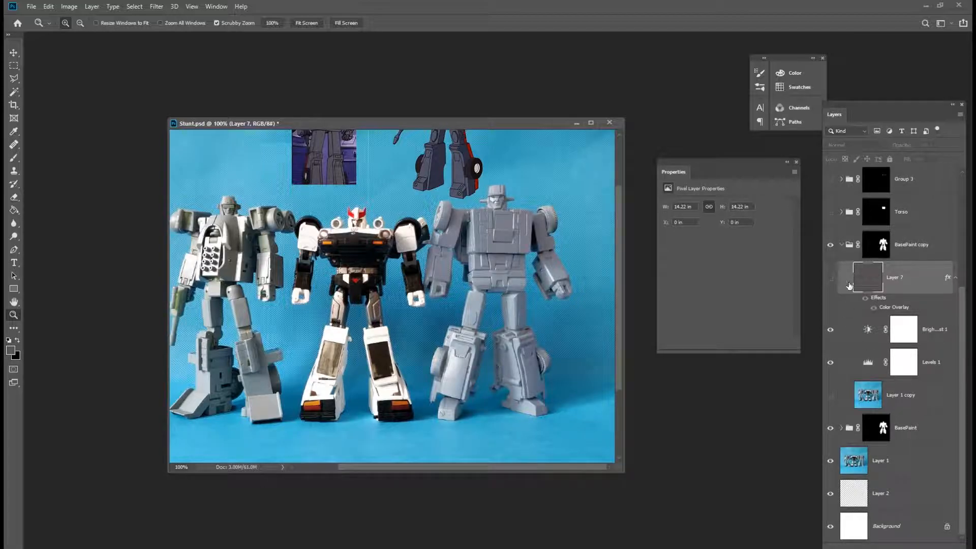
pyautogui.press('Delete')
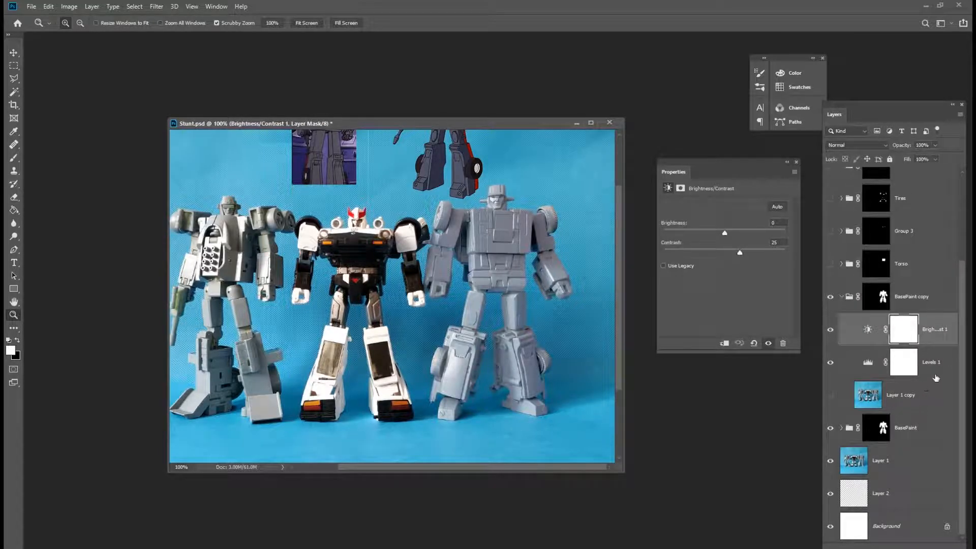
# Hide the original BasePaint group and show Layer 1 copy with its Brightness/Contrast 1 and Levels 1 adjustments.
pyautogui.click(830, 329)
pyautogui.click(830, 362)
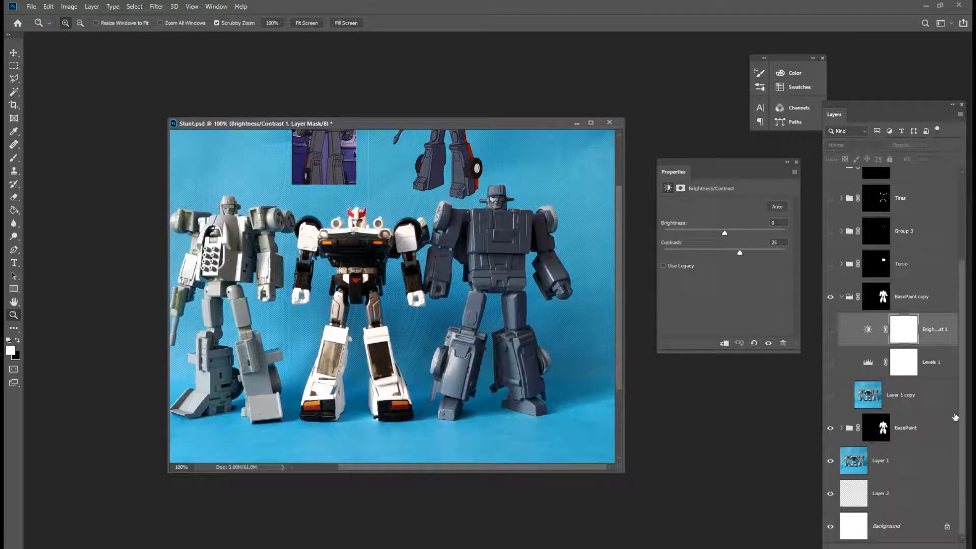
pyautogui.click(830, 427)
pyautogui.click(830, 395)
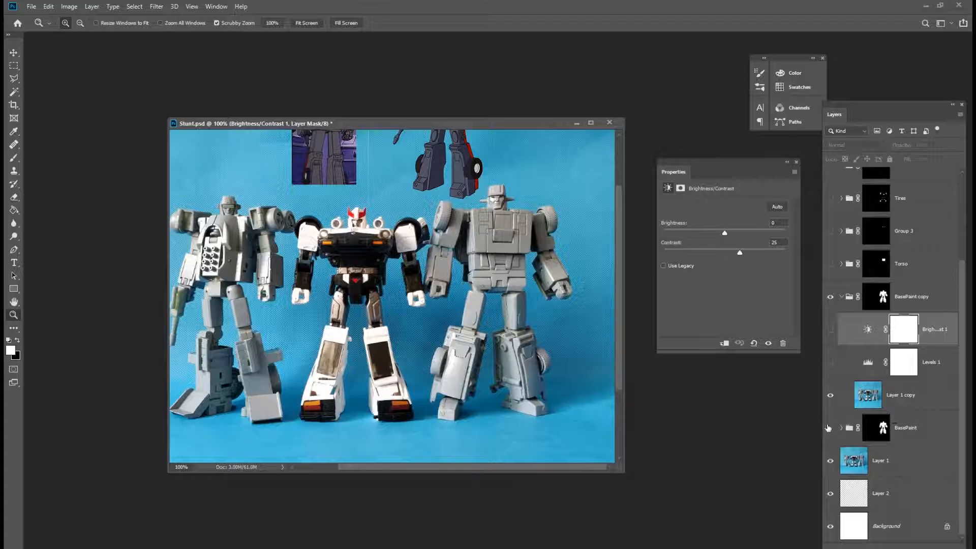
pyautogui.moveTo(828, 335); pyautogui.dragTo(830, 363)
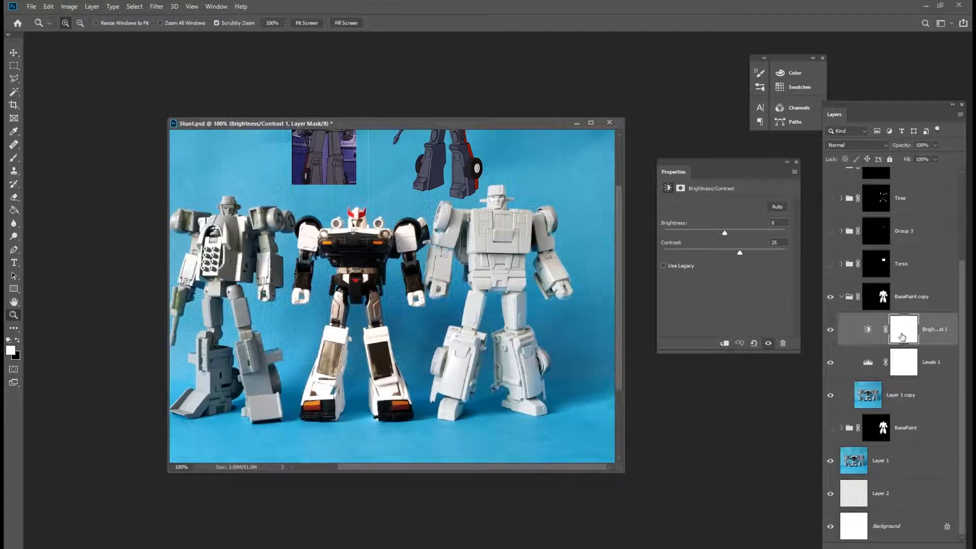
# Add a Curves adjustment above Levels 1 in the BasePaint copy group and bend its curve into a wave shape.
pyautogui.click(856, 357)
pyautogui.click(863, 335)
pyautogui.click(861, 362)
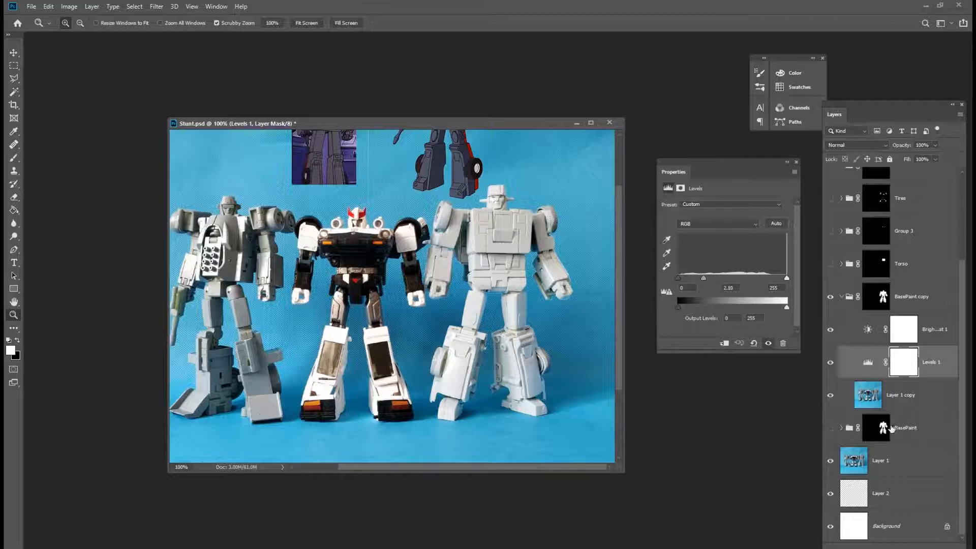
pyautogui.click(909, 545)
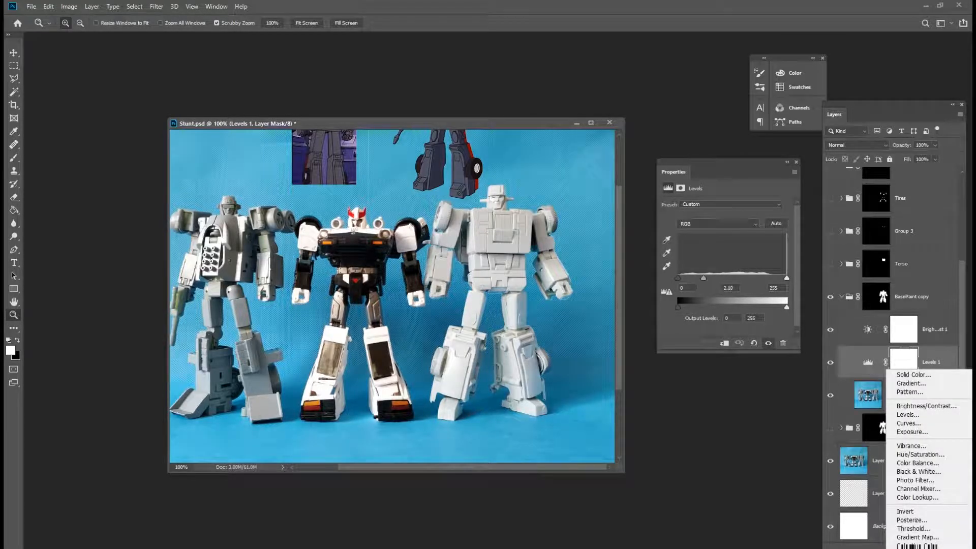
pyautogui.click(928, 426)
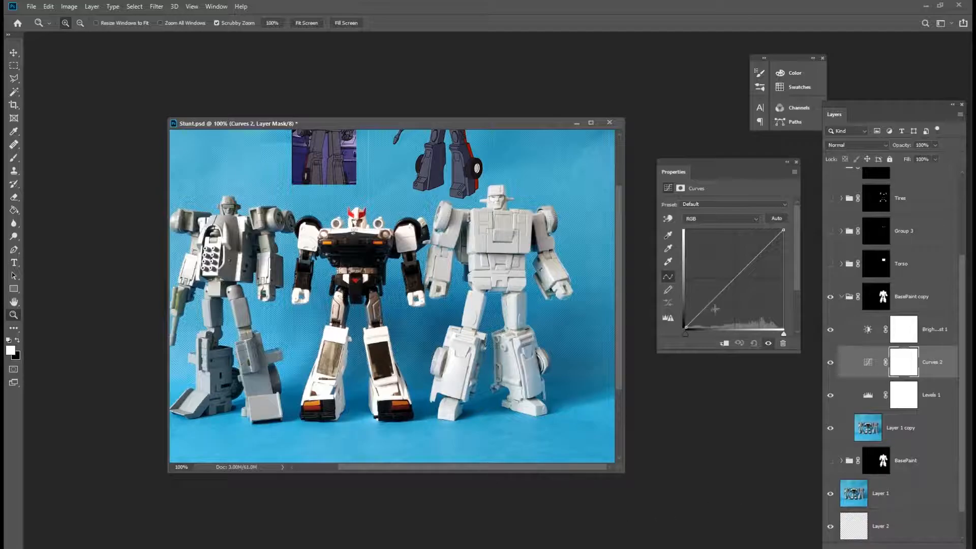
pyautogui.moveTo(703, 307); pyautogui.dragTo(704, 266)
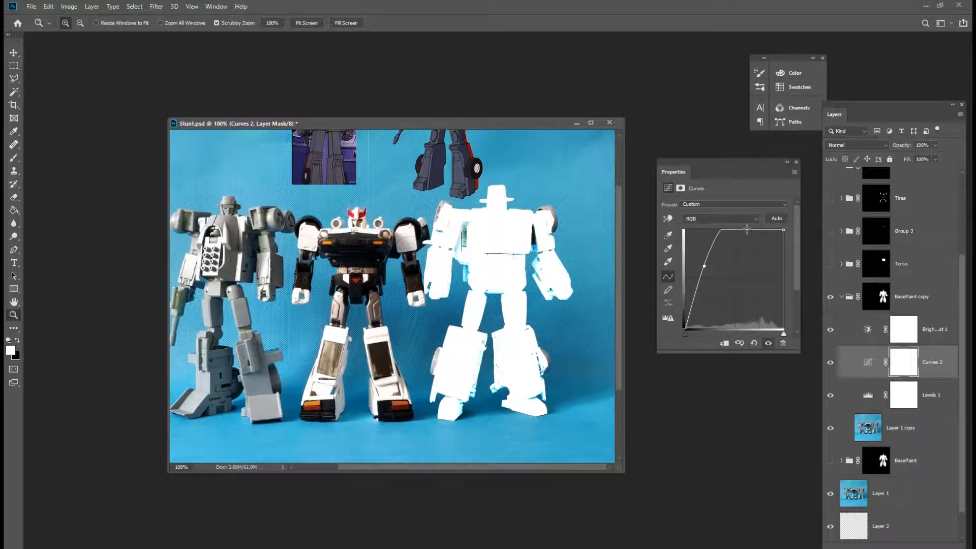
pyautogui.moveTo(748, 230); pyautogui.dragTo(755, 304)
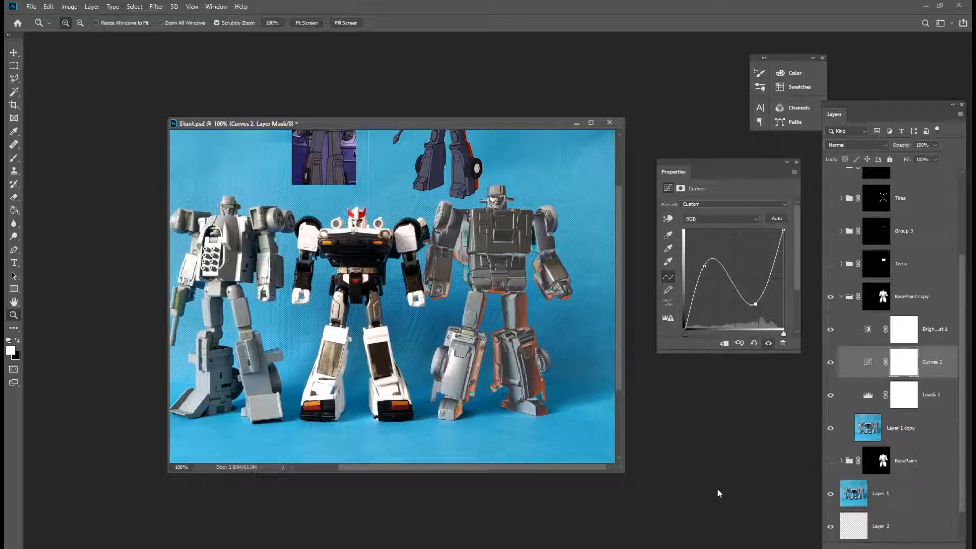
# Set the Levels 1 midtone value to 0.93.
pyautogui.click(870, 397)
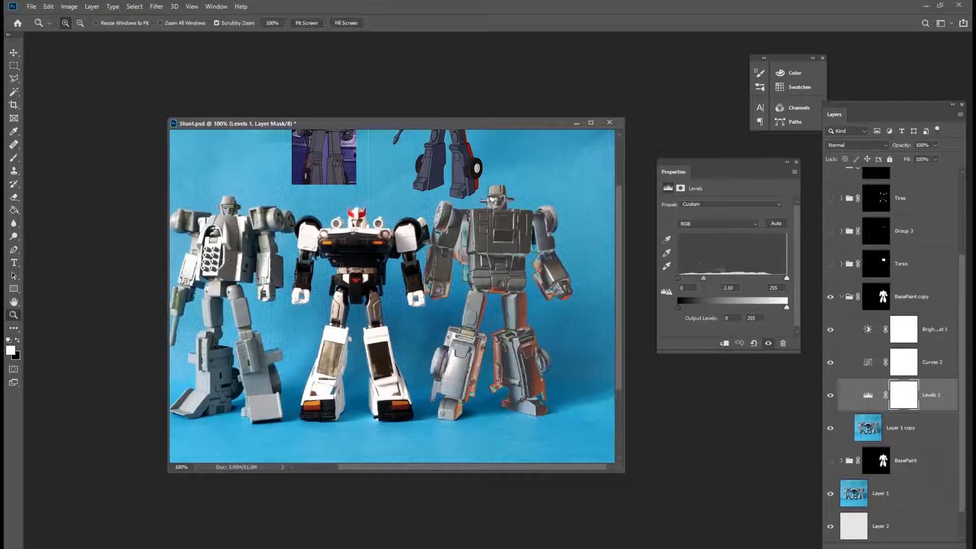
pyautogui.moveTo(704, 276); pyautogui.dragTo(735, 280)
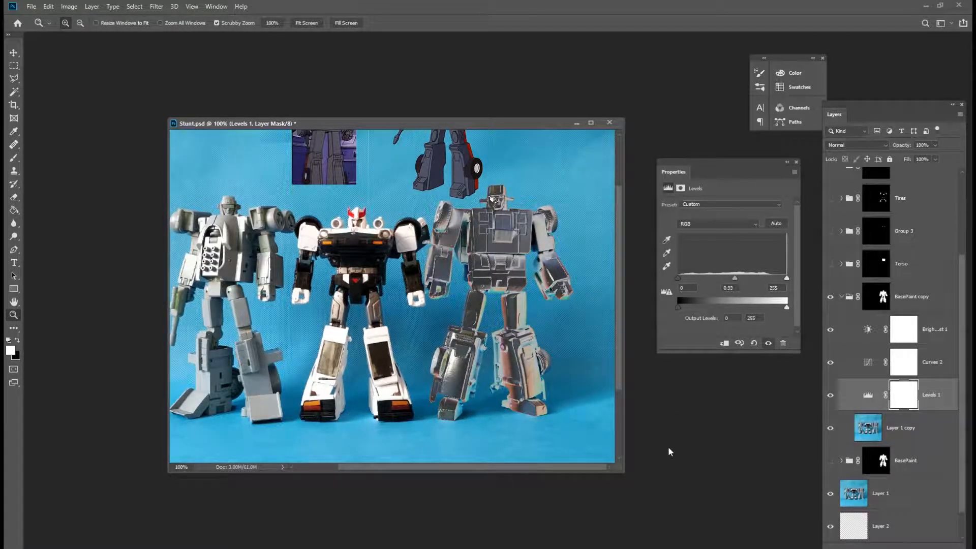
# Reshape the Curves 2 curve into a multi-peak wave for a chrome-like metallic look.
pyautogui.hotkey('alt', ']')
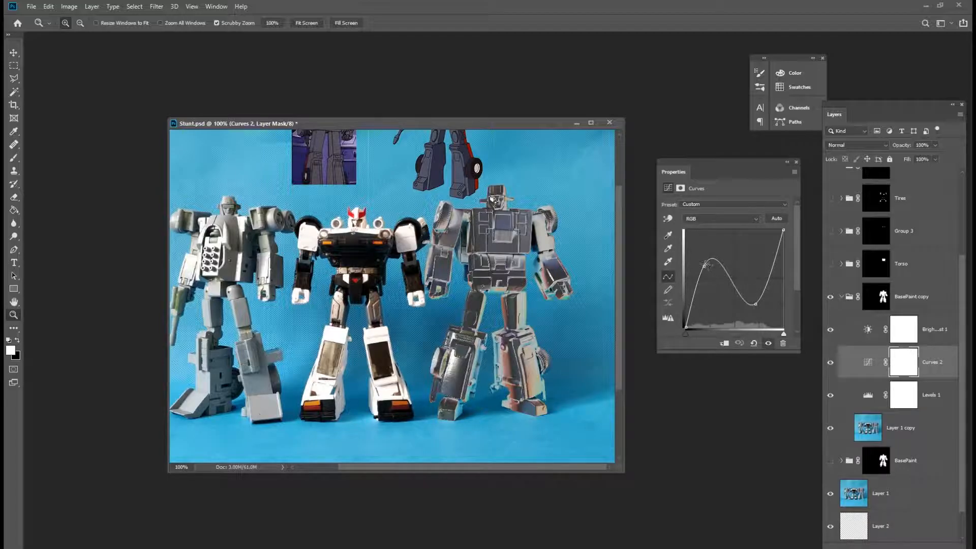
pyautogui.moveTo(756, 303); pyautogui.dragTo(783, 311)
pyautogui.moveTo(737, 249); pyautogui.dragTo(755, 238)
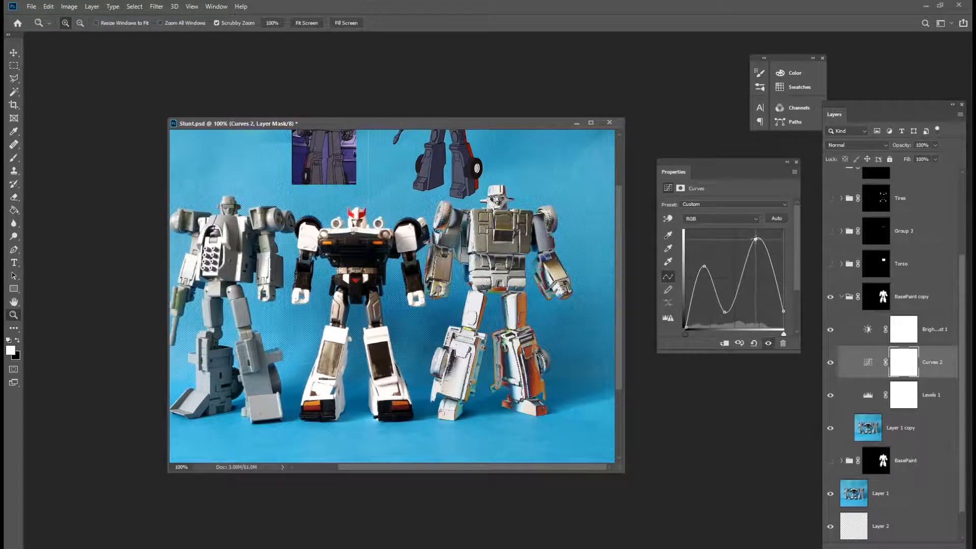
pyautogui.moveTo(724, 312); pyautogui.dragTo(730, 312)
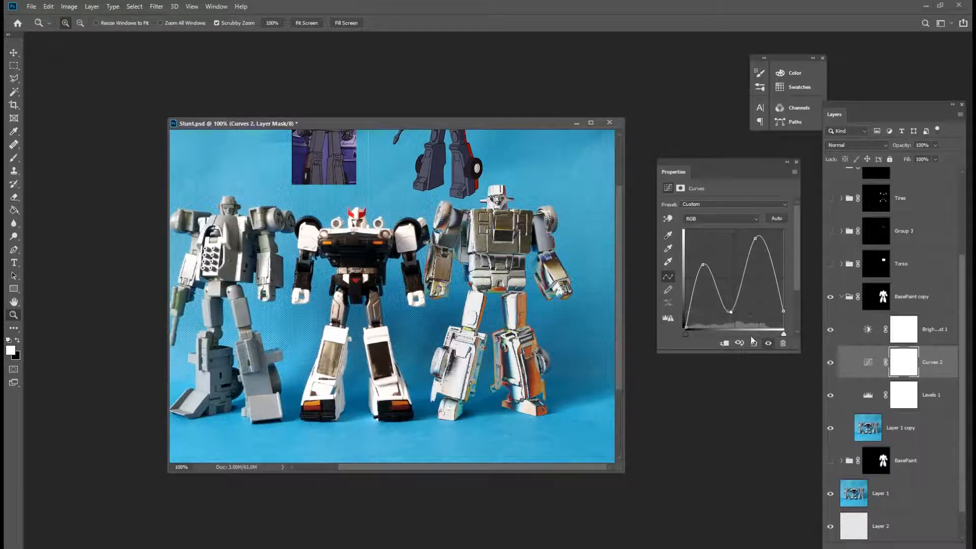
pyautogui.moveTo(730, 313); pyautogui.dragTo(719, 319)
pyautogui.moveTo(755, 238); pyautogui.dragTo(746, 292)
pyautogui.moveTo(768, 323); pyautogui.dragTo(730, 260)
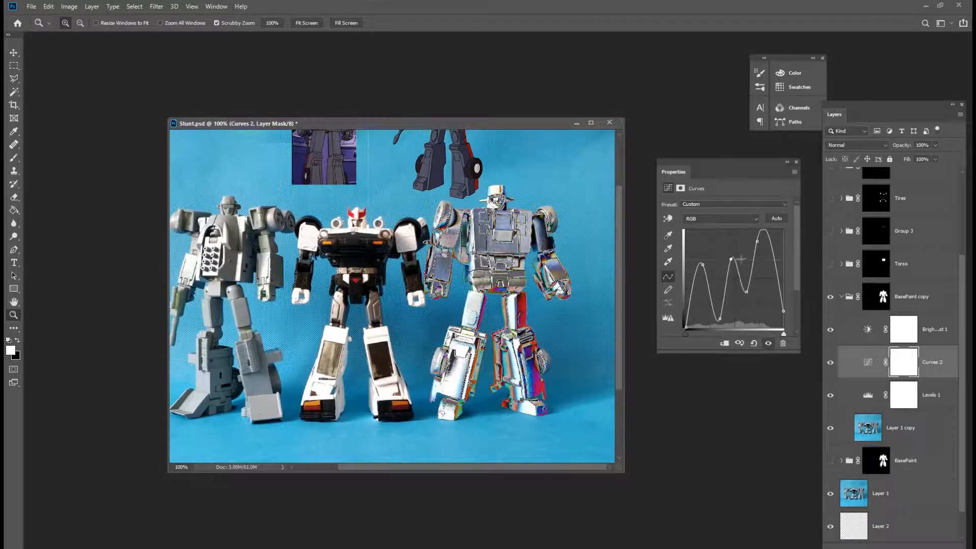
pyautogui.moveTo(719, 319); pyautogui.dragTo(716, 316)
pyautogui.moveTo(703, 264); pyautogui.dragTo(761, 234)
pyautogui.moveTo(784, 310); pyautogui.dragTo(783, 306)
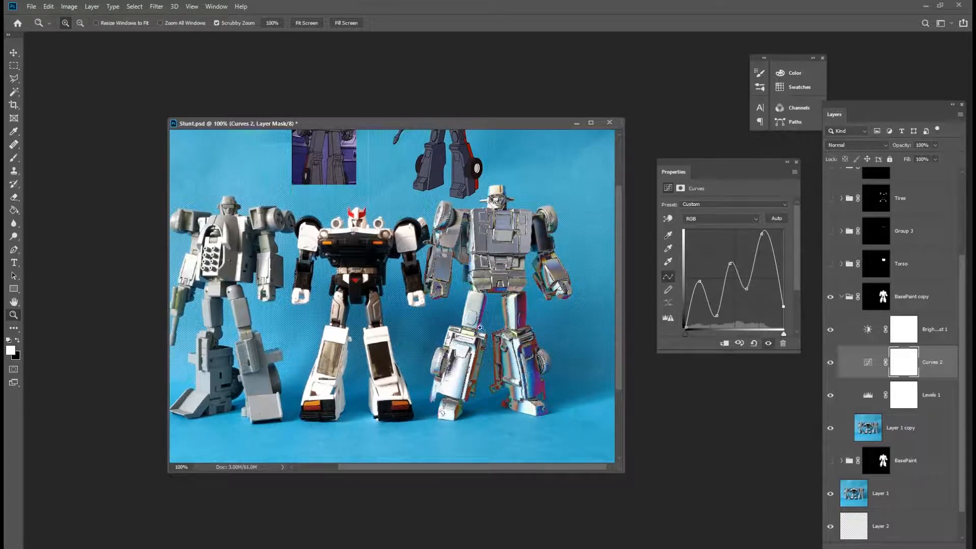
# Add a Hue/Saturation adjustment above Levels 1 and set hue to -3 and saturation to -69.
pyautogui.click(860, 397)
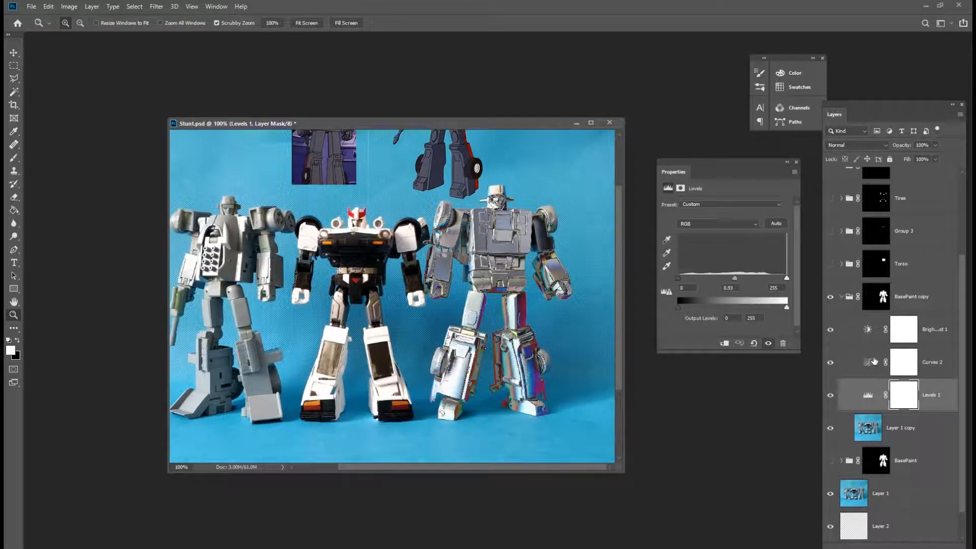
pyautogui.click(924, 545)
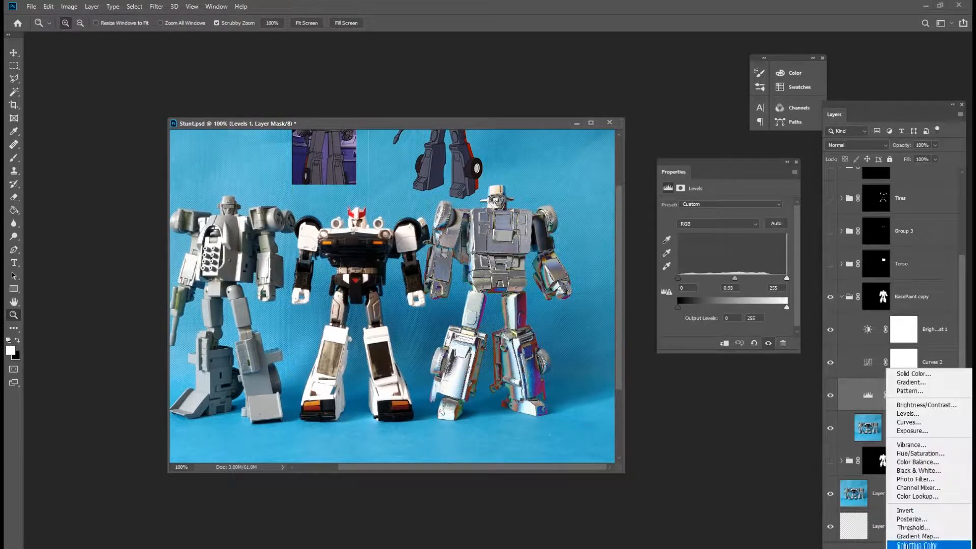
pyautogui.click(932, 454)
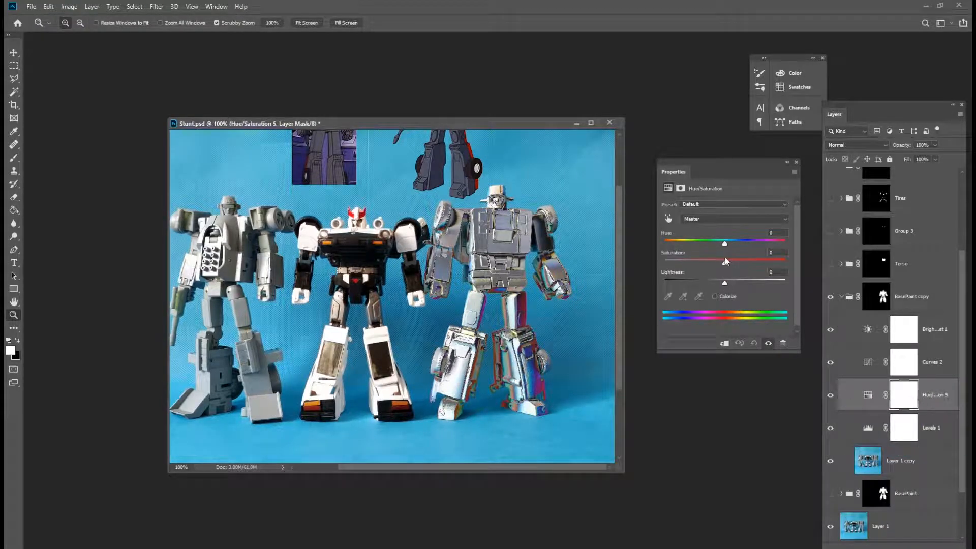
pyautogui.moveTo(724, 264); pyautogui.dragTo(666, 236)
pyautogui.moveTo(697, 264); pyautogui.dragTo(650, 260)
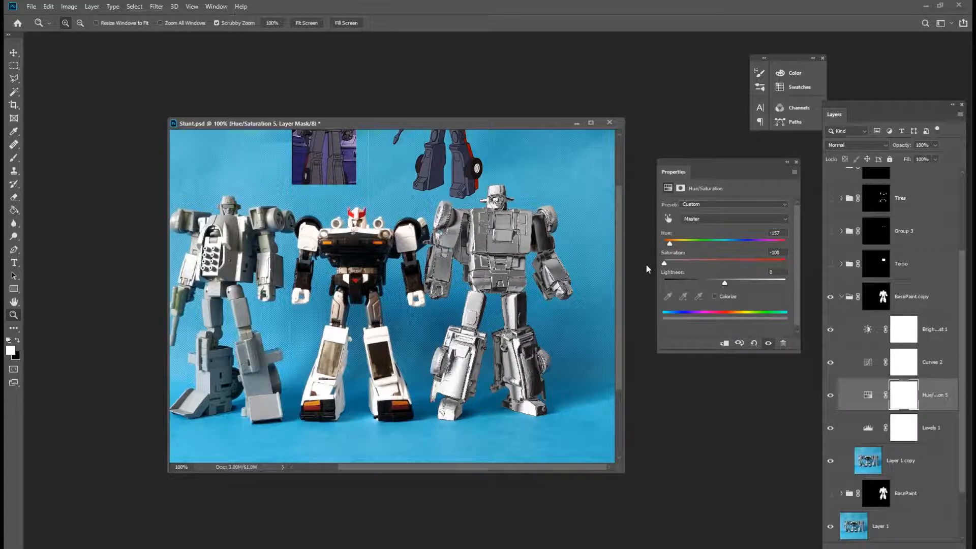
pyautogui.moveTo(664, 263); pyautogui.dragTo(721, 246)
pyautogui.moveTo(689, 264)
pyautogui.mouseDown()
pyautogui.moveTo(735, 264)
pyautogui.moveTo(688, 263)
pyautogui.mouseUp()
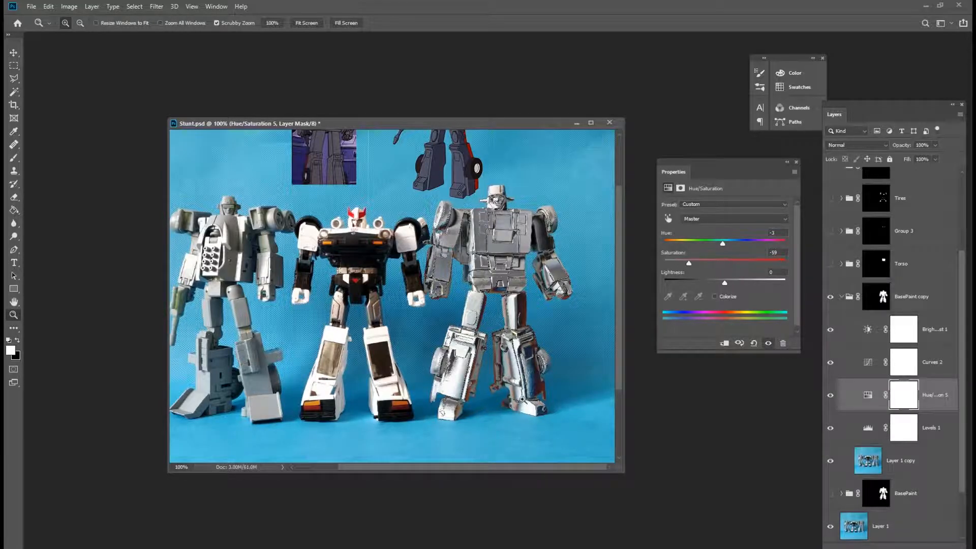
# Apply Reduce Noise to Layer 1 copy, adjusting its strength, preserve details and sharpen details settings.
pyautogui.click(519, 385)
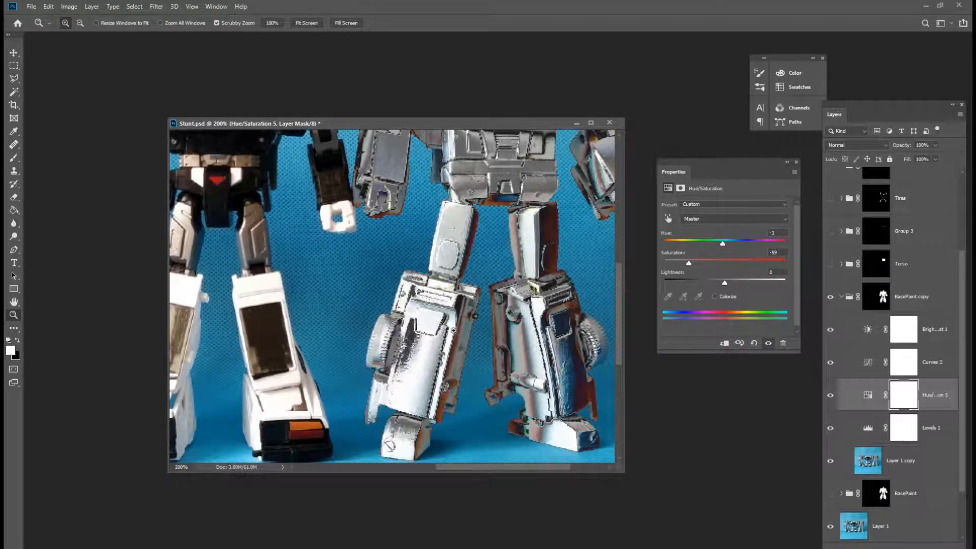
pyautogui.click(927, 460)
pyautogui.click(831, 299)
pyautogui.click(832, 299)
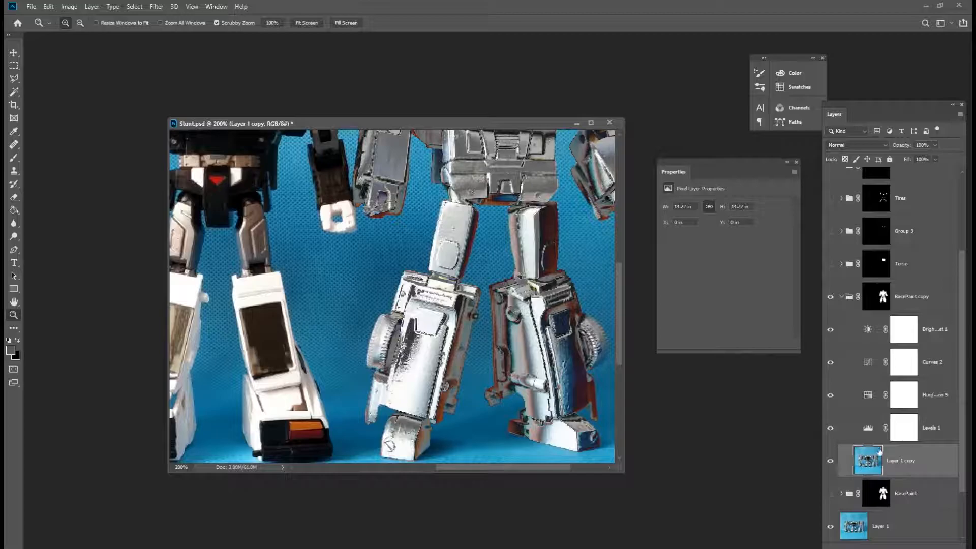
pyautogui.click(156, 7)
pyautogui.moveTo(256, 151)
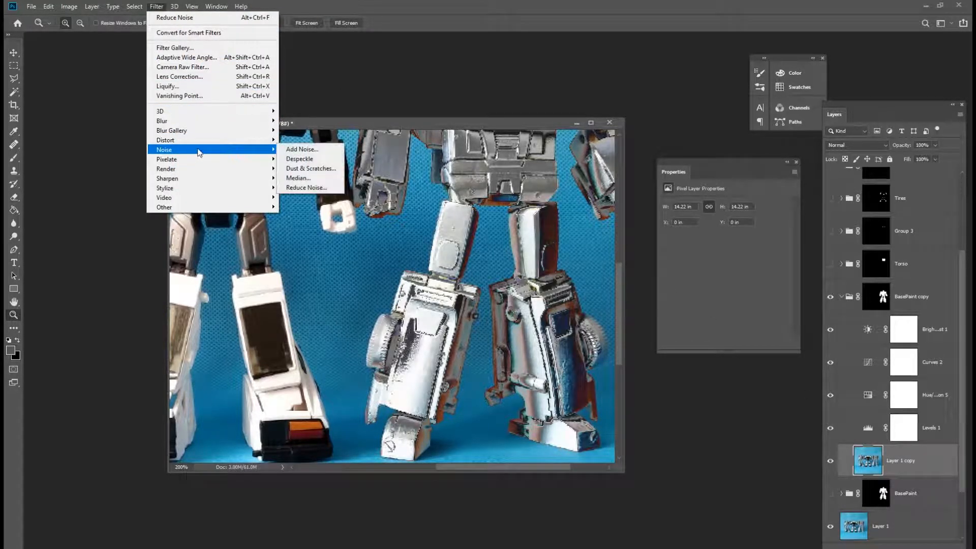
pyautogui.click(325, 190)
pyautogui.moveTo(643, 128); pyautogui.dragTo(724, 70)
pyautogui.click(827, 116)
pyautogui.click(828, 118)
pyautogui.click(828, 117)
pyautogui.click(828, 117)
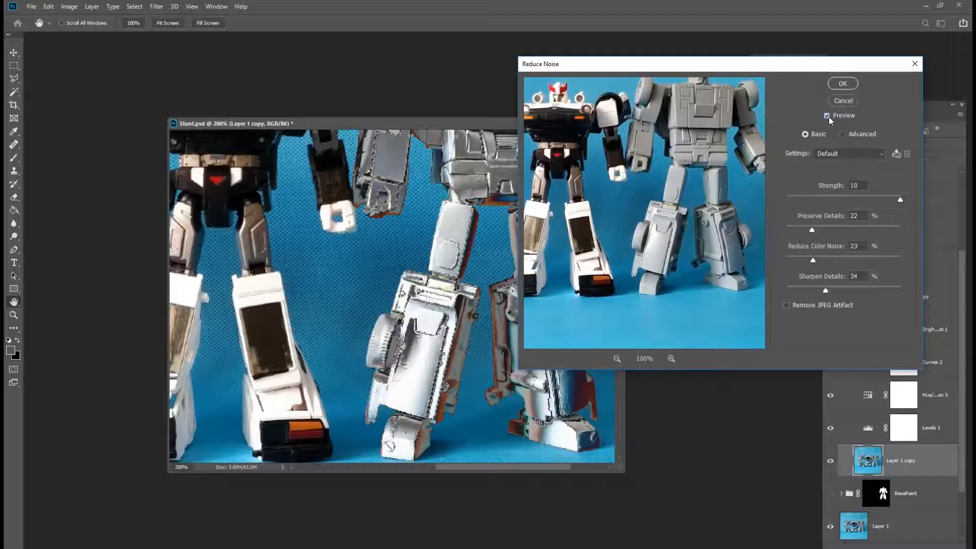
pyautogui.click(829, 116)
pyautogui.click(832, 116)
pyautogui.click(829, 115)
pyautogui.click(831, 114)
pyautogui.moveTo(812, 229); pyautogui.dragTo(825, 230)
pyautogui.moveTo(861, 199)
pyautogui.mouseDown()
pyautogui.moveTo(850, 196)
pyautogui.moveTo(865, 196)
pyautogui.mouseUp()
pyautogui.moveTo(825, 291); pyautogui.dragTo(833, 261)
pyautogui.click(827, 116)
pyautogui.moveTo(854, 201); pyautogui.dragTo(827, 198)
pyautogui.click(842, 82)
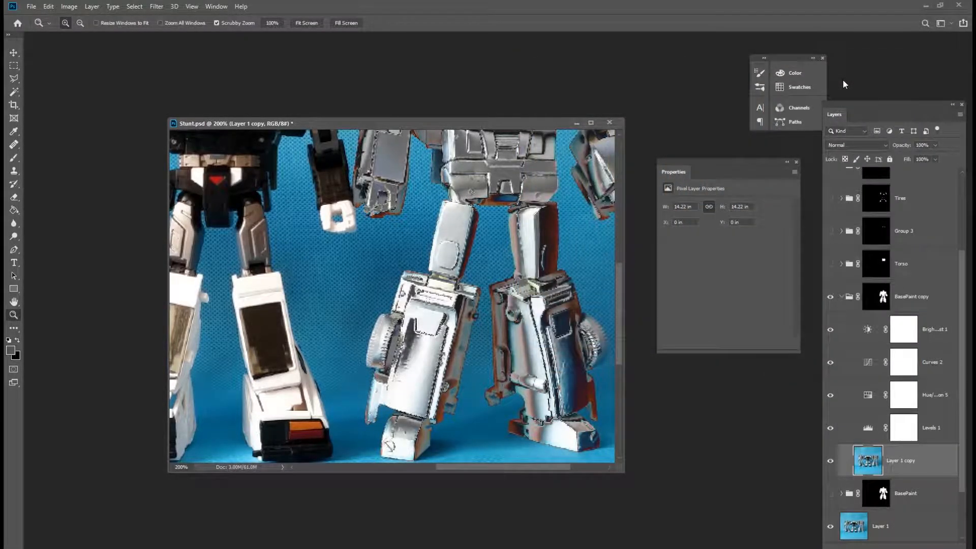
# Rework the Curves 2 curve into a smoother single-peak shape, deleting one control point.
pyautogui.press('alt')
pyautogui.keyDown('alt'); pyautogui.click(508, 316); pyautogui.keyUp('alt')
pyautogui.keyDown('alt'); pyautogui.click(514, 351); pyautogui.keyUp('alt')
pyautogui.click(494, 264)
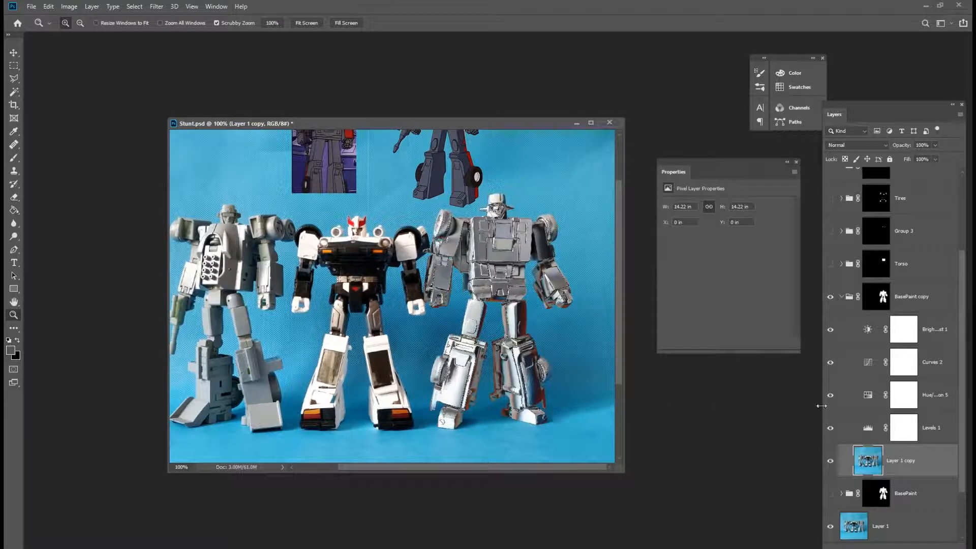
pyautogui.click(867, 395)
pyautogui.click(873, 364)
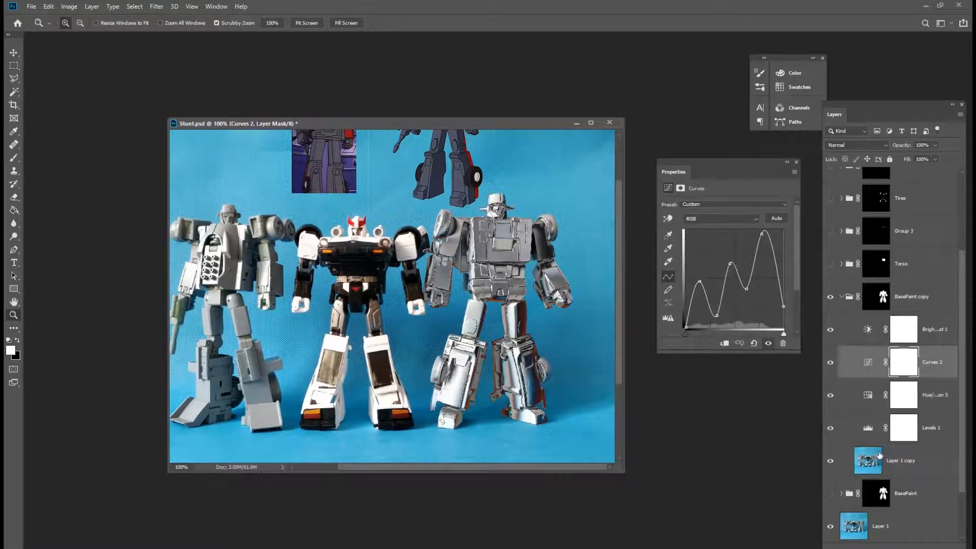
pyautogui.moveTo(699, 282); pyautogui.dragTo(697, 266)
pyautogui.moveTo(717, 316); pyautogui.dragTo(716, 322)
pyautogui.moveTo(729, 263); pyautogui.dragTo(730, 242)
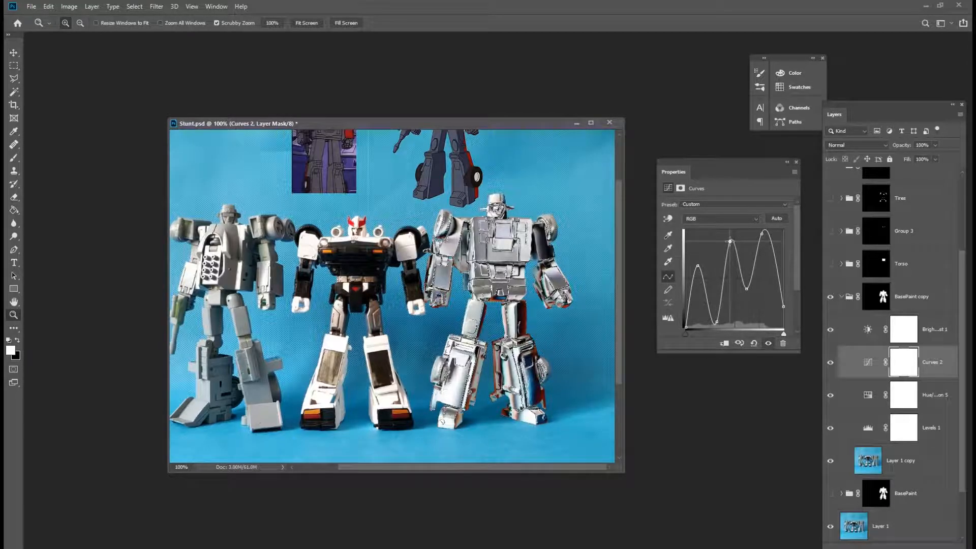
pyautogui.moveTo(746, 289); pyautogui.dragTo(746, 305)
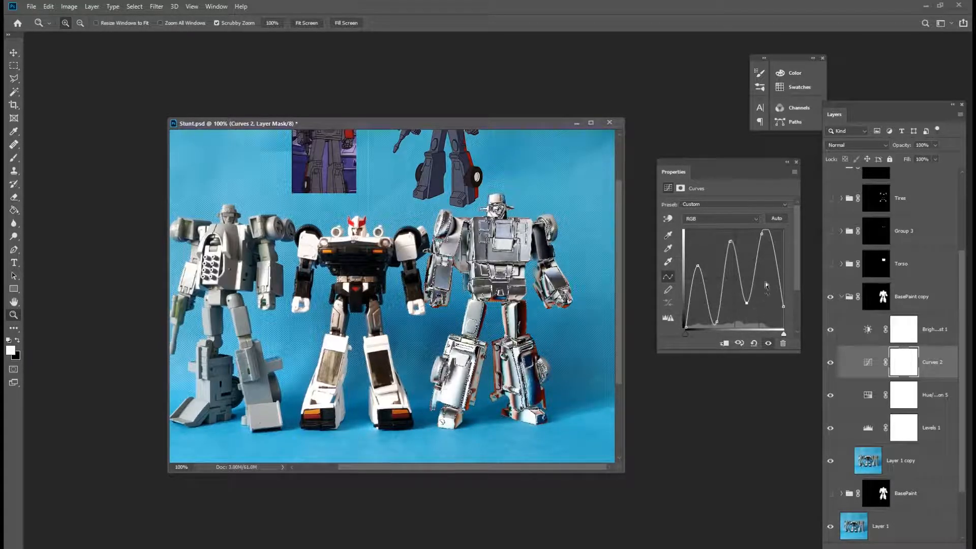
pyautogui.moveTo(762, 233); pyautogui.dragTo(764, 235)
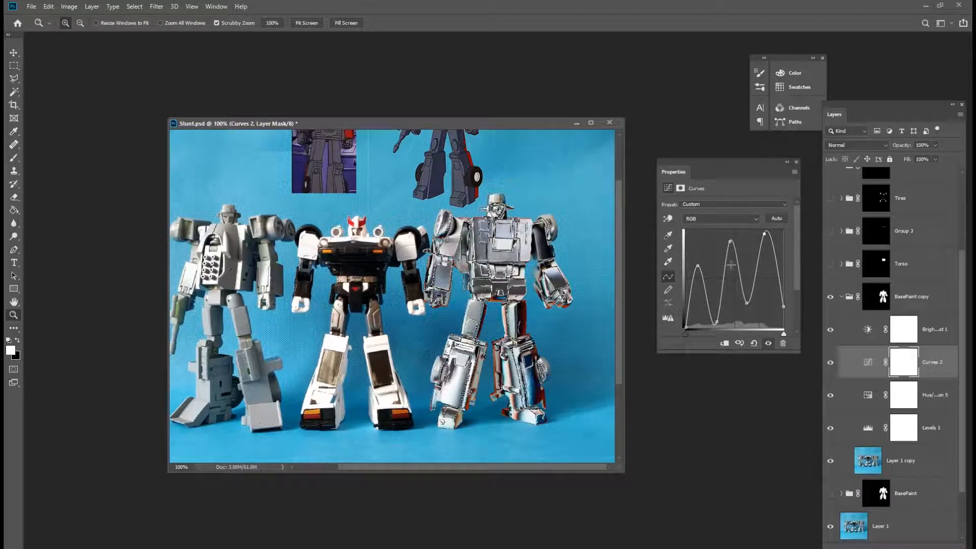
pyautogui.moveTo(697, 266); pyautogui.dragTo(713, 310)
pyautogui.moveTo(729, 243); pyautogui.dragTo(745, 277)
pyautogui.moveTo(763, 234); pyautogui.dragTo(760, 238)
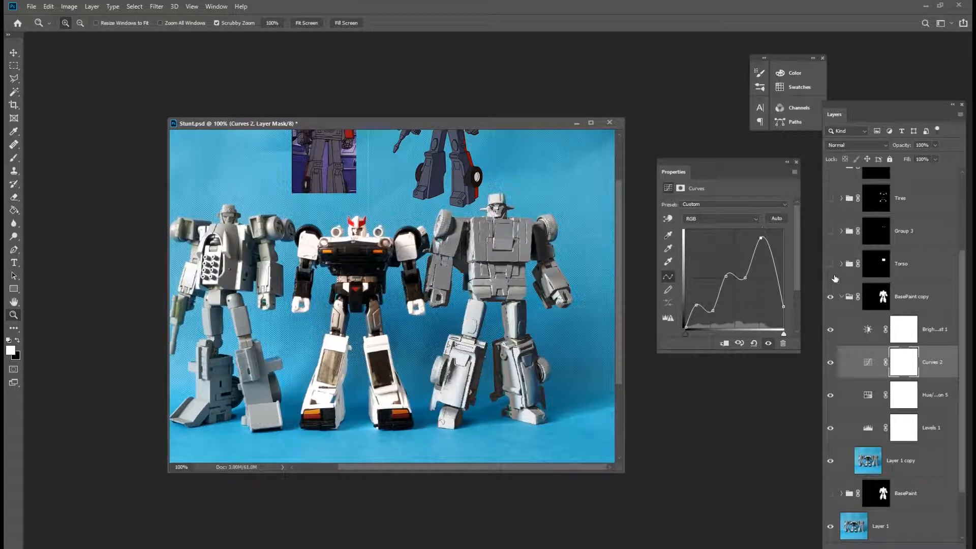
pyautogui.moveTo(783, 306); pyautogui.dragTo(789, 265)
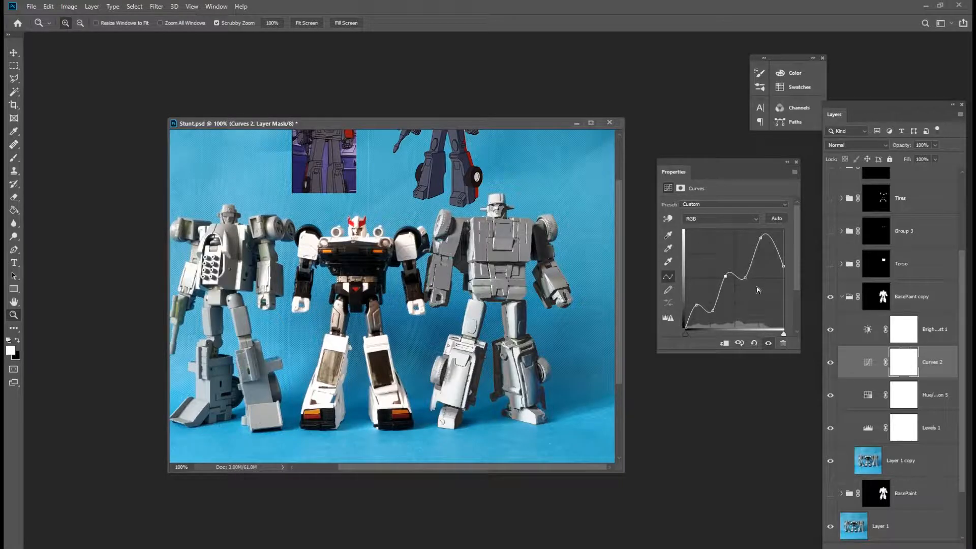
pyautogui.press('Delete')
pyautogui.moveTo(698, 304)
pyautogui.mouseDown()
pyautogui.moveTo(699, 292)
pyautogui.moveTo(722, 317)
pyautogui.moveTo(722, 302)
pyautogui.moveTo(701, 300)
pyautogui.mouseUp()
pyautogui.moveTo(760, 237); pyautogui.dragTo(782, 279)
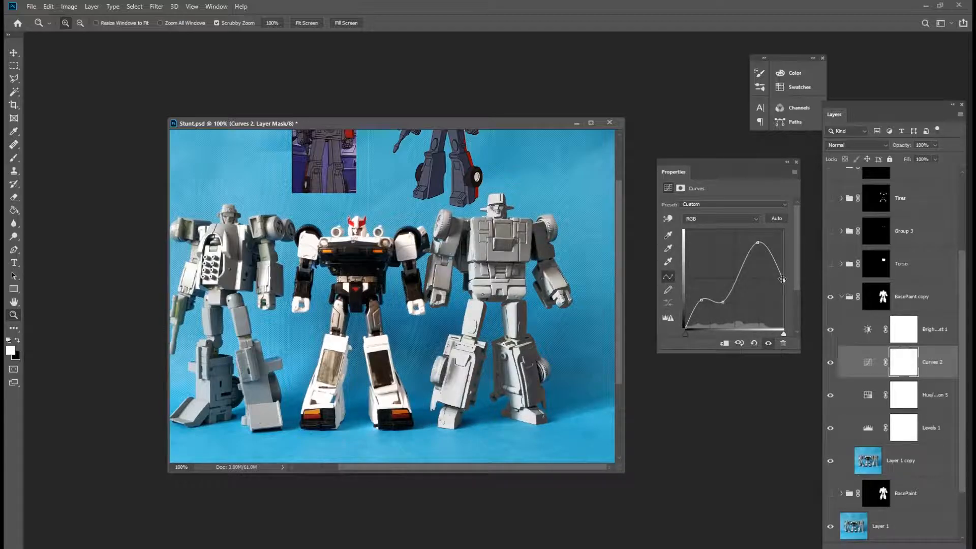
# Set the Levels 1 midtone value to 0.61.
pyautogui.click(866, 429)
pyautogui.moveTo(735, 277); pyautogui.dragTo(748, 280)
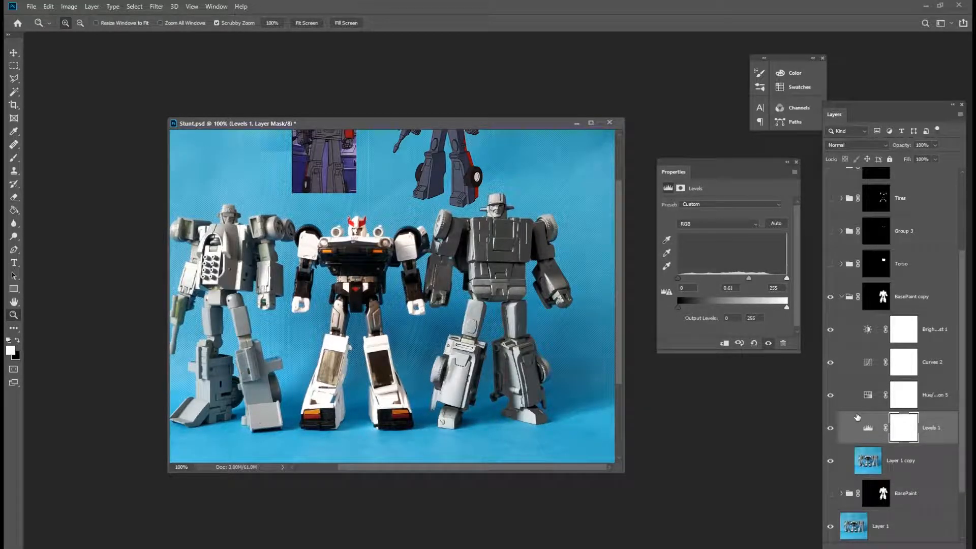
# Add a Levels adjustment above Brightness/Contrast 1 and set its midtone value to 1.68.
pyautogui.click(863, 339)
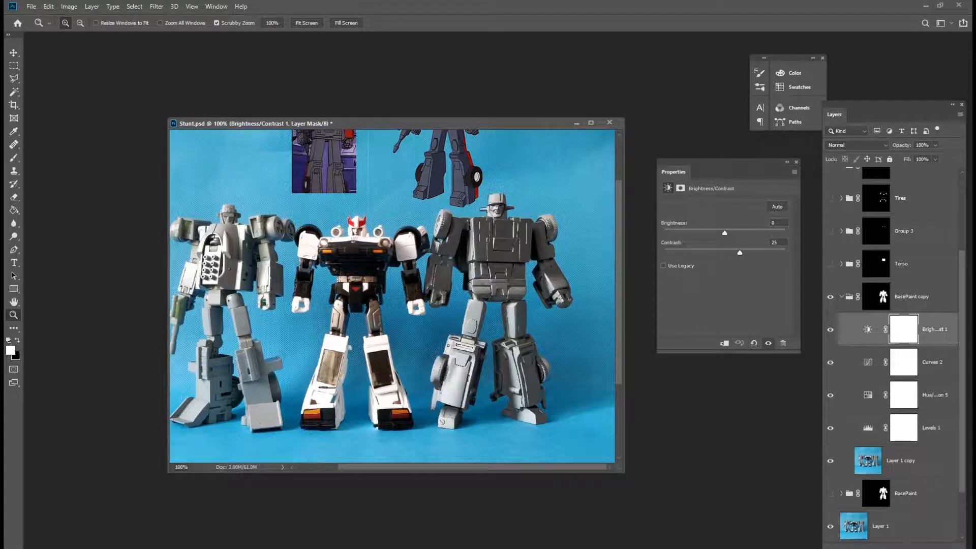
pyautogui.click(896, 547)
pyautogui.click(921, 414)
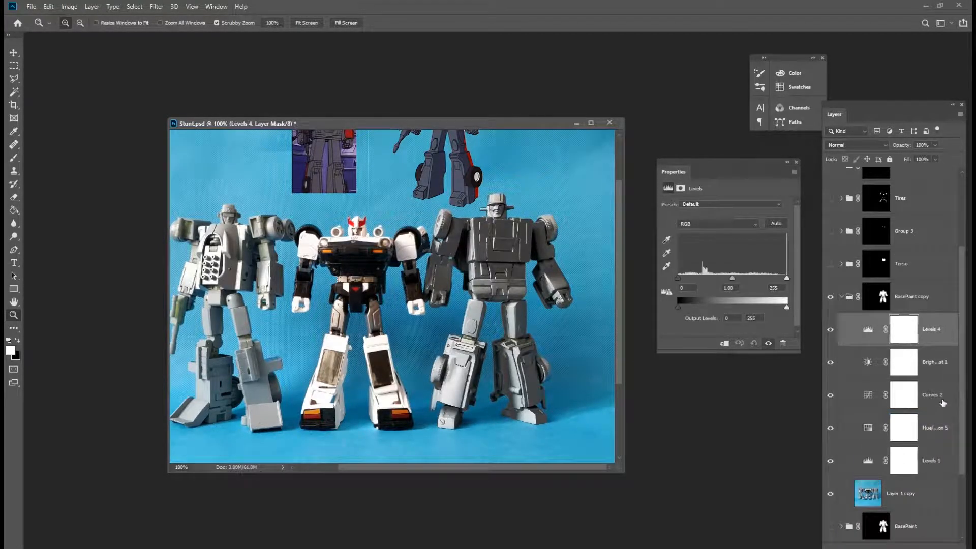
pyautogui.moveTo(733, 281); pyautogui.dragTo(712, 281)
# Add a Curves adjustment above Levels 4 and shape it into a gentle S-curve.
pyautogui.click(896, 547)
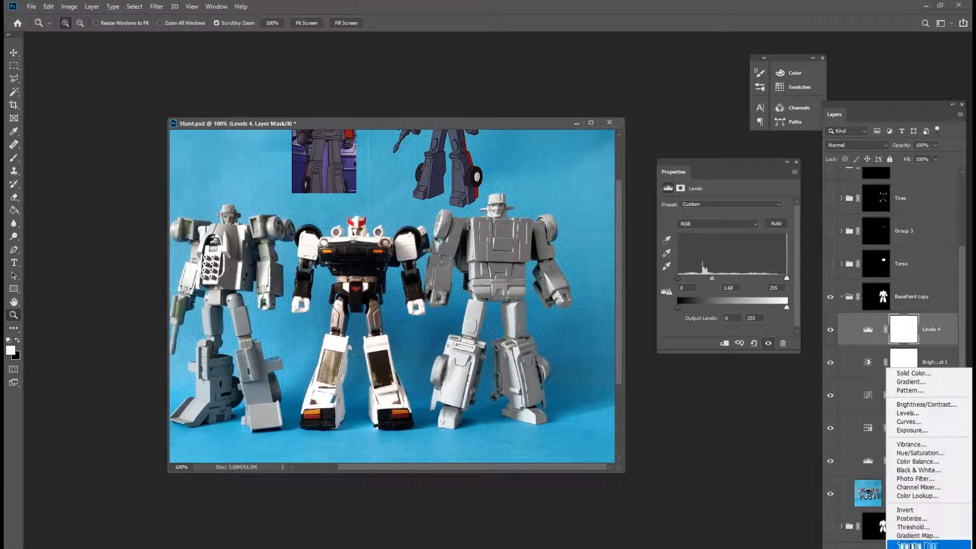
pyautogui.click(909, 421)
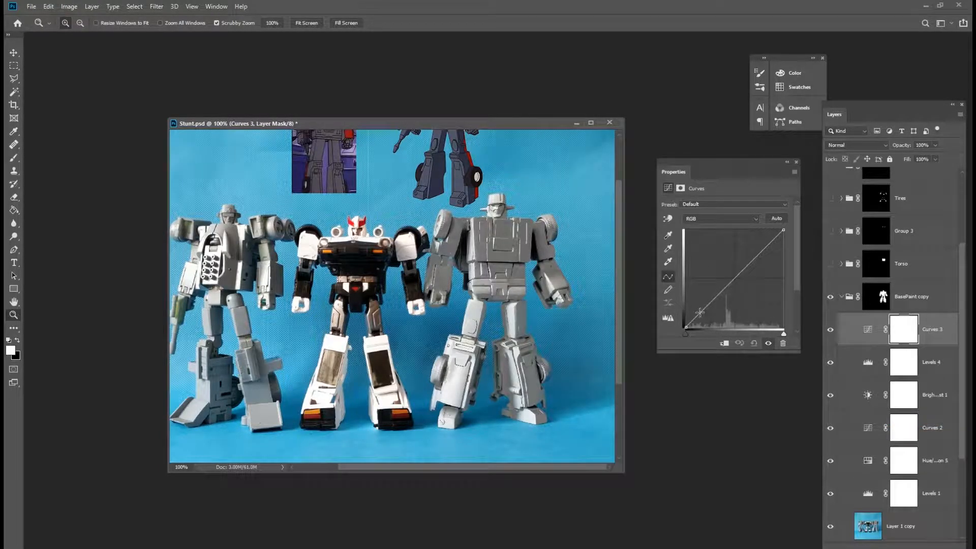
pyautogui.moveTo(700, 311); pyautogui.dragTo(704, 315)
pyautogui.moveTo(757, 260); pyautogui.dragTo(756, 256)
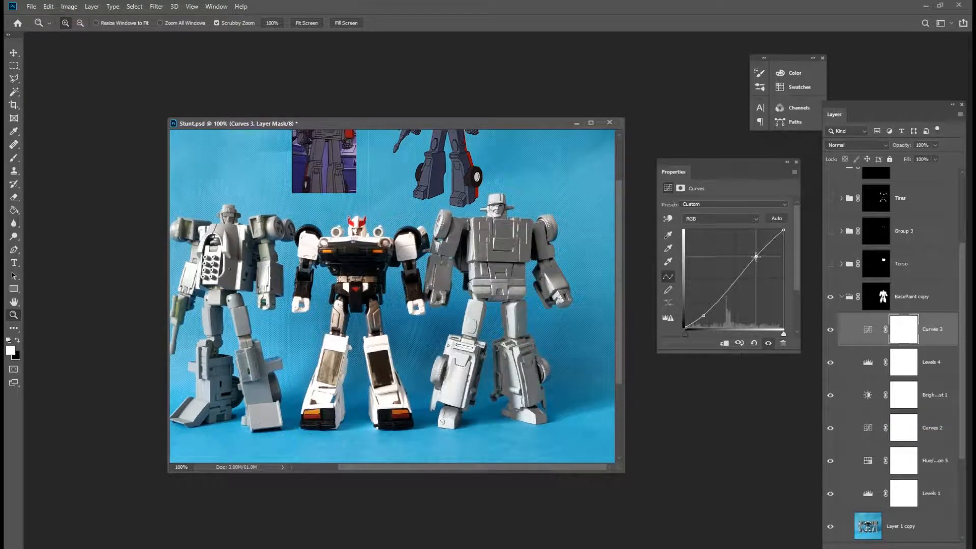
pyautogui.moveTo(704, 315); pyautogui.dragTo(703, 316)
pyautogui.moveTo(756, 256); pyautogui.dragTo(756, 254)
# Deepen the dip between the two peaks of the Curves 2 curve.
pyautogui.click(866, 429)
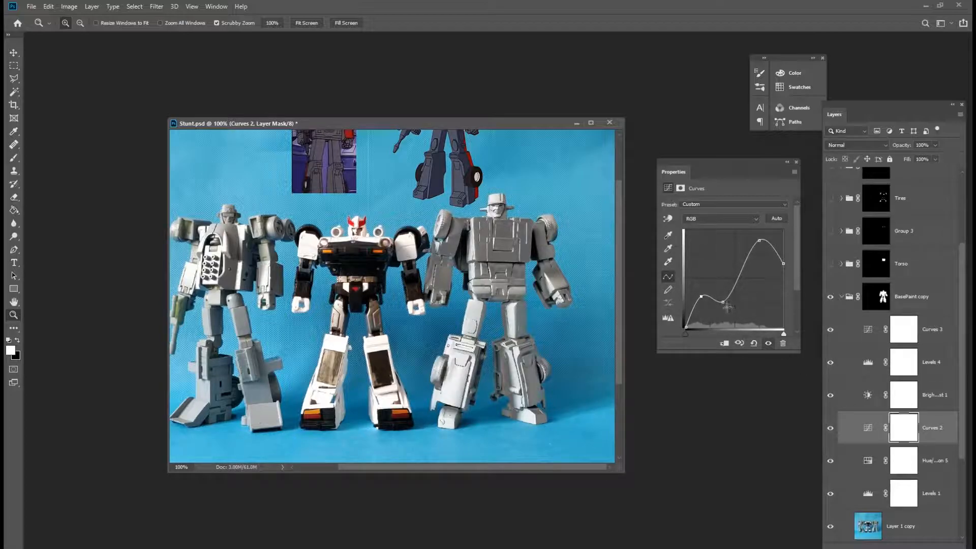
pyautogui.moveTo(723, 302); pyautogui.dragTo(702, 296)
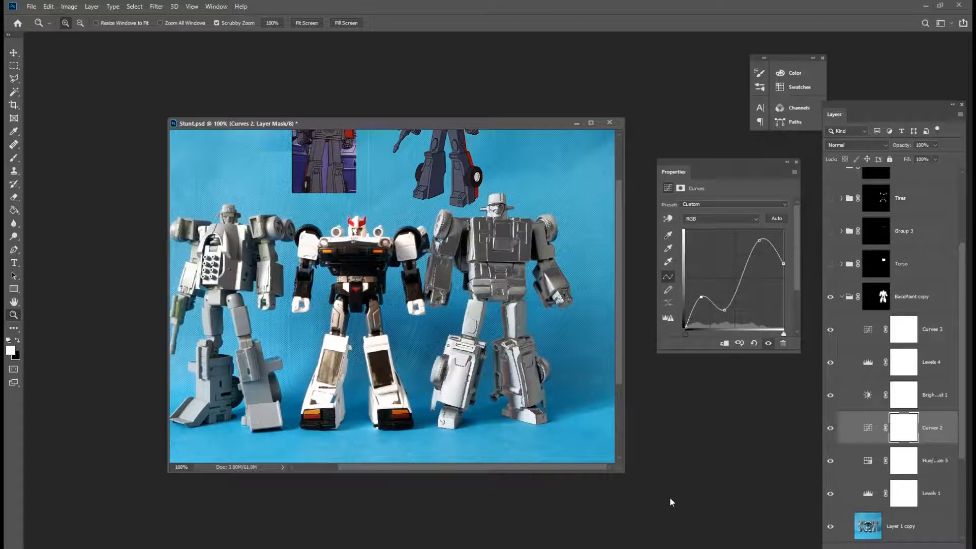
pyautogui.moveTo(701, 298); pyautogui.dragTo(728, 315)
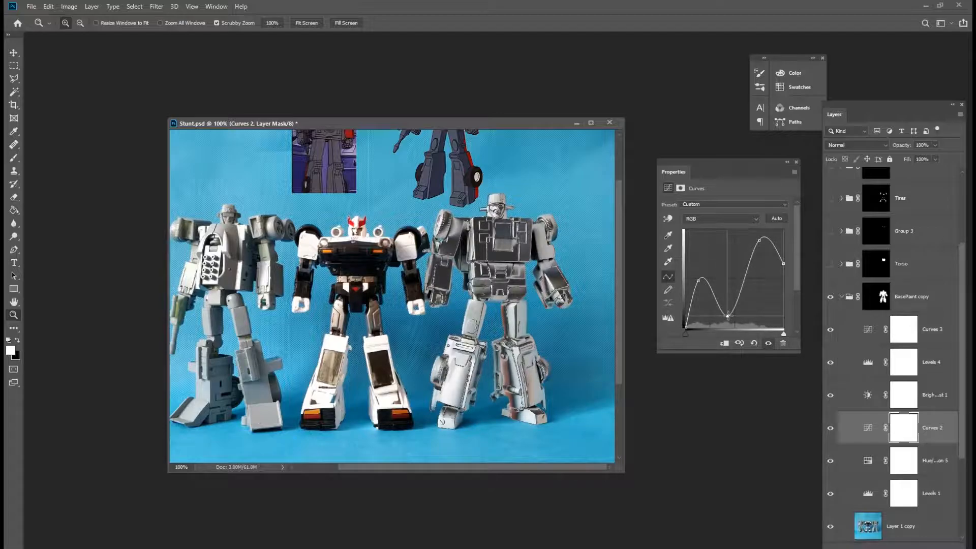
pyautogui.moveTo(760, 240); pyautogui.dragTo(760, 234)
# Duplicate the adjustment layers together with Layer 1 copy and group the duplicates into a new group.
pyautogui.click(943, 329)
pyautogui.moveTo(964, 337); pyautogui.dragTo(966, 396)
pyautogui.keyDown('shift'); pyautogui.click(925, 441); pyautogui.keyUp('shift')
pyautogui.moveTo(923, 433); pyautogui.dragTo(936, 542)
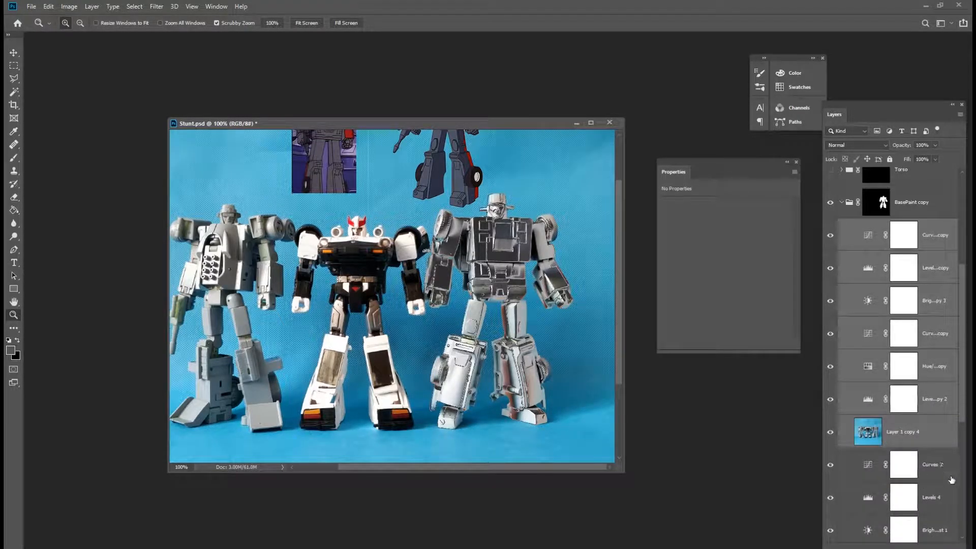
pyautogui.hotkey('ctrl', 'g')
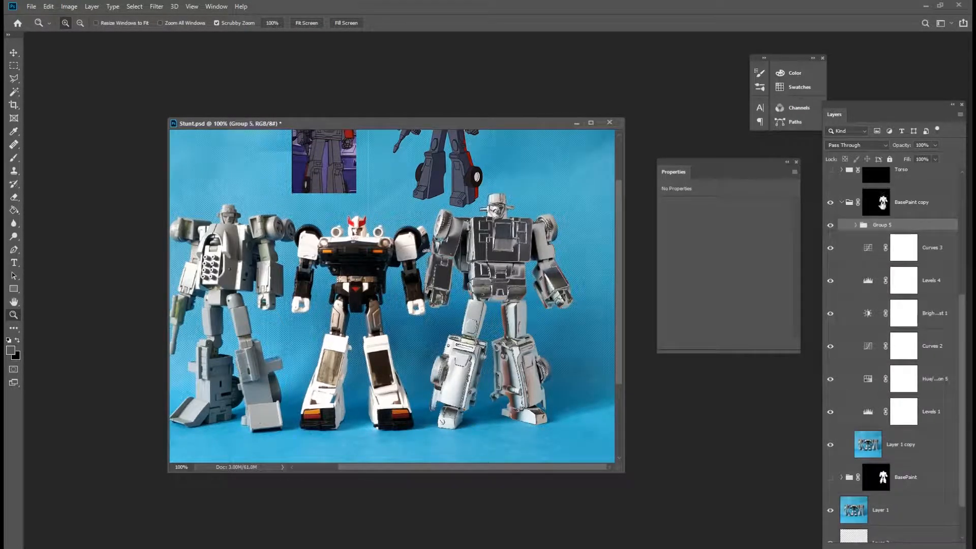
# Disable the BasePaint copy layer mask and add a layer mask to Group 5.
pyautogui.rightClick(882, 203)
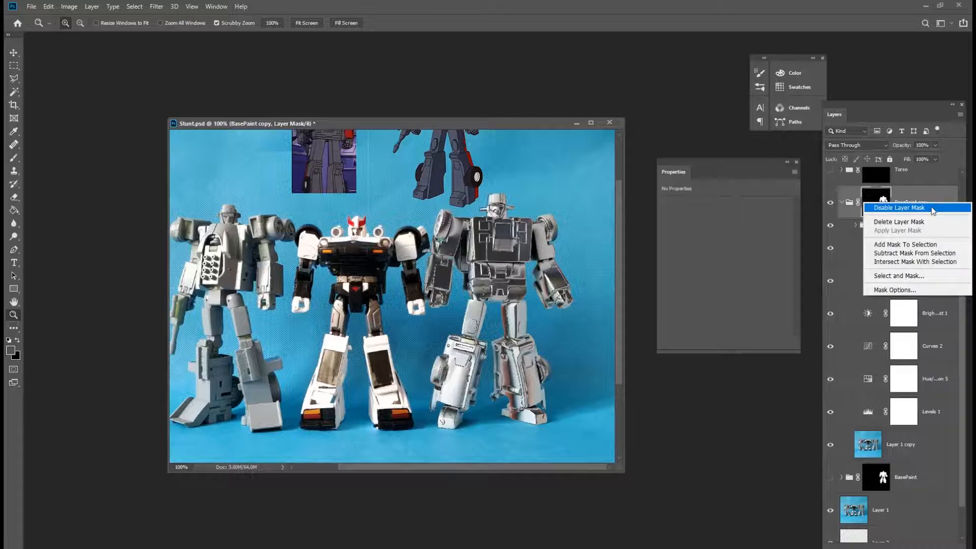
pyautogui.click(910, 208)
pyautogui.click(907, 227)
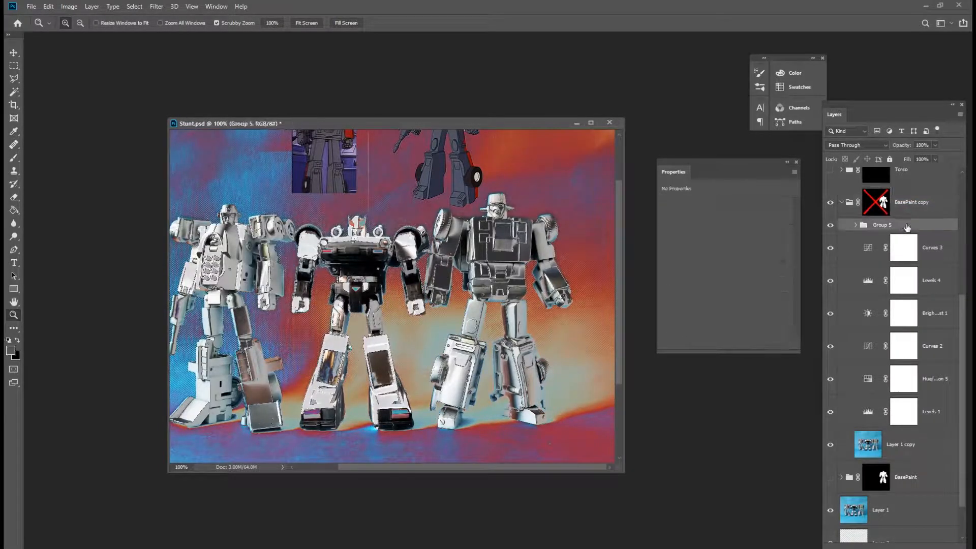
pyautogui.click(881, 548)
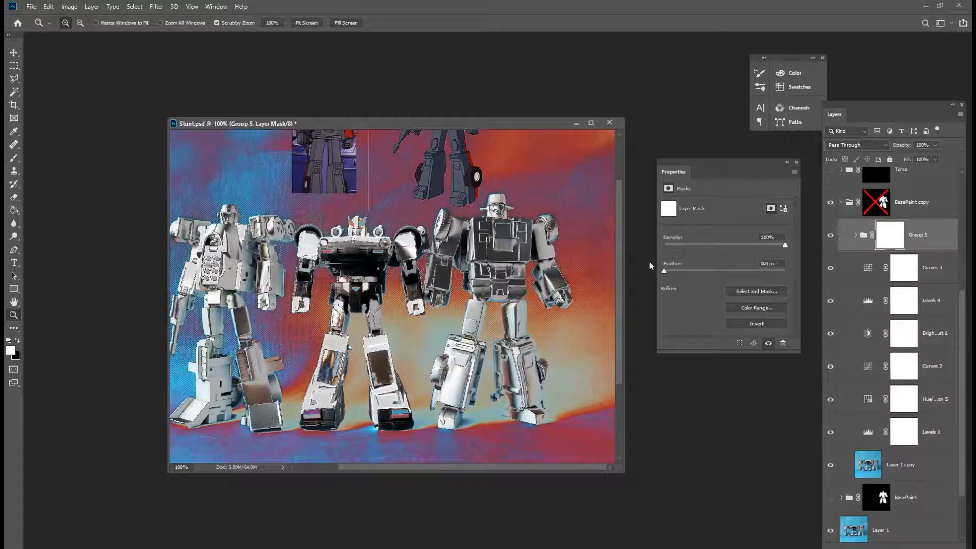
# Apply the merged image to the Group 5 mask with Apply Image and view the mask on its own.
pyautogui.click(69, 6)
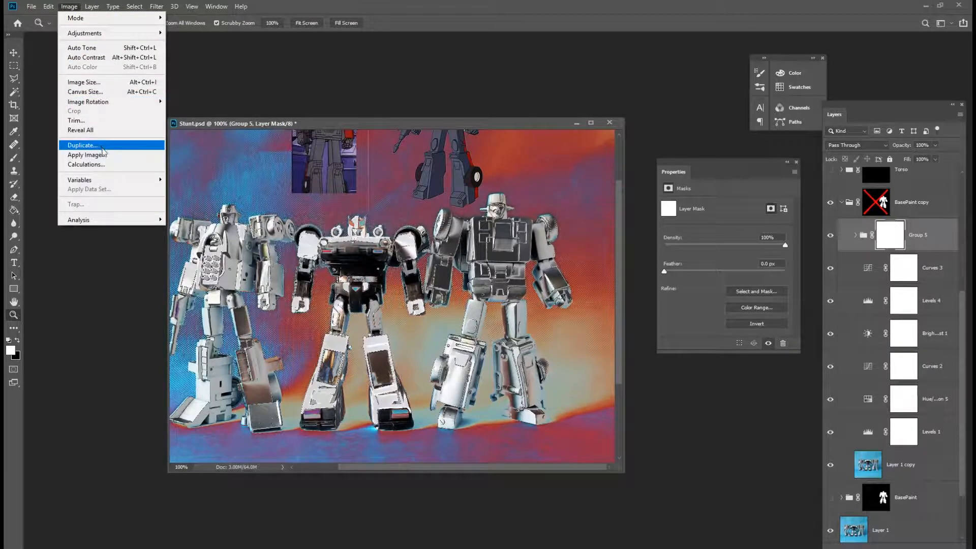
pyautogui.click(85, 155)
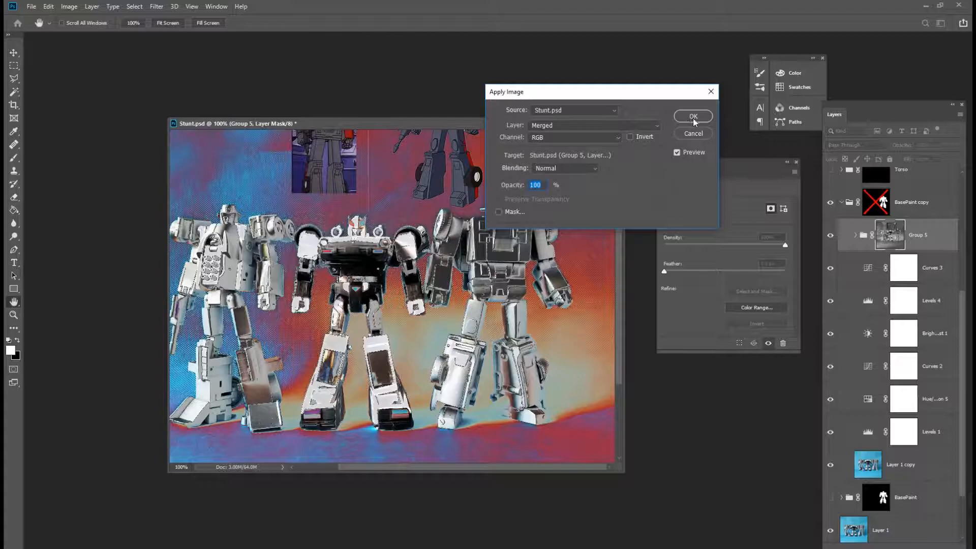
pyautogui.click(693, 117)
pyautogui.press('z')
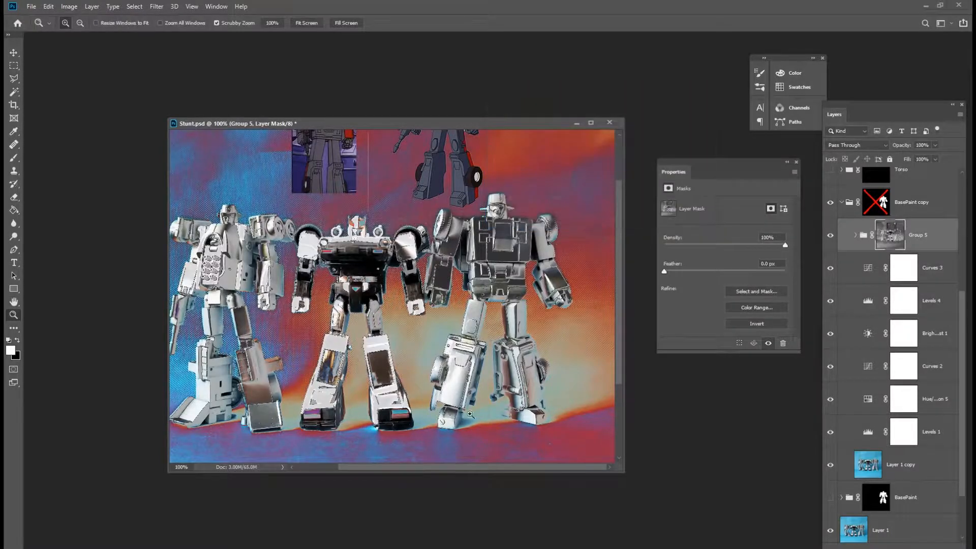
pyautogui.keyDown('alt'); pyautogui.click(899, 239); pyautogui.keyUp('alt')
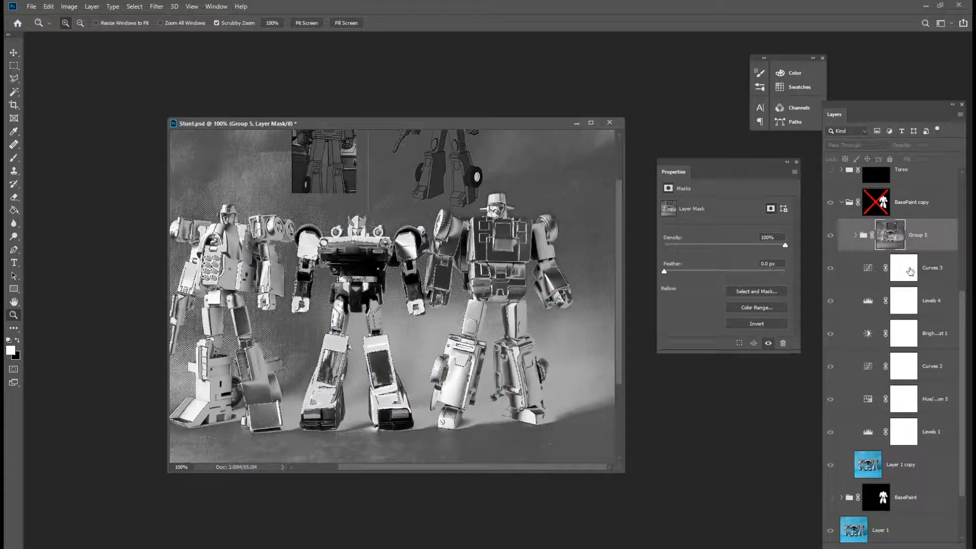
# Boost the mask's contrast with Levels, setting the white input level to 201.
pyautogui.click(70, 6)
pyautogui.moveTo(102, 32)
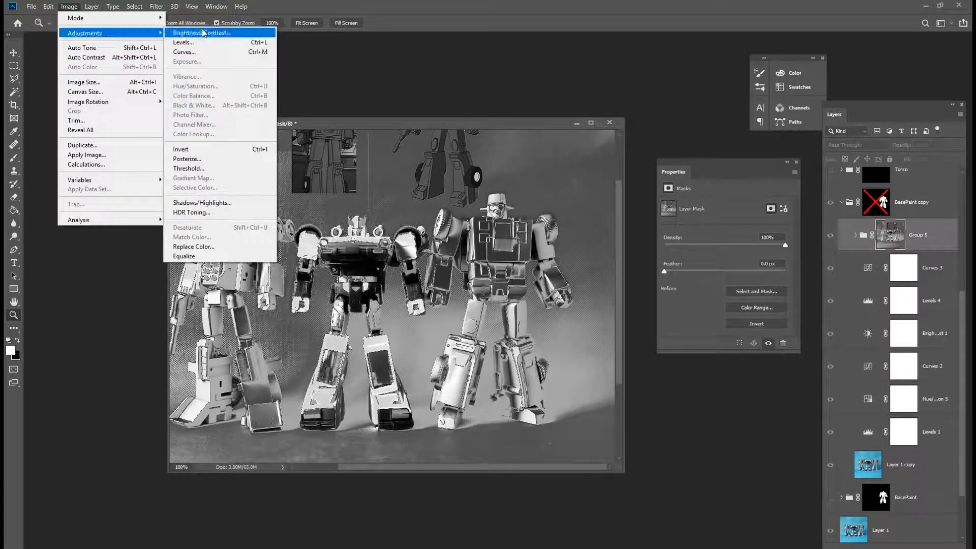
pyautogui.click(203, 42)
pyautogui.moveTo(766, 205); pyautogui.dragTo(741, 206)
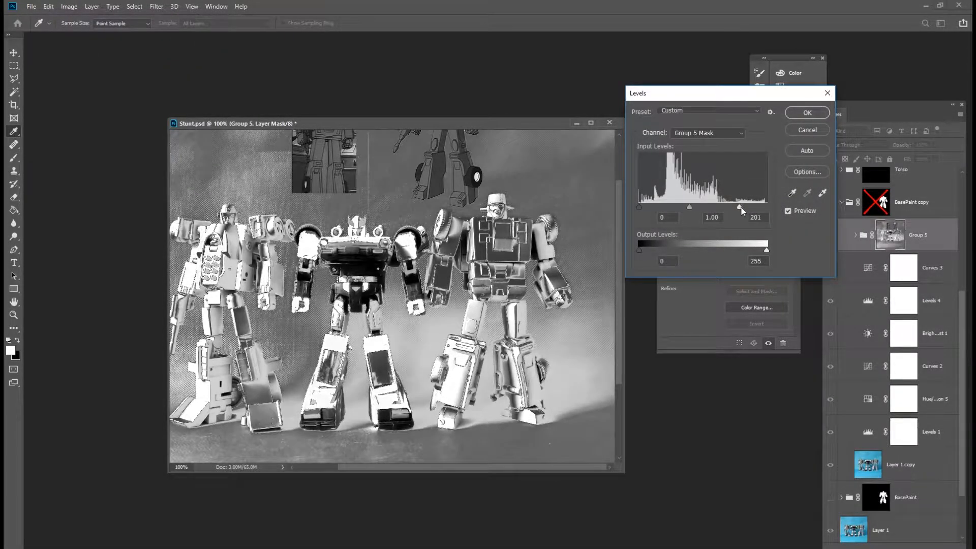
pyautogui.moveTo(651, 207); pyautogui.dragTo(649, 206)
pyautogui.click(809, 113)
# Re-enable the BasePaint copy layer mask and rename Group 5 as Highlights.
pyautogui.click(831, 239)
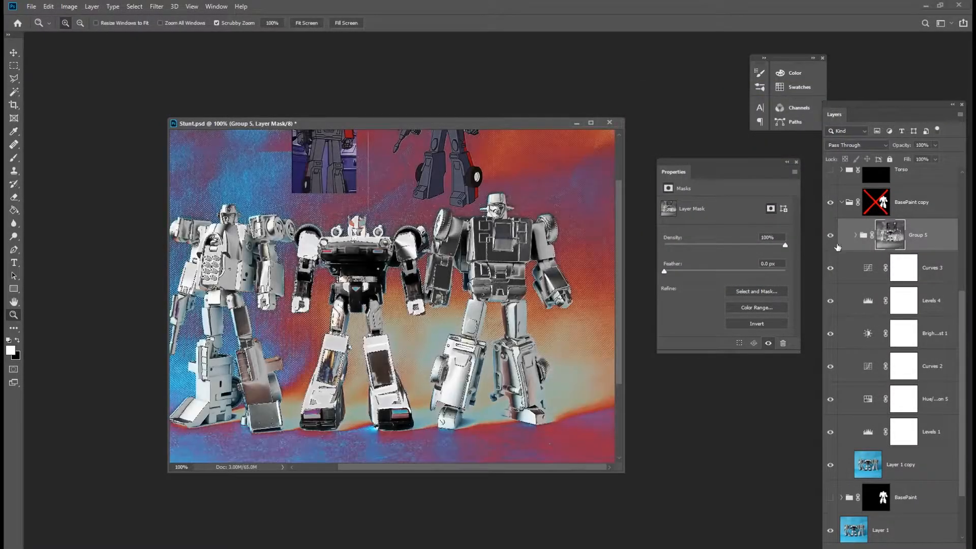
pyautogui.keyDown('shift'); pyautogui.click(876, 203); pyautogui.keyUp('shift')
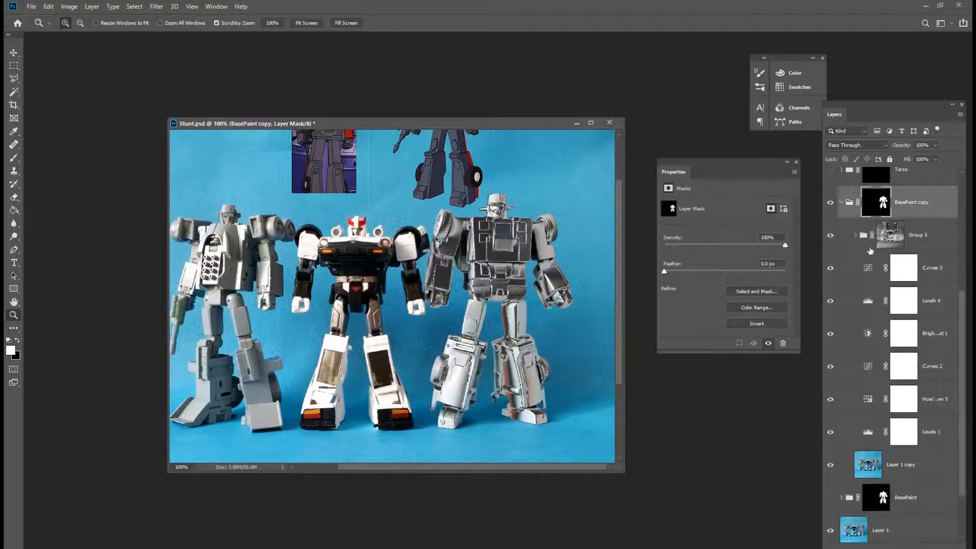
pyautogui.doubleClick(918, 235)
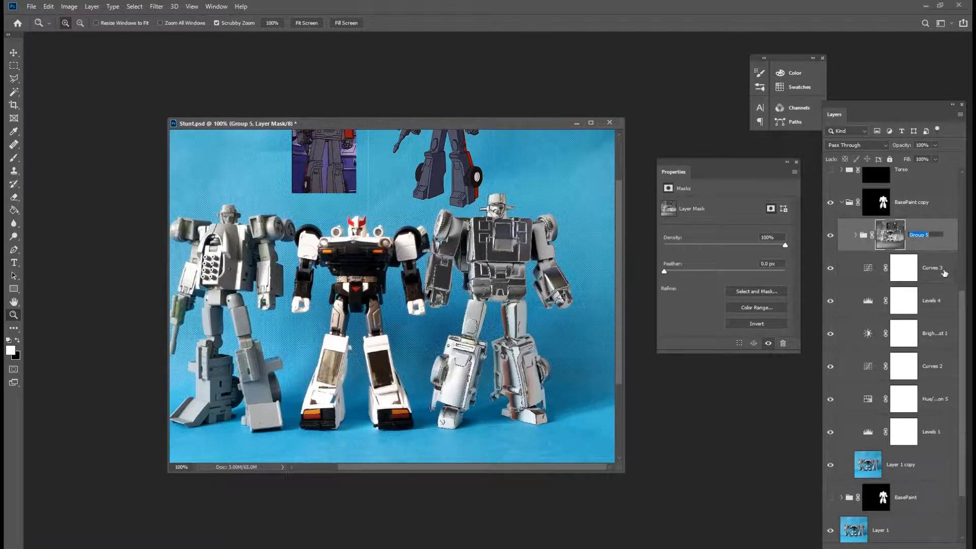
pyautogui.write('Highlights')
pyautogui.press('Return')
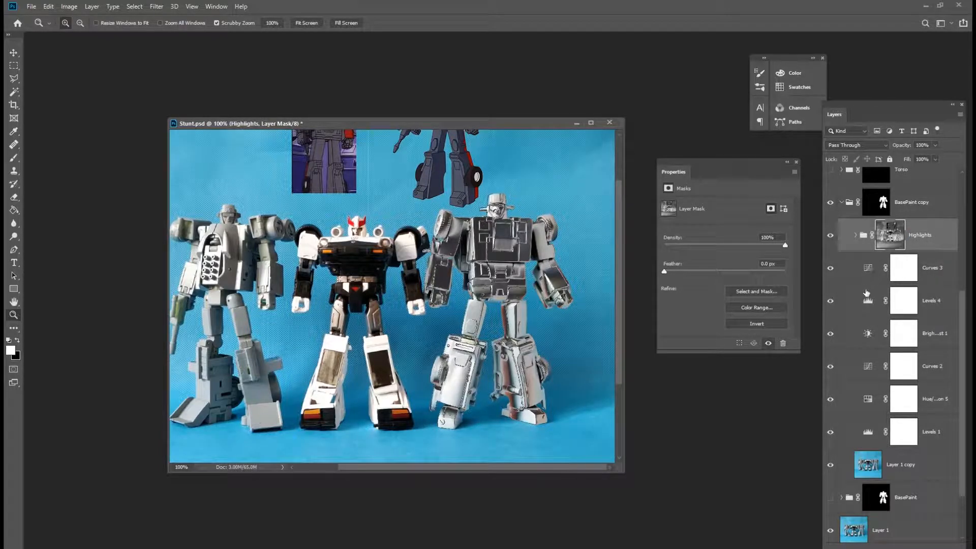
# Add a new layer at the top of the Highlights group and fill it with the foreground colour.
pyautogui.click(854, 236)
pyautogui.click(865, 277)
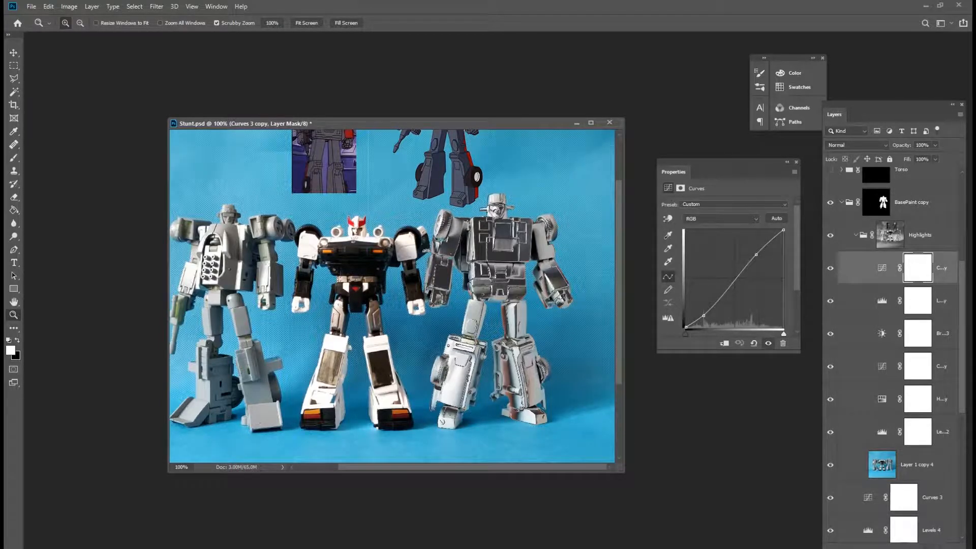
pyautogui.hotkey('ctrl', 'shift', 'alt', 'n')
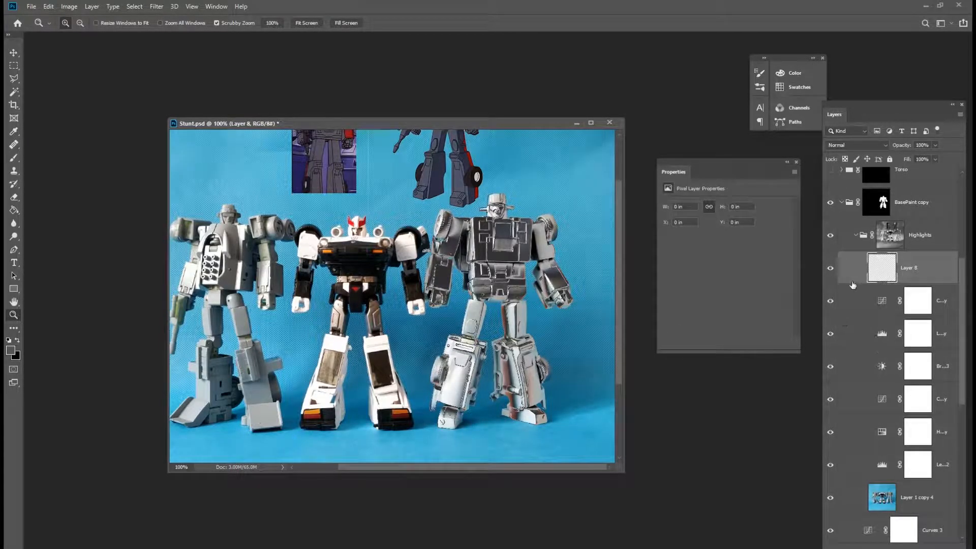
pyautogui.press('g')
pyautogui.click(500, 293)
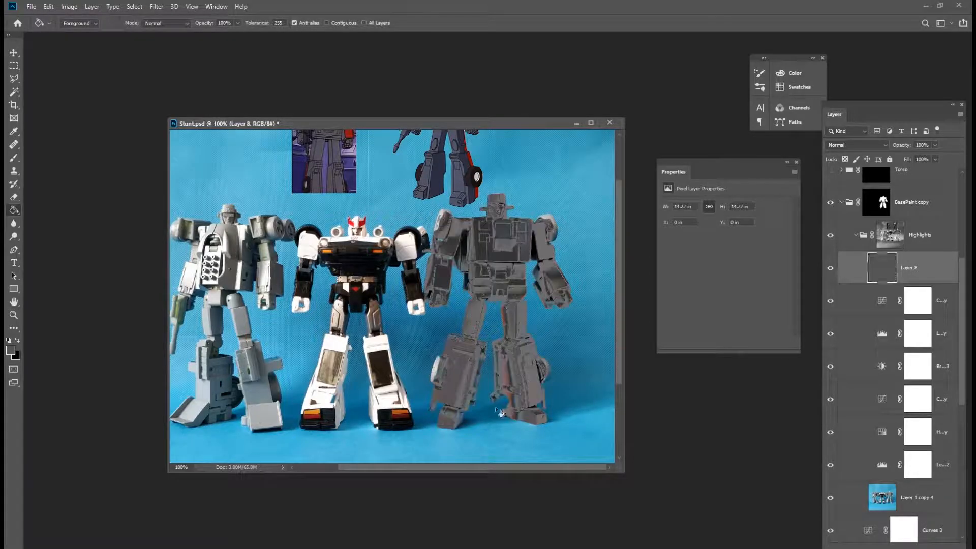
# Set the filled layer's fill opacity to 0% and add a Color Burn colour overlay sampled from the blue background, 45abc4.
pyautogui.doubleClick(931, 280)
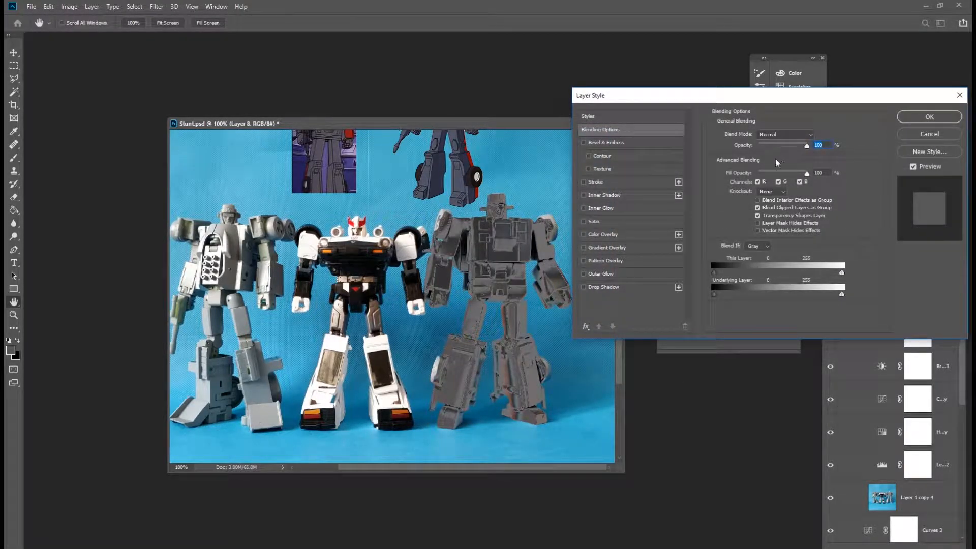
pyautogui.moveTo(766, 173); pyautogui.dragTo(757, 174)
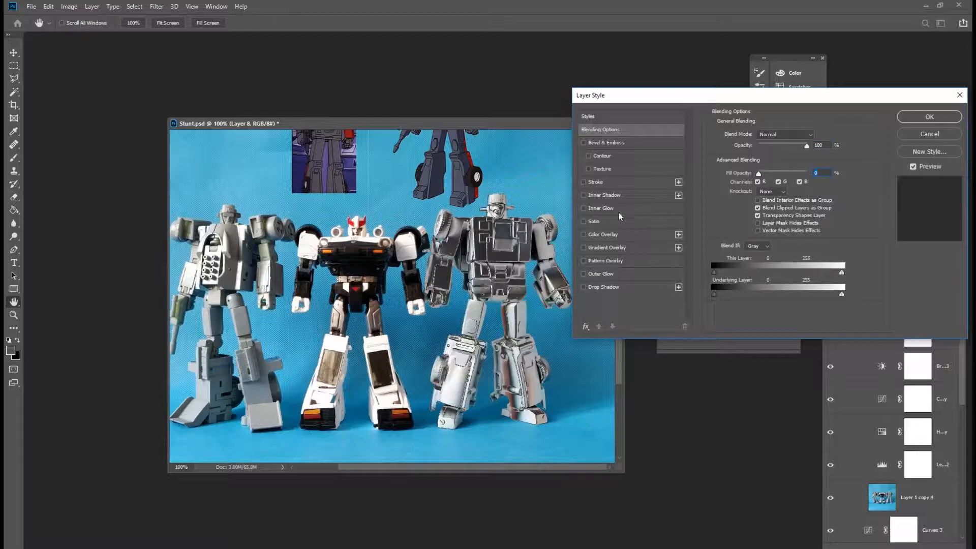
pyautogui.click(626, 235)
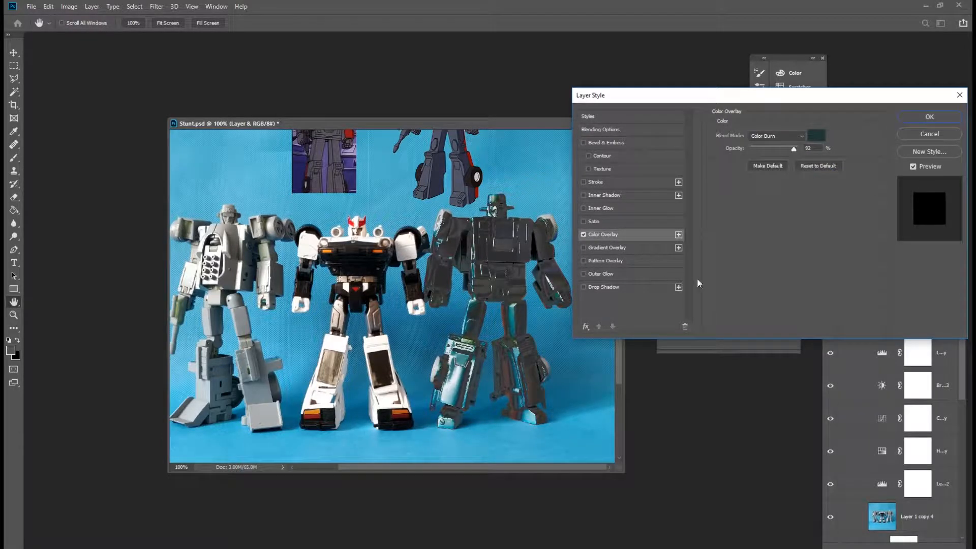
pyautogui.click(814, 137)
pyautogui.click(549, 151)
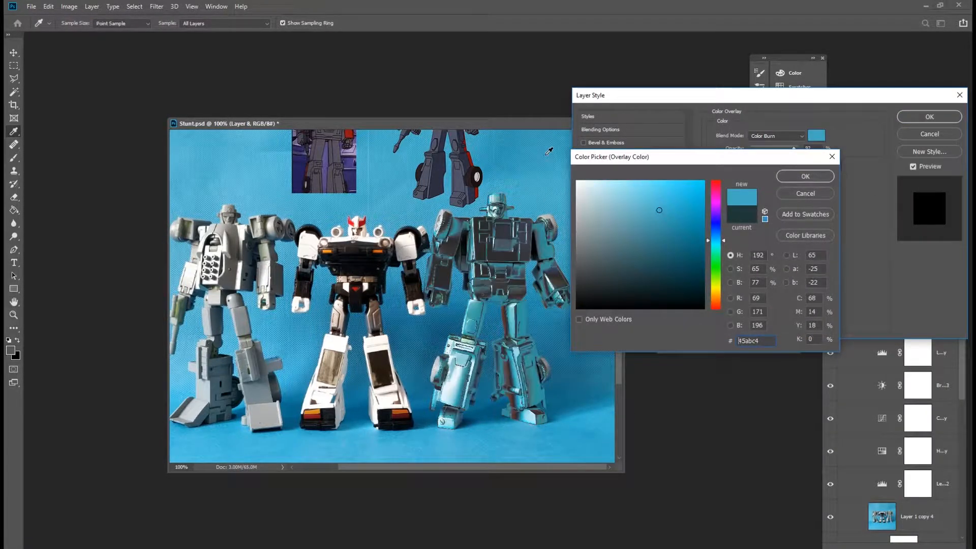
pyautogui.click(795, 181)
pyautogui.moveTo(795, 150); pyautogui.dragTo(783, 147)
pyautogui.click(927, 116)
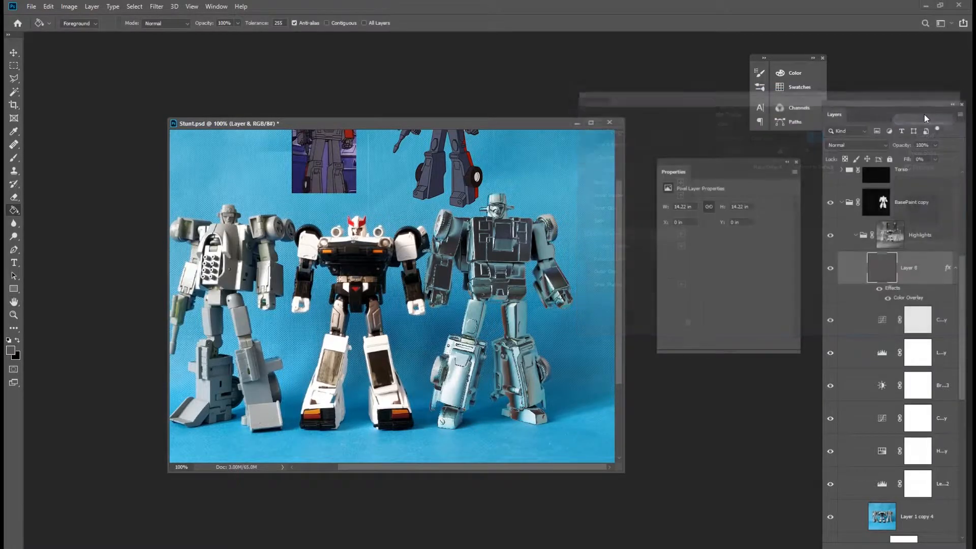
# Hide the Highlights group and reshape the Curves 2 curve into three peaks.
pyautogui.click(856, 234)
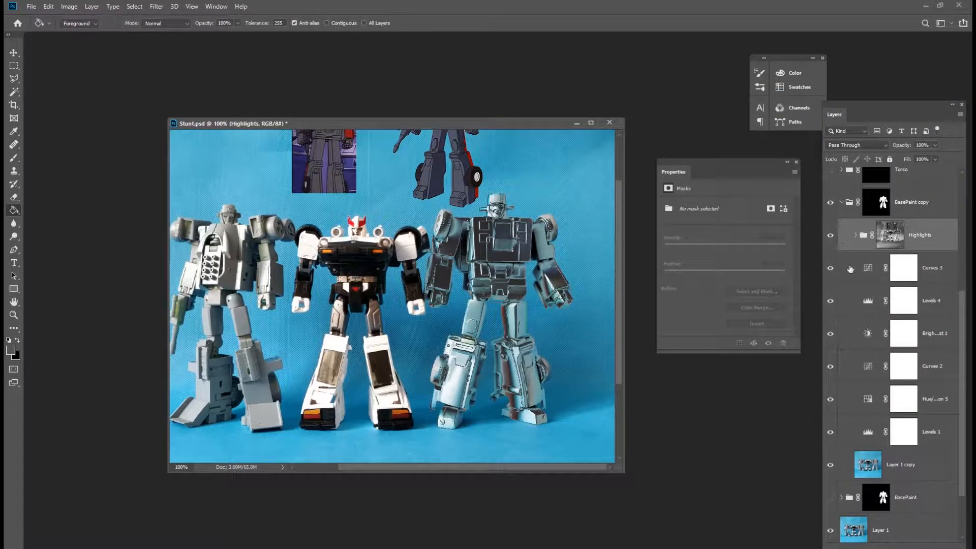
pyautogui.click(830, 234)
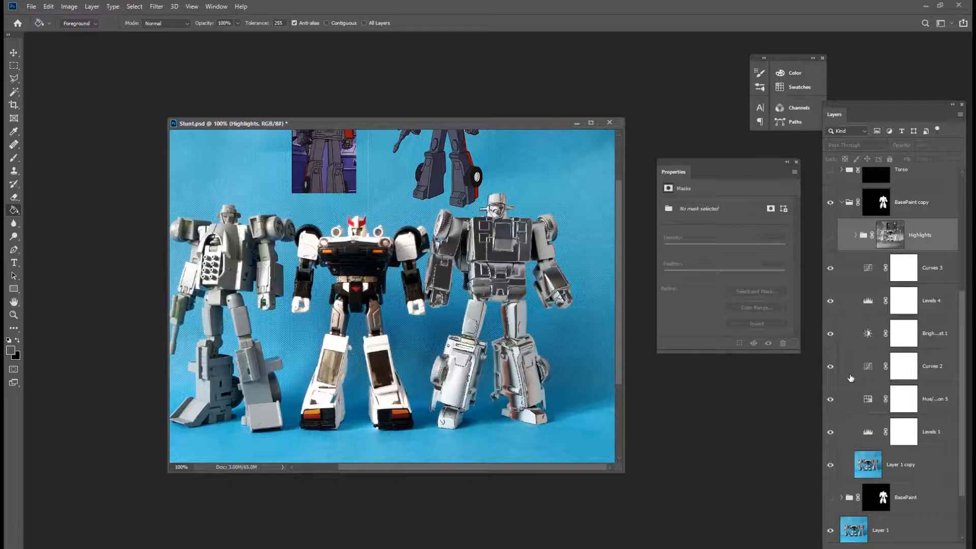
pyautogui.click(868, 366)
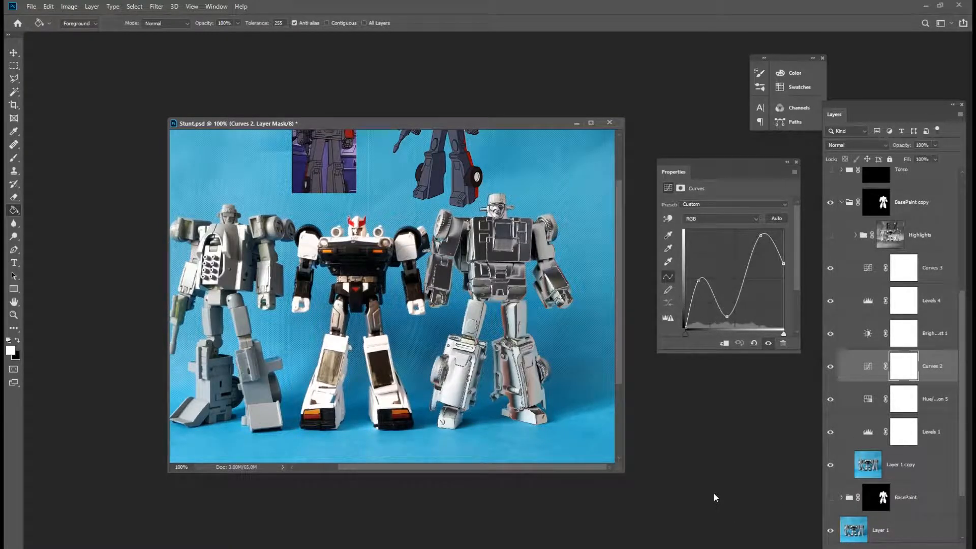
pyautogui.moveTo(727, 318); pyautogui.dragTo(767, 236)
pyautogui.moveTo(698, 281); pyautogui.dragTo(699, 275)
pyautogui.moveTo(723, 320); pyautogui.dragTo(717, 319)
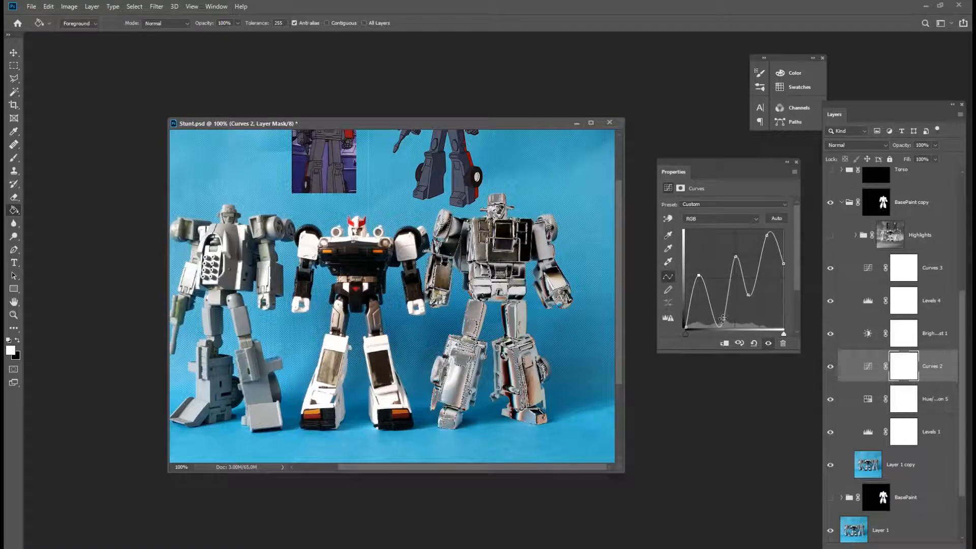
pyautogui.moveTo(735, 257); pyautogui.dragTo(696, 295)
pyautogui.moveTo(735, 260); pyautogui.dragTo(723, 279)
# Hide the Curves 3 and Levels 4 layers and set the Levels 1 midtone value to 0.96.
pyautogui.click(874, 430)
pyautogui.moveTo(830, 270); pyautogui.dragTo(830, 301)
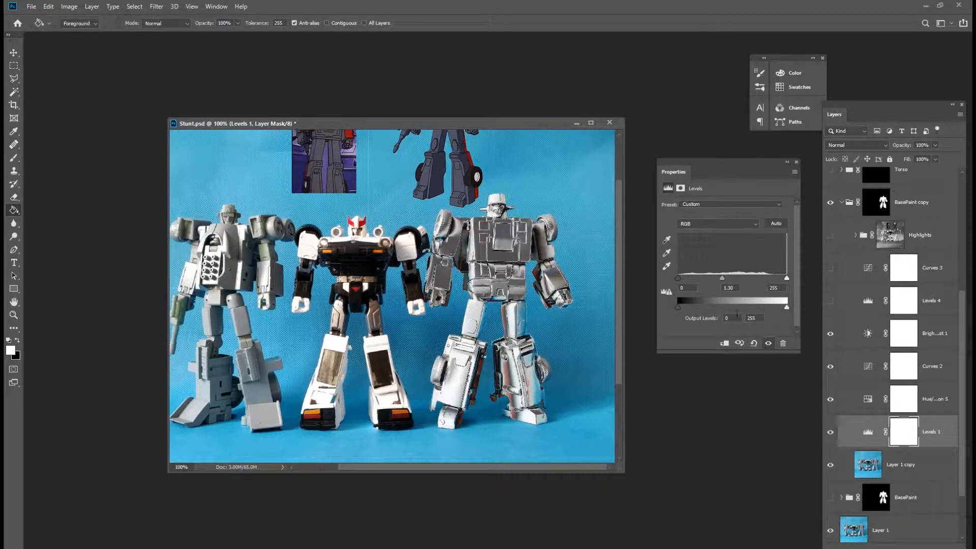
pyautogui.moveTo(721, 277); pyautogui.dragTo(734, 279)
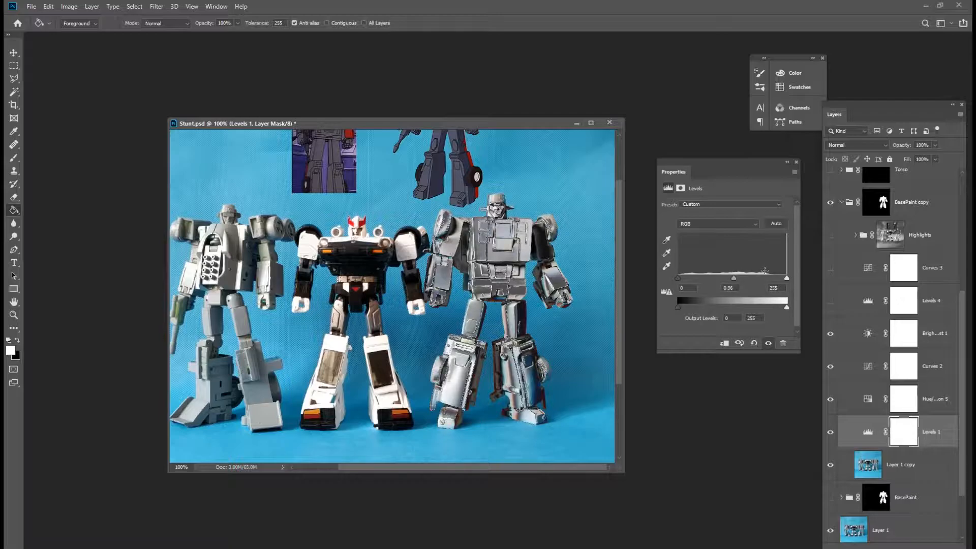
# Show the Curves 3 layer and disable the layer mask on the BasePaint copy group.
pyautogui.click(830, 269)
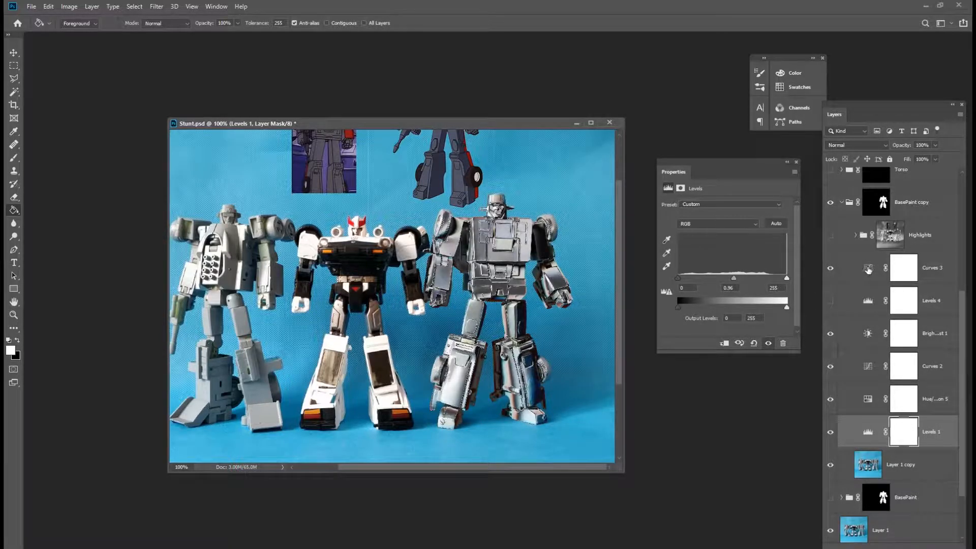
pyautogui.click(934, 277)
pyautogui.click(881, 203)
pyautogui.rightClick(882, 203)
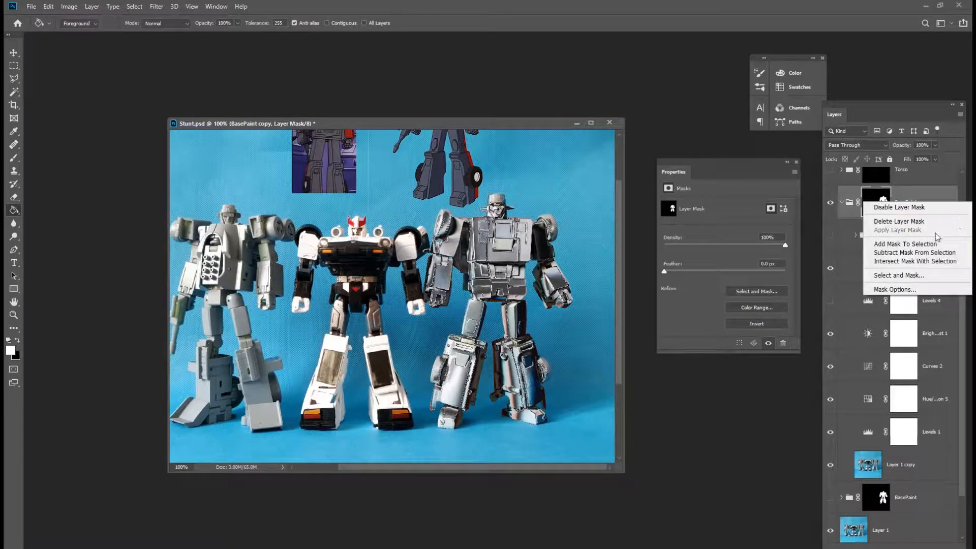
pyautogui.click(944, 210)
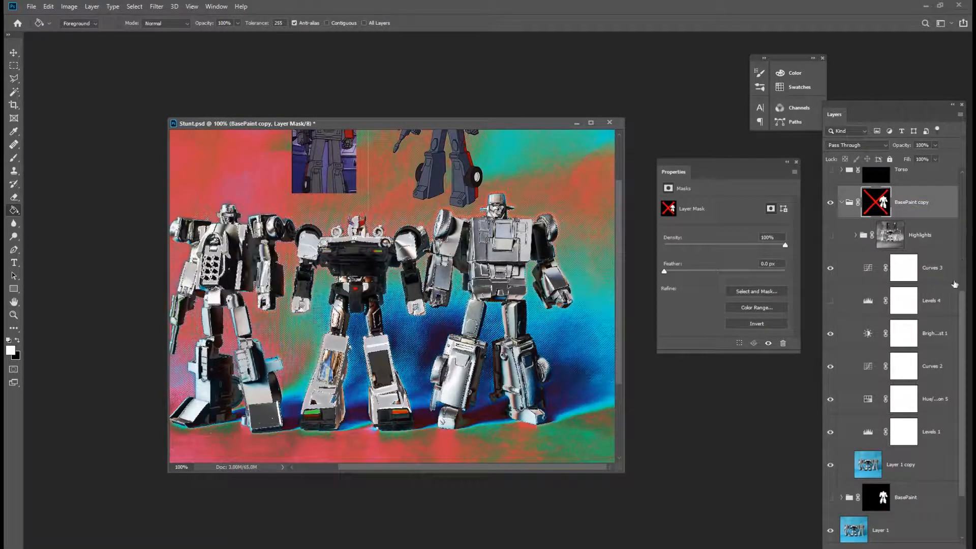
pyautogui.click(939, 283)
pyautogui.doubleClick(925, 463)
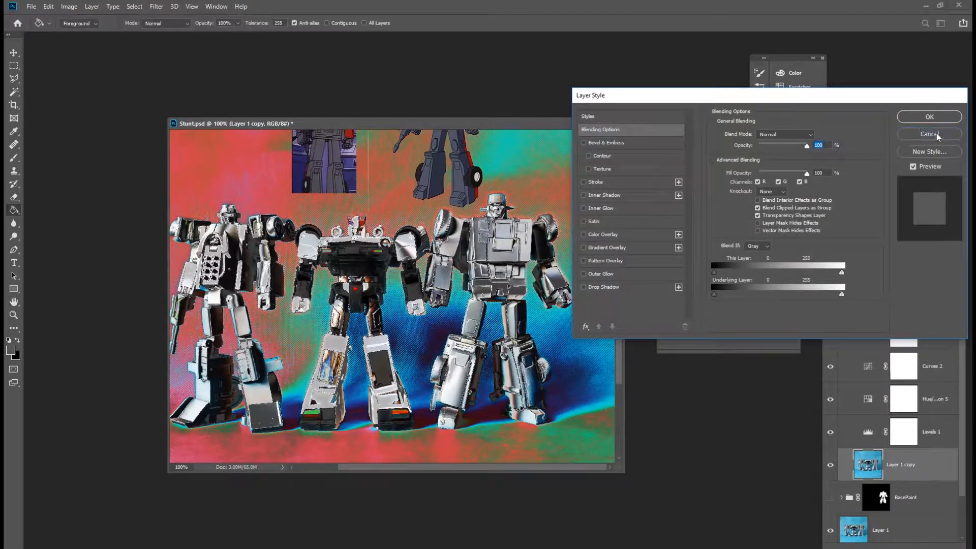
pyautogui.click(929, 117)
pyautogui.moveTo(921, 465); pyautogui.dragTo(932, 503)
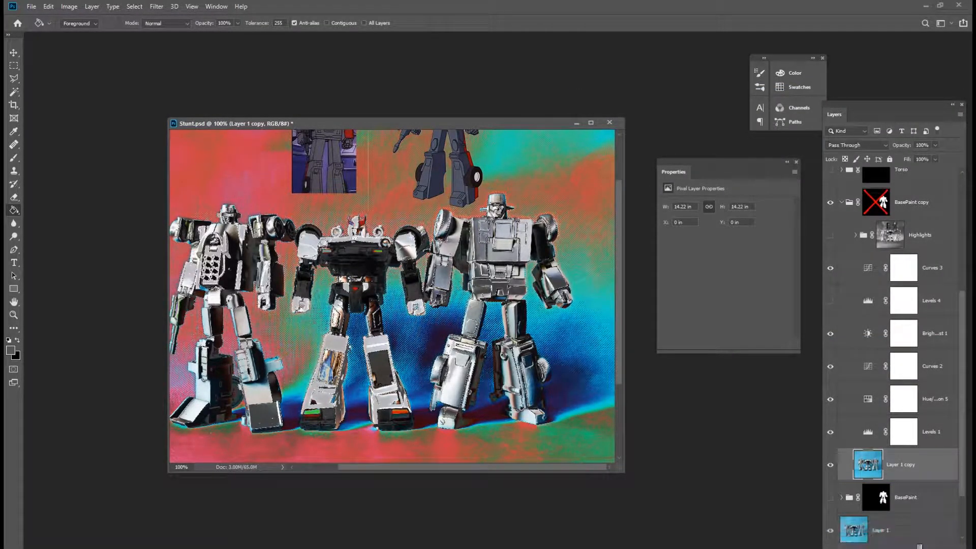
pyautogui.hotkey('ctrl', 'g')
pyautogui.hotkey('ctrl', 'z')
# Group the adjustment layers from Curves 3 down to Levels 1 into a single new group.
pyautogui.click(944, 283)
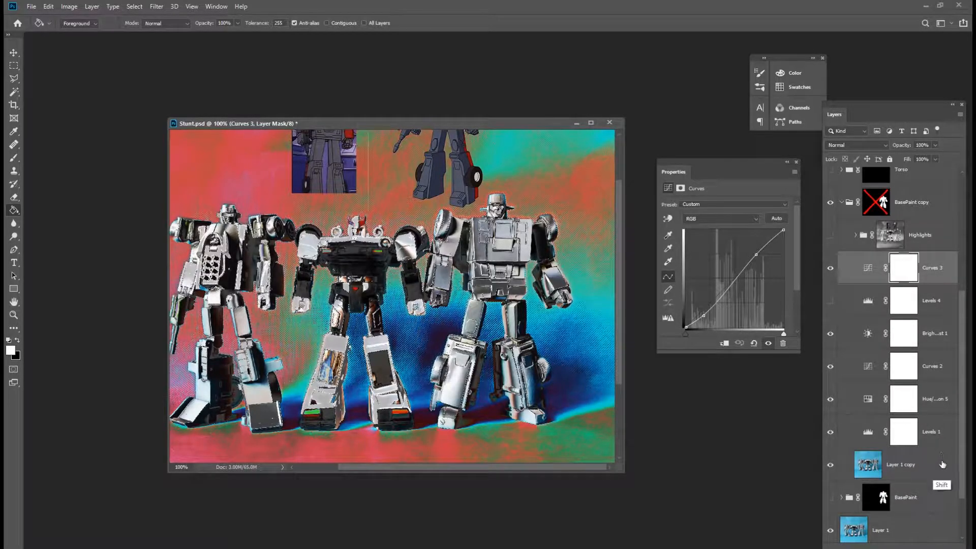
pyautogui.keyDown('shift'); pyautogui.click(930, 470); pyautogui.keyUp('shift')
pyautogui.moveTo(930, 471); pyautogui.dragTo(922, 548)
pyautogui.hotkey('ctrl', 'g')
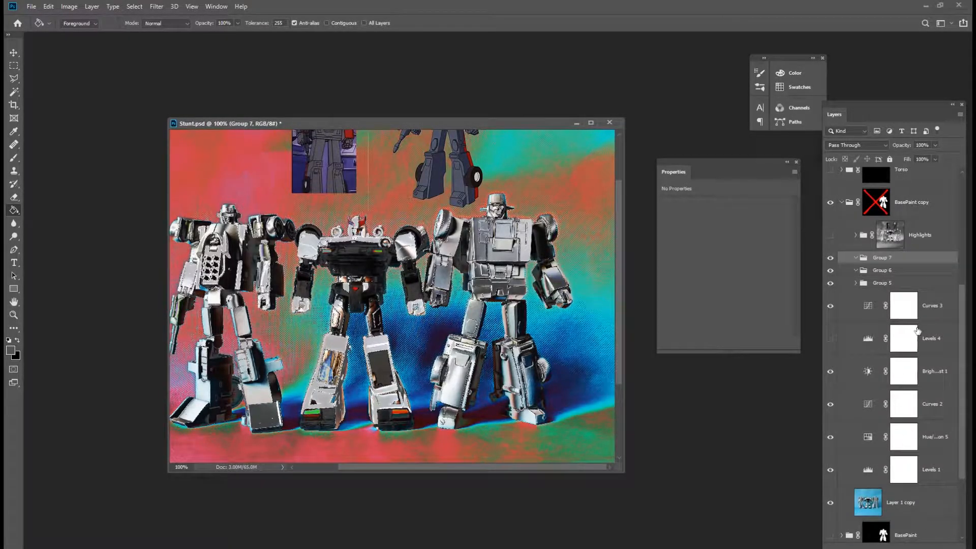
pyautogui.hotkey('ctrl', 'z')
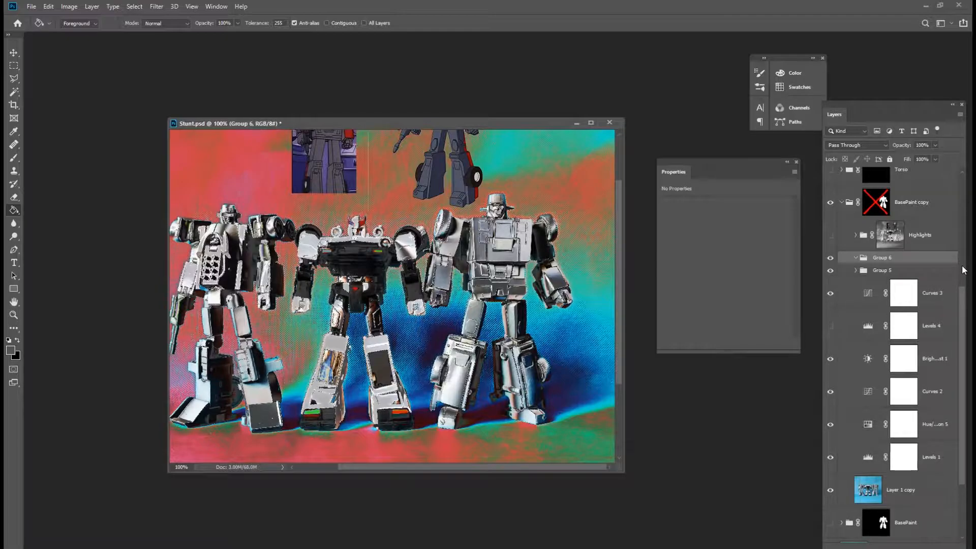
pyautogui.hotkey('ctrl', 'z')
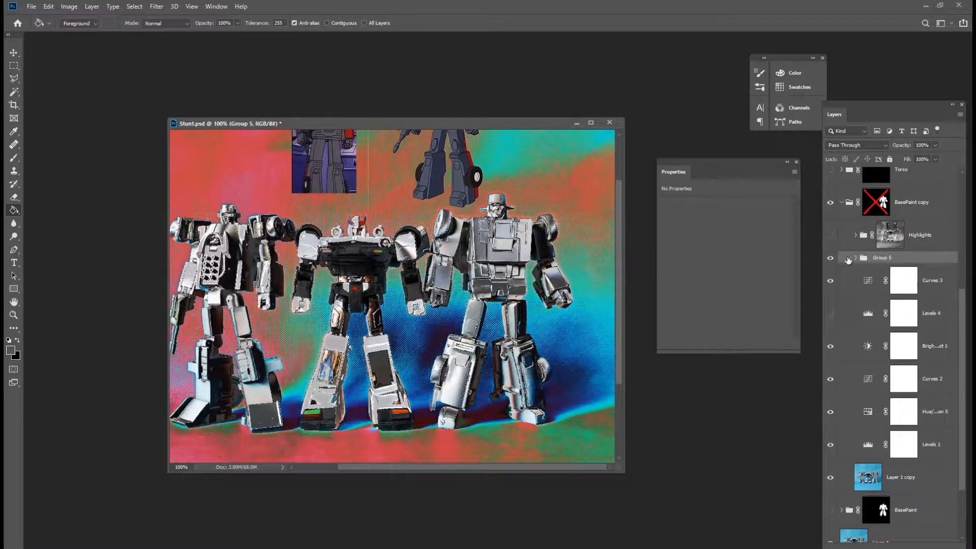
# Hide every adjustment layer inside Group 5 while keeping the group itself visible.
pyautogui.click(830, 259)
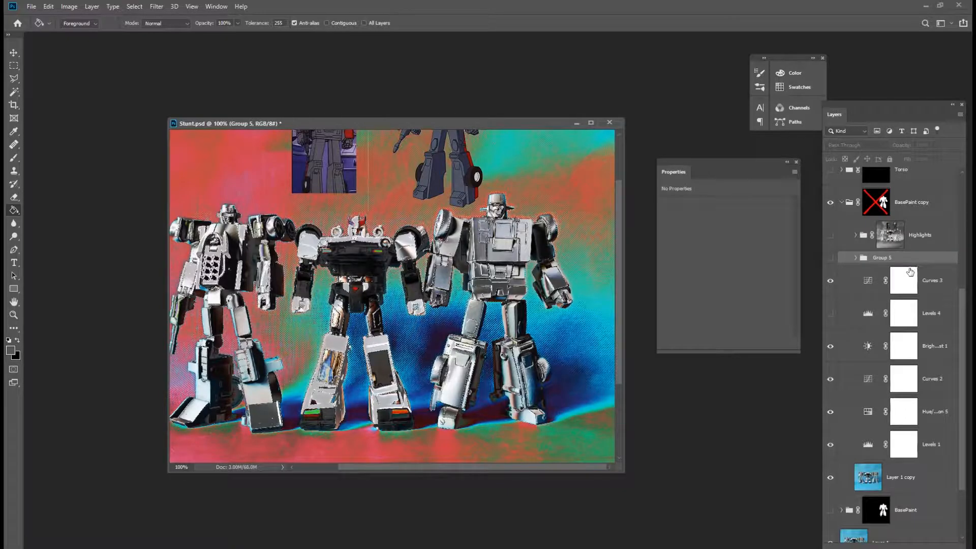
pyautogui.moveTo(830, 282); pyautogui.dragTo(832, 447)
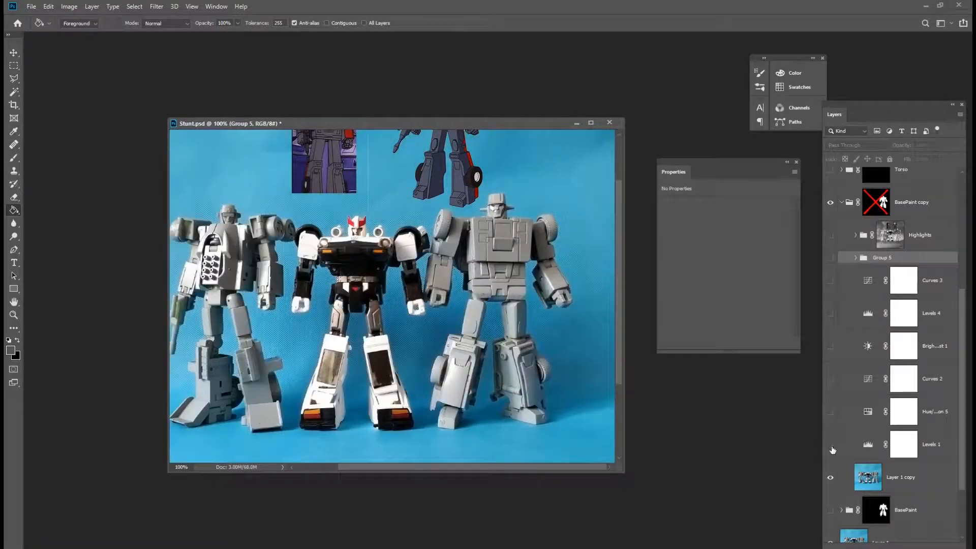
pyautogui.click(835, 259)
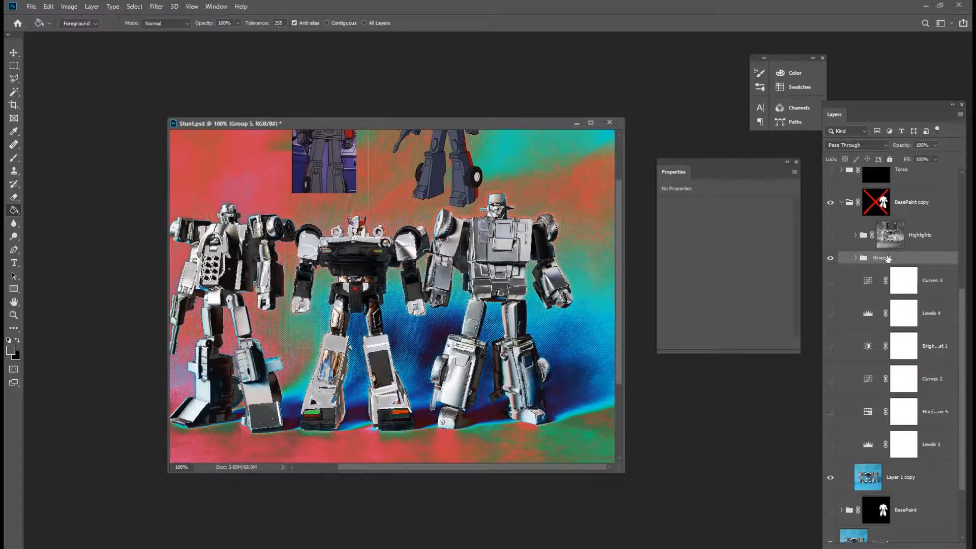
# Add a layer mask to Group 5 and fill it with the merged image using Apply Image.
pyautogui.click(881, 546)
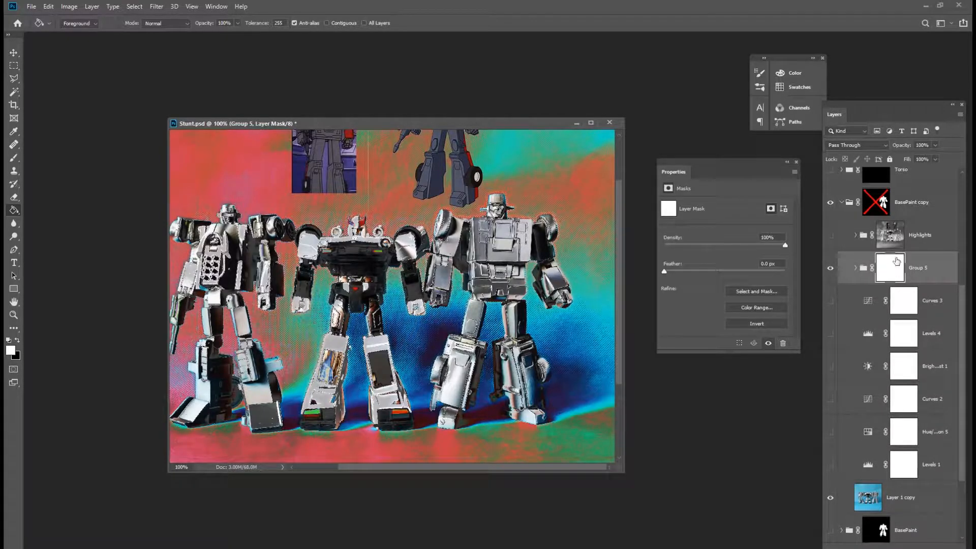
pyautogui.click(69, 6)
pyautogui.click(116, 160)
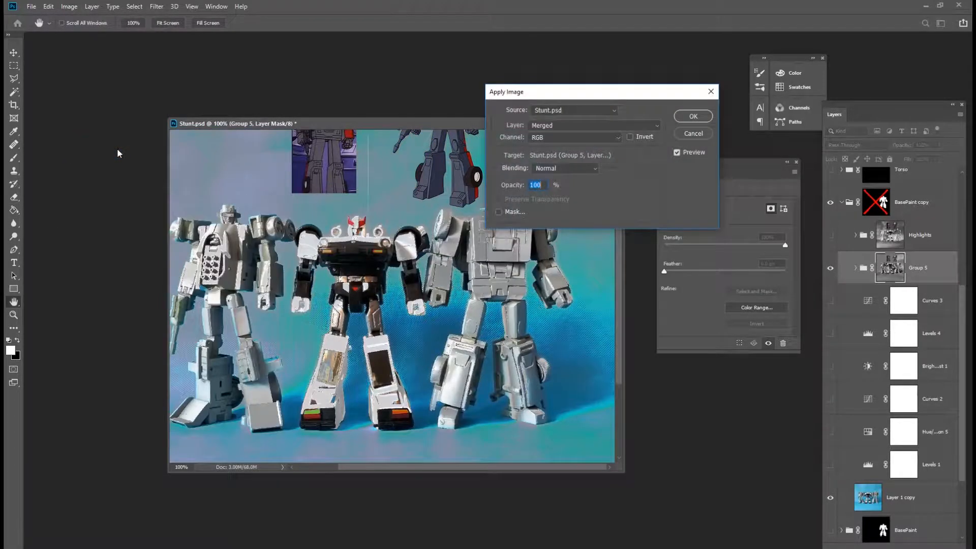
pyautogui.click(699, 117)
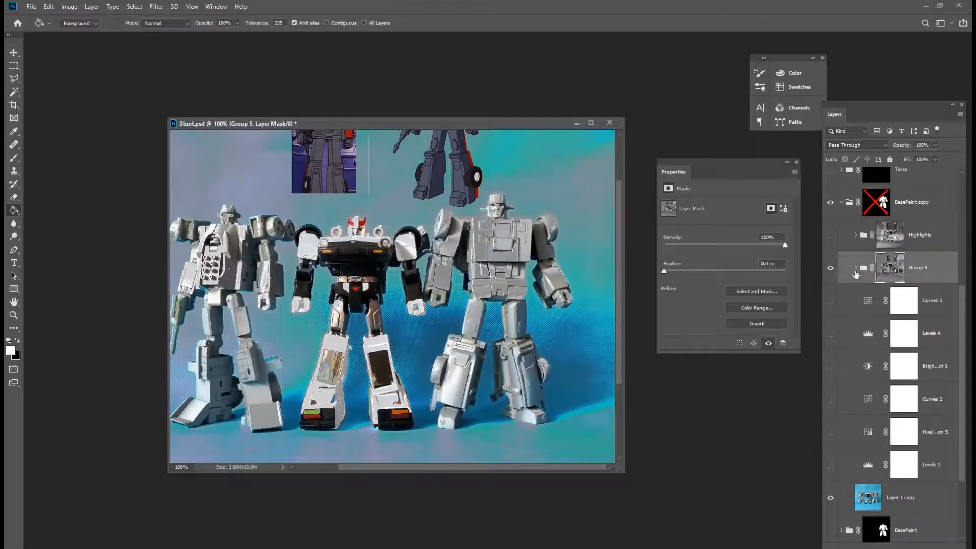
# Re-enable the BasePaint copy mask and apply Levels to Group 5's mask with the white input at 212.
pyautogui.keyDown('shift'); pyautogui.click(880, 209); pyautogui.keyUp('shift')
pyautogui.keyDown('alt'); pyautogui.click(892, 273); pyautogui.keyUp('alt')
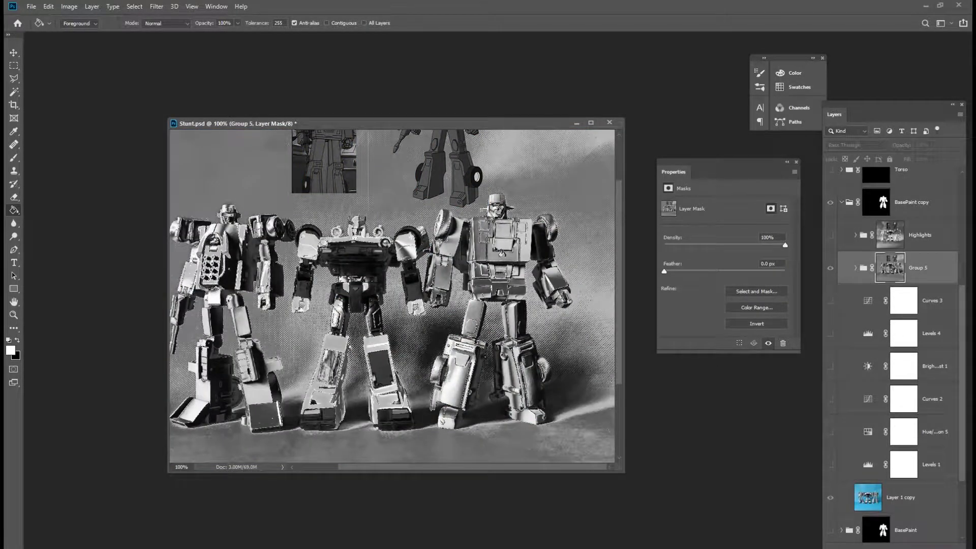
pyautogui.click(64, 7)
pyautogui.moveTo(82, 27)
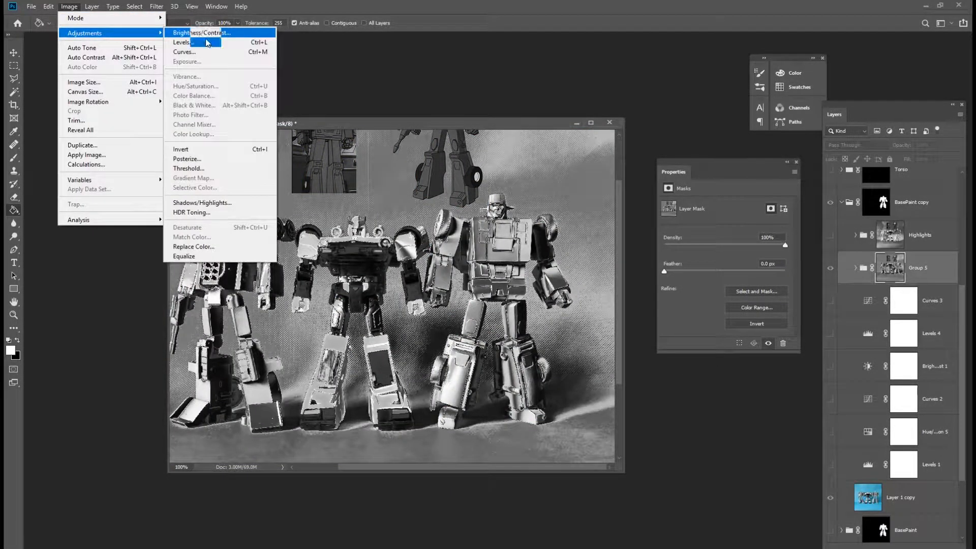
pyautogui.click(206, 42)
pyautogui.moveTo(764, 208); pyautogui.dragTo(745, 207)
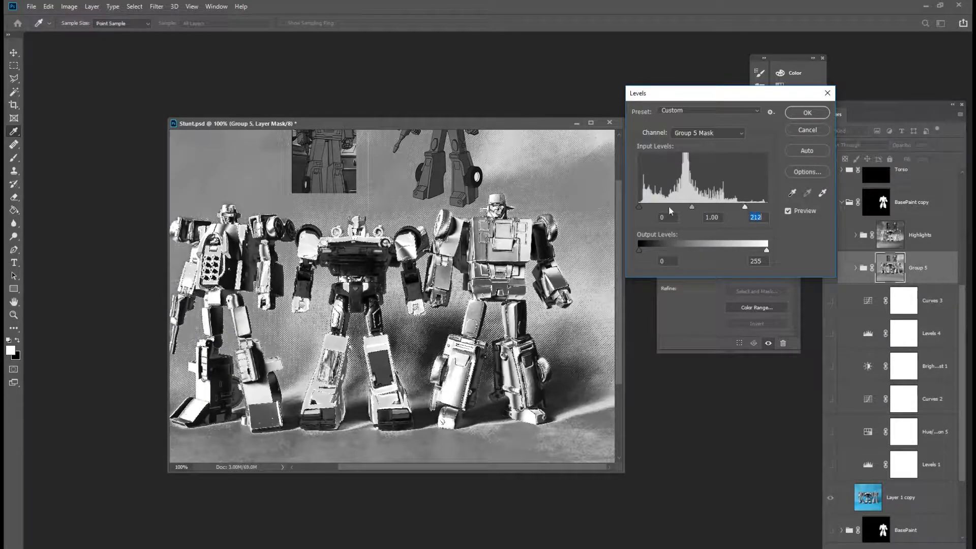
pyautogui.click(805, 113)
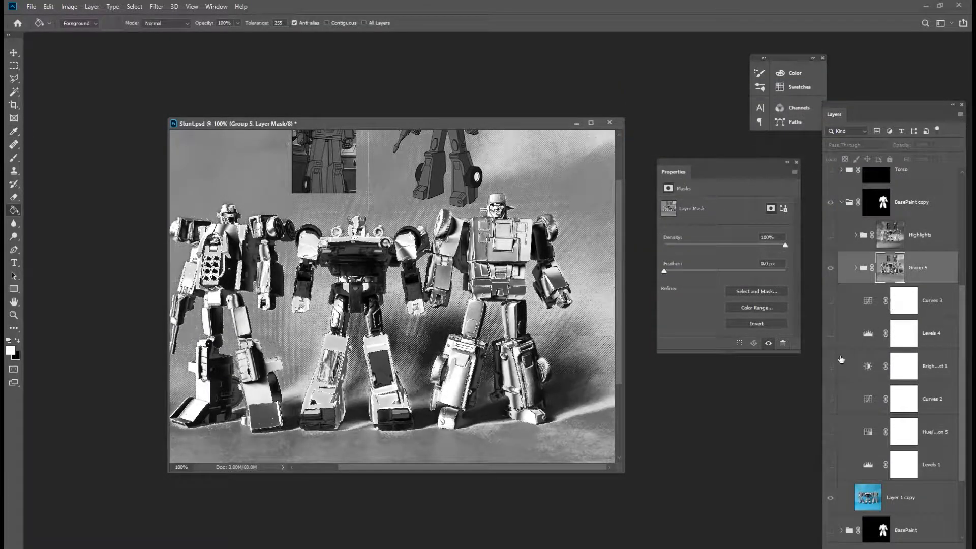
# Rename Group 5 to Shadows.
pyautogui.click(829, 276)
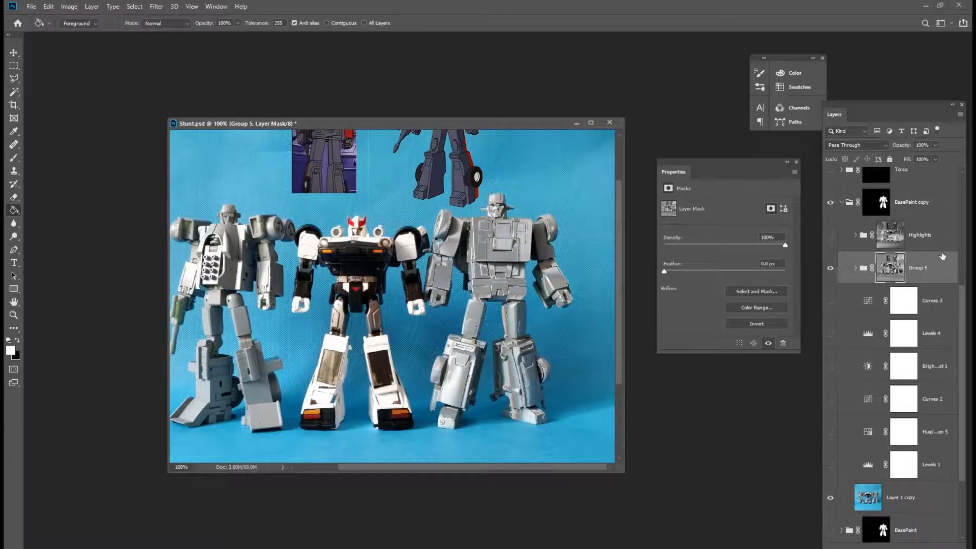
pyautogui.doubleClick(919, 267)
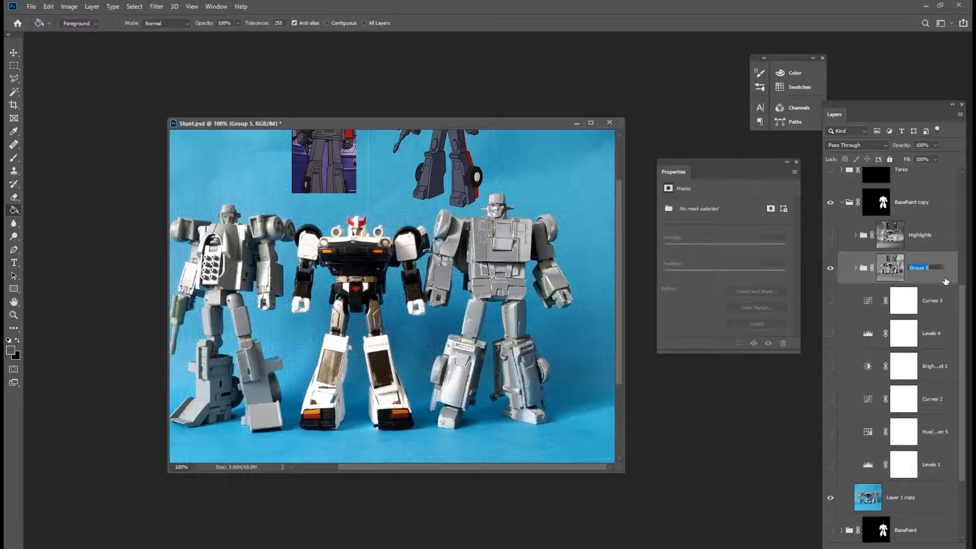
pyautogui.write('Shadows')
pyautogui.press('Return')
# Invert the Shadows group's layer mask.
pyautogui.keyDown('alt'); pyautogui.click(890, 270); pyautogui.keyUp('alt')
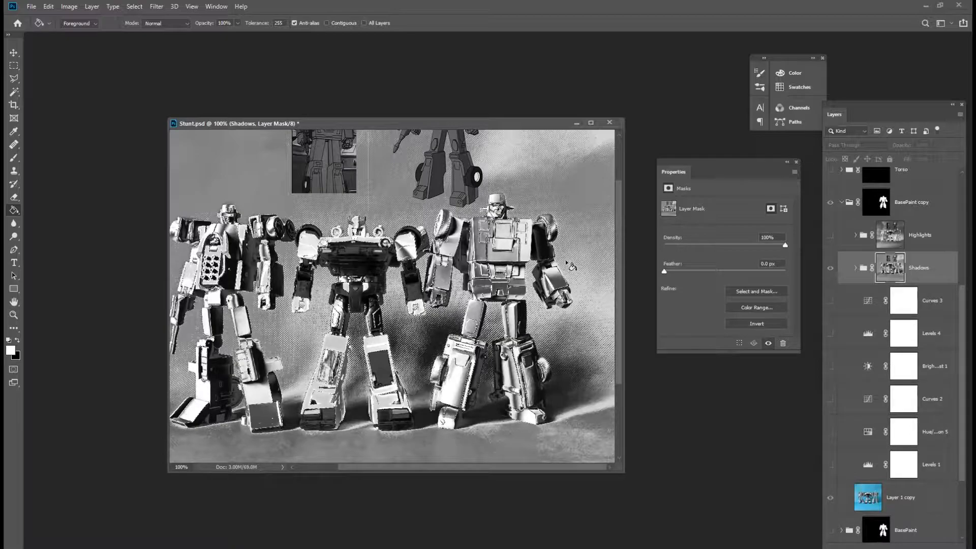
pyautogui.press('ctrl')
pyautogui.hotkey('ctrl', 'i')
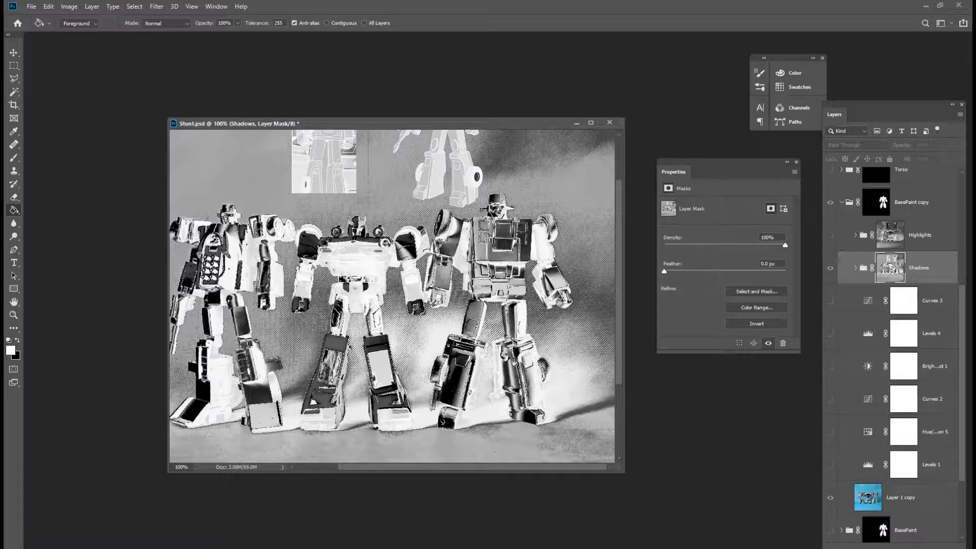
# Add a new layer at the top of the Shadows group and fill it with the foreground colour.
pyautogui.click(844, 277)
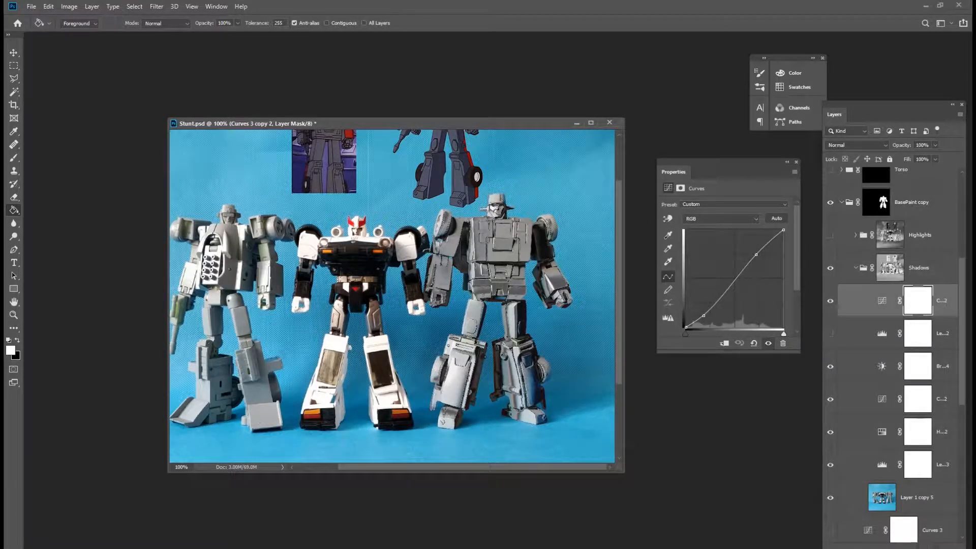
pyautogui.hotkey('ctrl', 'shift', 'alt', 'n')
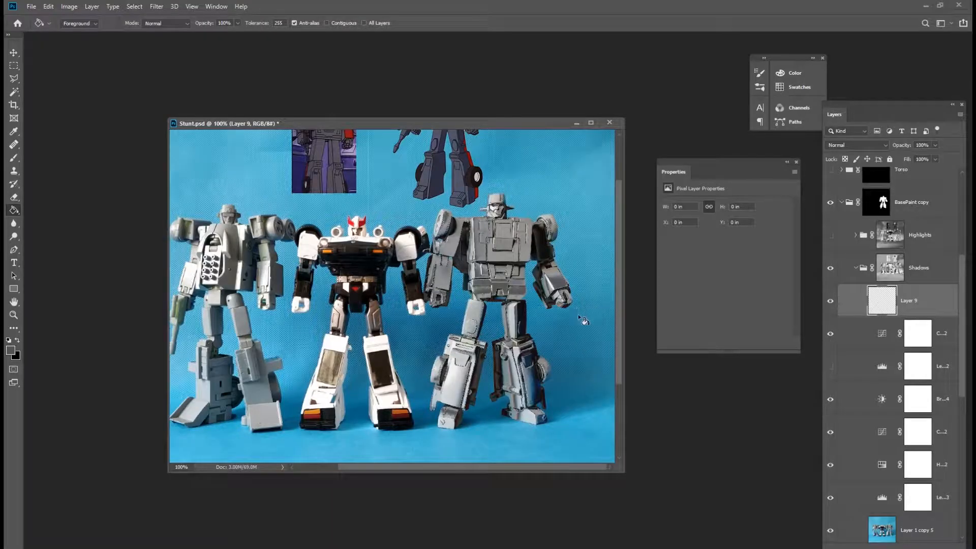
pyautogui.click(584, 319)
# Set the filled layer's fill opacity to 0% and add a dark red Color Burn colour overlay at 61% opacity.
pyautogui.doubleClick(933, 310)
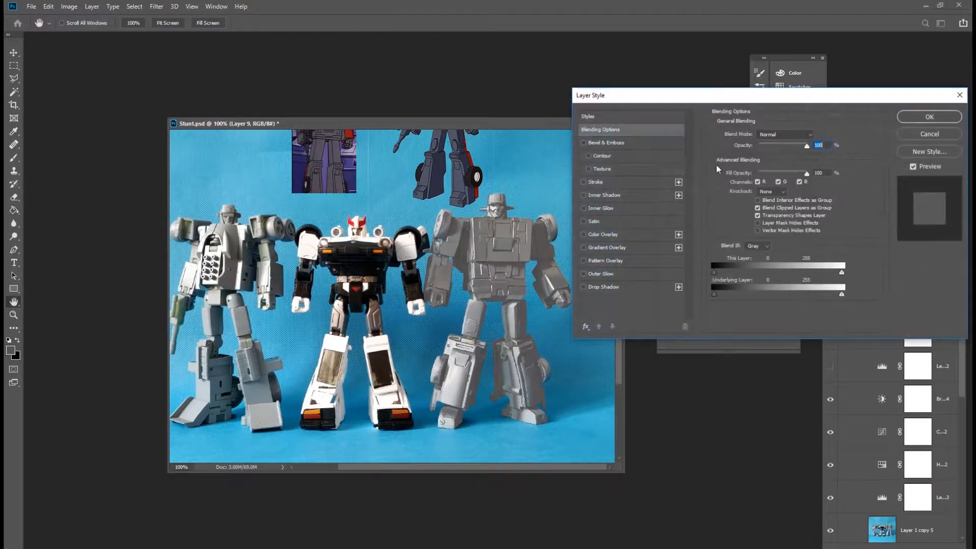
pyautogui.moveTo(762, 171); pyautogui.dragTo(754, 173)
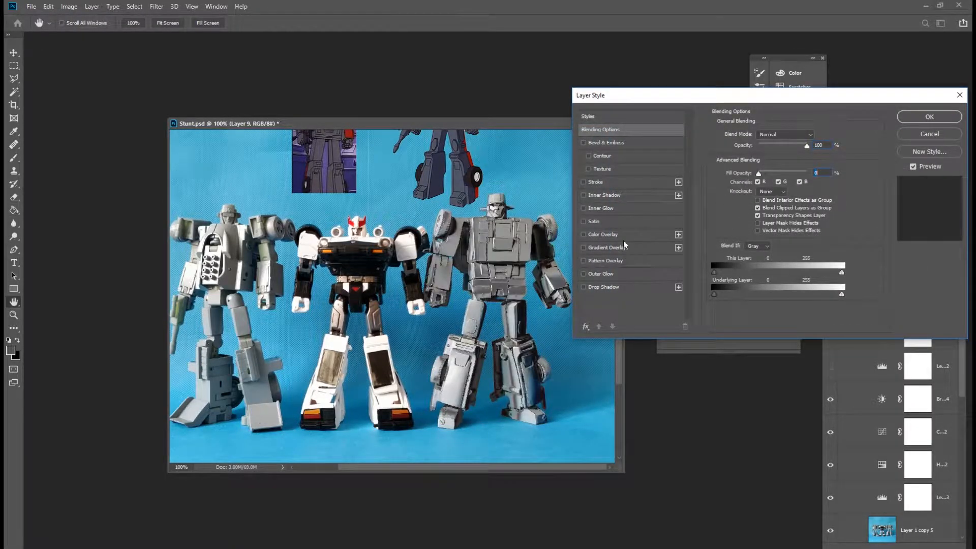
pyautogui.click(584, 234)
pyautogui.click(603, 234)
pyautogui.click(816, 135)
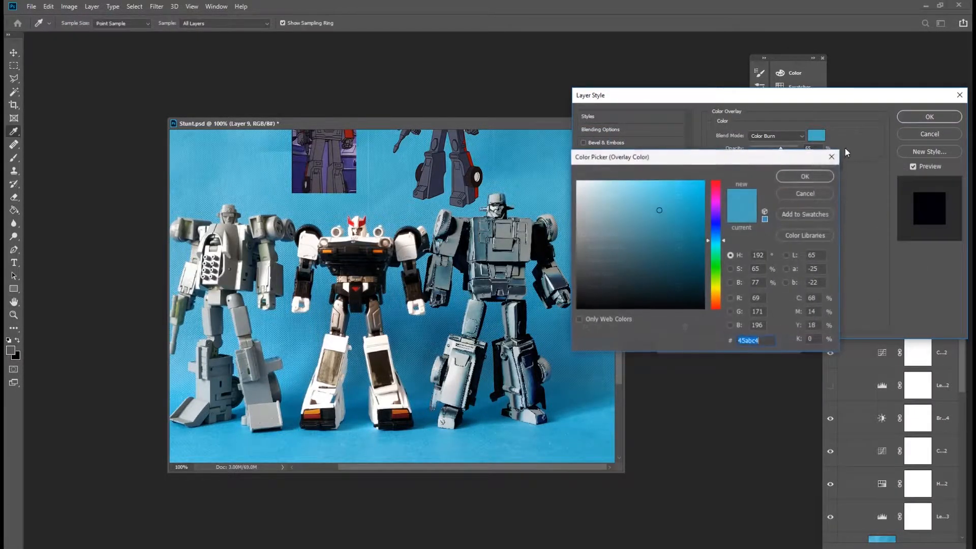
pyautogui.click(715, 182)
pyautogui.click(683, 266)
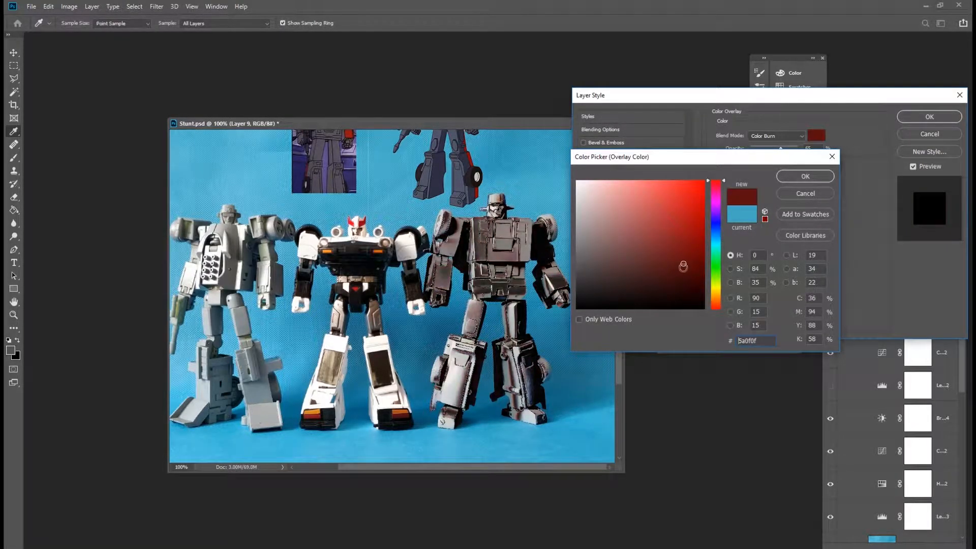
pyautogui.moveTo(681, 266)
pyautogui.mouseDown()
pyautogui.moveTo(695, 258)
pyautogui.moveTo(693, 268)
pyautogui.moveTo(682, 259)
pyautogui.mouseUp()
pyautogui.click(814, 177)
pyautogui.moveTo(779, 148)
pyautogui.mouseDown()
pyautogui.moveTo(790, 148)
pyautogui.moveTo(774, 148)
pyautogui.mouseUp()
pyautogui.click(929, 117)
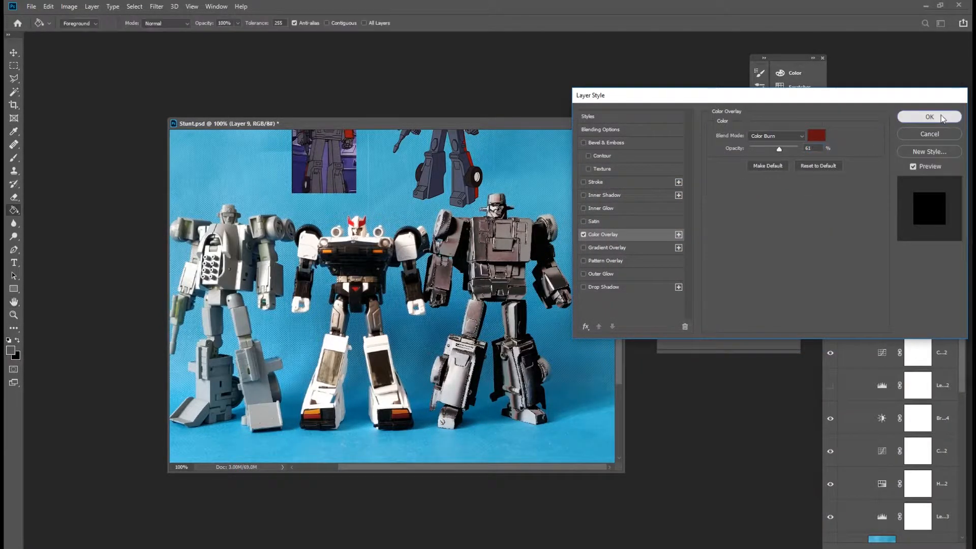
# Collapse and hide the Shadows group.
pyautogui.click(856, 269)
pyautogui.click(856, 268)
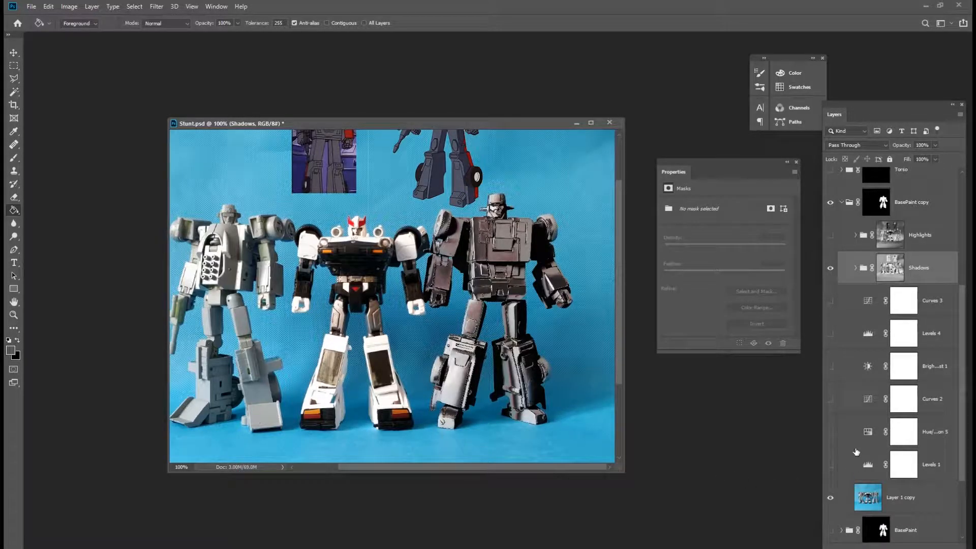
pyautogui.click(830, 268)
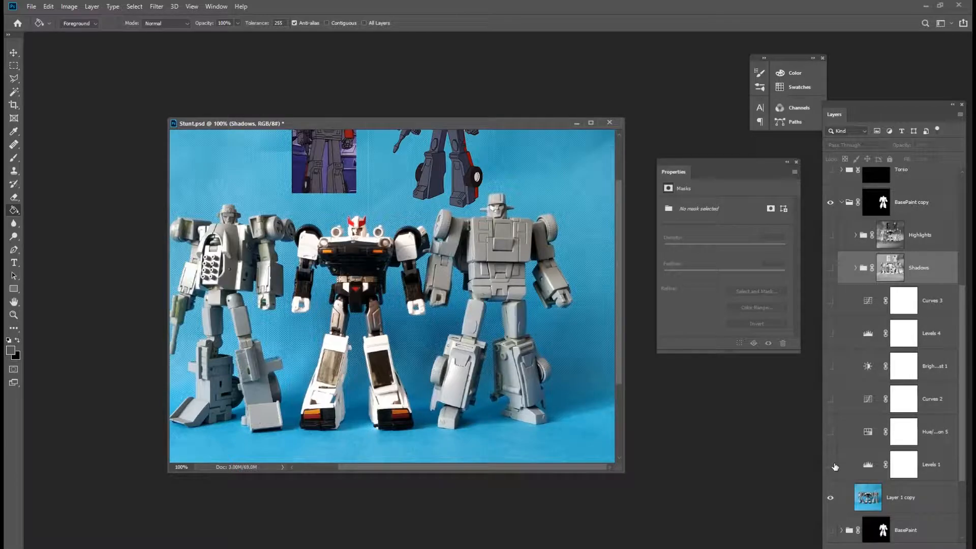
# Add a new layer above Curves 3 and fill it with the foreground colour.
pyautogui.click(851, 302)
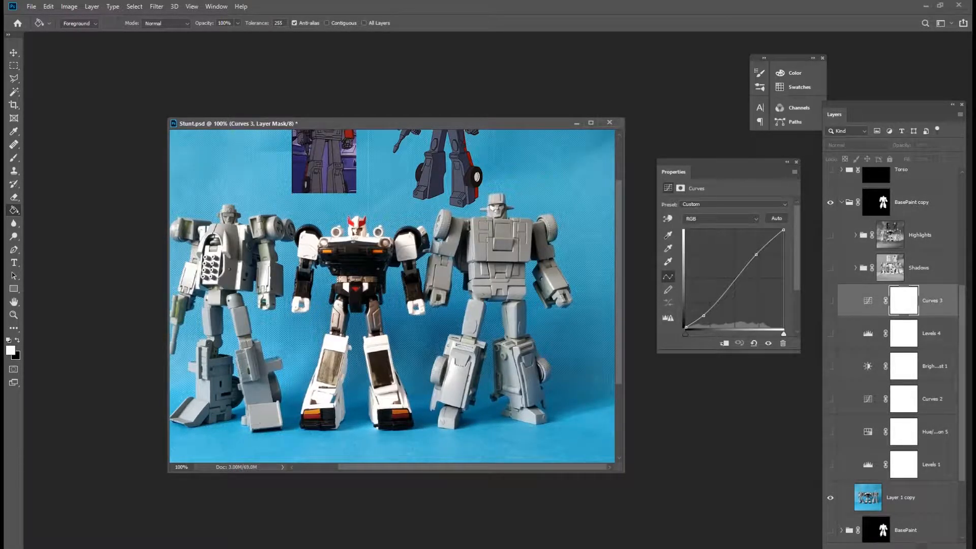
pyautogui.hotkey('ctrl', 'shift', 'alt', 'n')
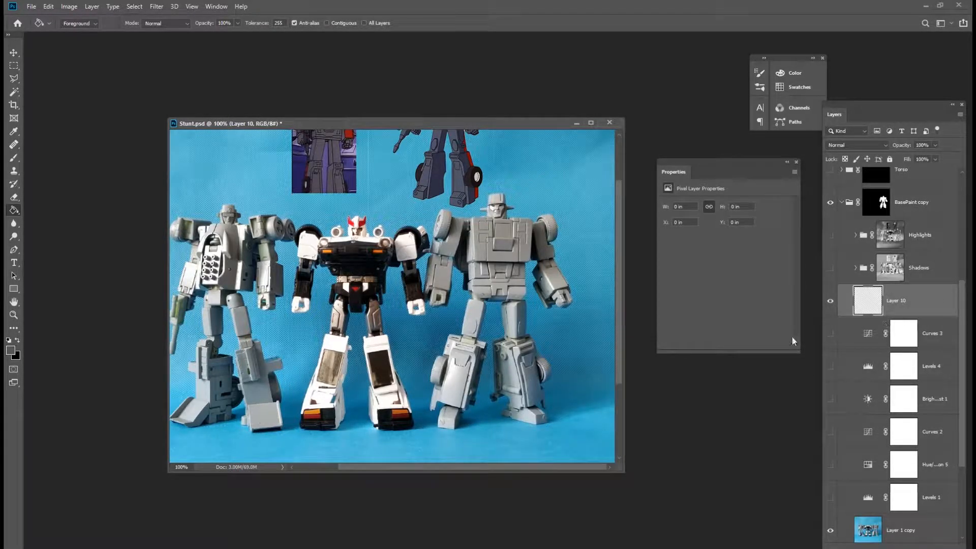
pyautogui.click(539, 350)
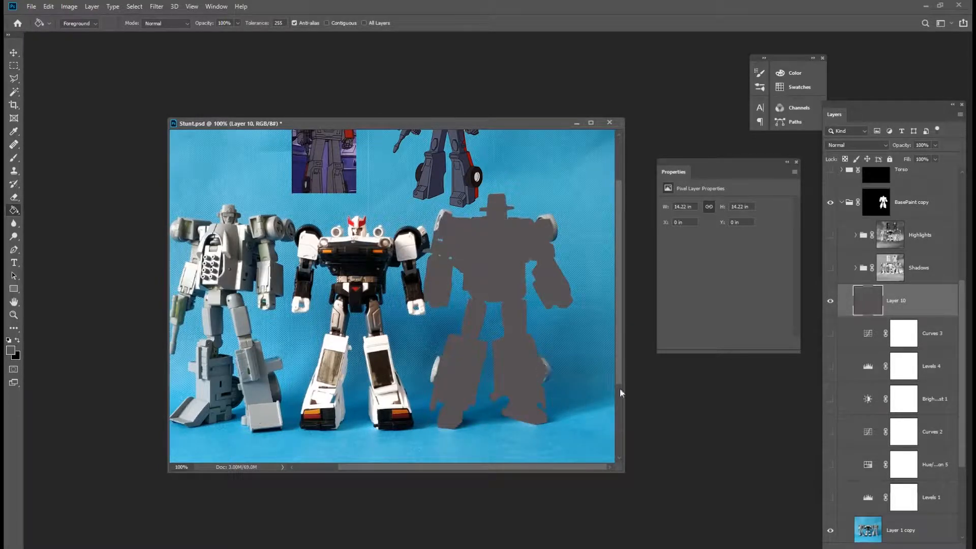
# Give Layer 10 a colour overlay sampled from the grey robot, in Multiply mode at about 50% opacity.
pyautogui.doubleClick(930, 307)
pyautogui.moveTo(766, 173); pyautogui.dragTo(746, 174)
pyautogui.click(584, 234)
pyautogui.click(629, 236)
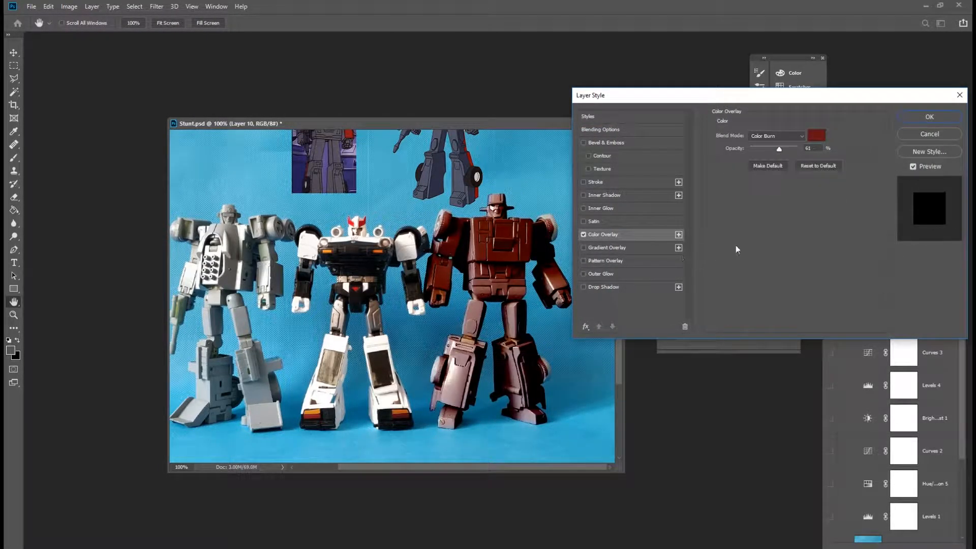
pyautogui.click(817, 135)
pyautogui.click(432, 171)
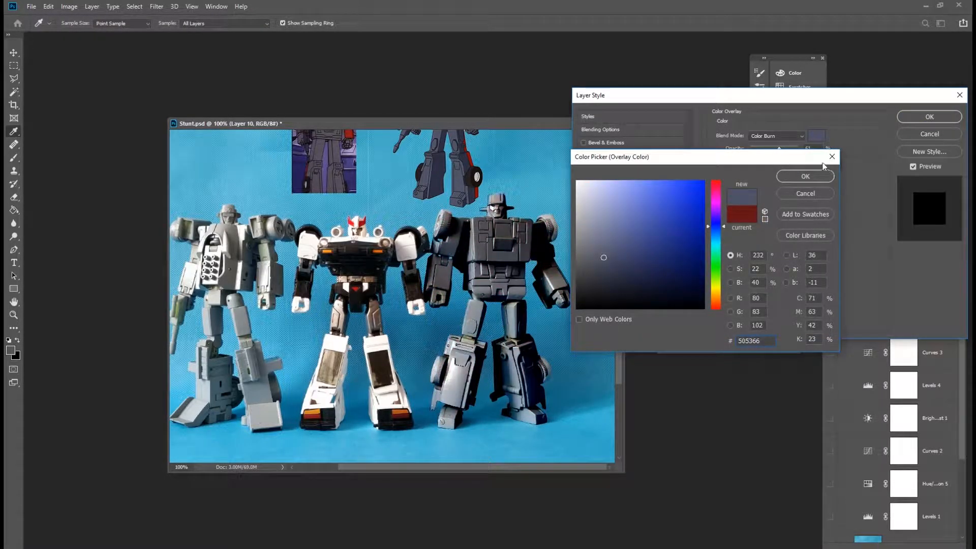
pyautogui.click(805, 176)
pyautogui.click(797, 136)
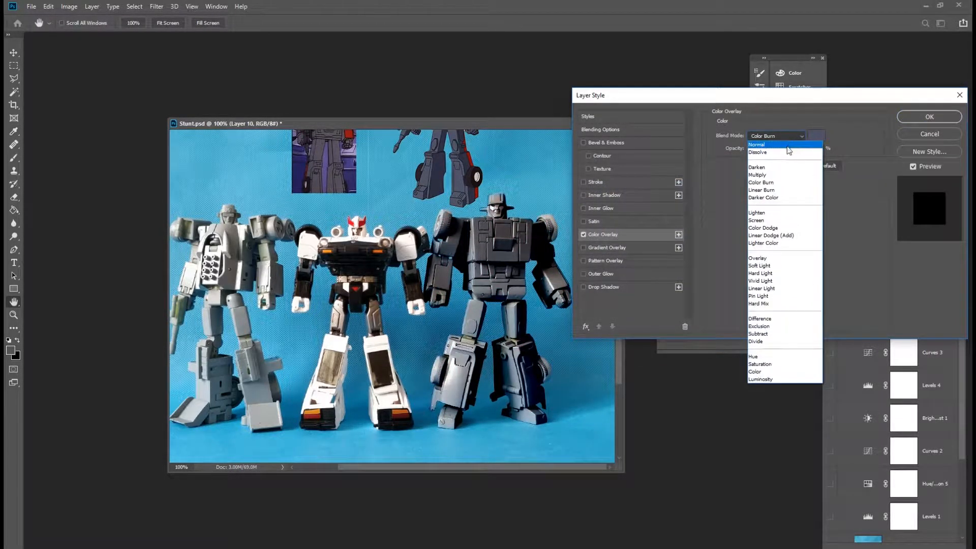
pyautogui.click(781, 175)
pyautogui.moveTo(778, 148); pyautogui.dragTo(771, 149)
pyautogui.click(925, 134)
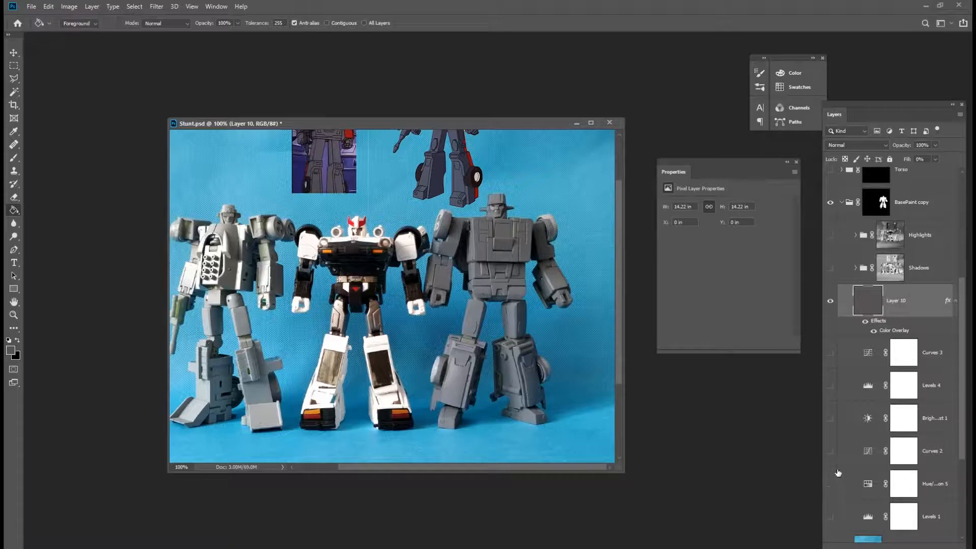
# Show Curves 2 and reshape its curve into a smoother single hump by removing and moving points.
pyautogui.click(830, 451)
pyautogui.click(864, 451)
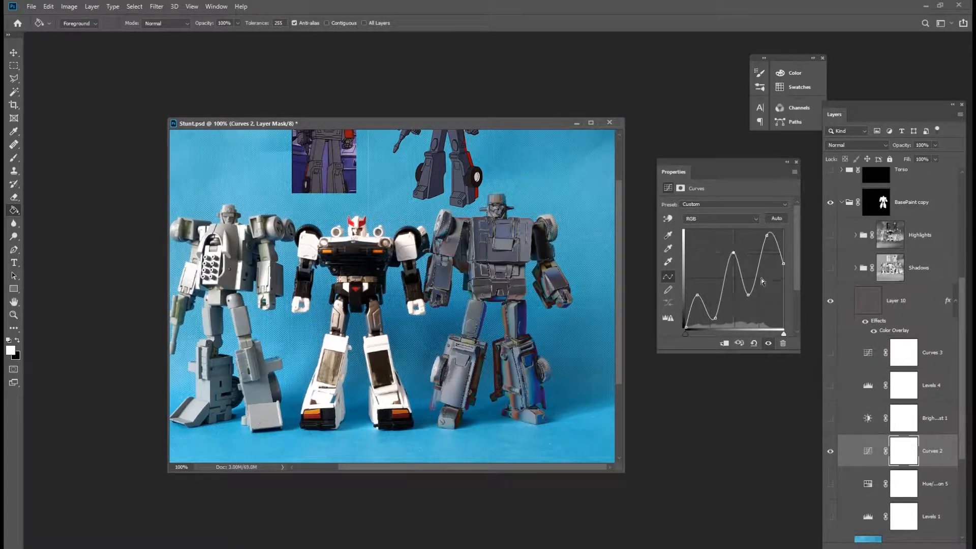
pyautogui.press('Delete')
pyautogui.moveTo(749, 295); pyautogui.dragTo(702, 299)
pyautogui.moveTo(766, 235); pyautogui.dragTo(787, 267)
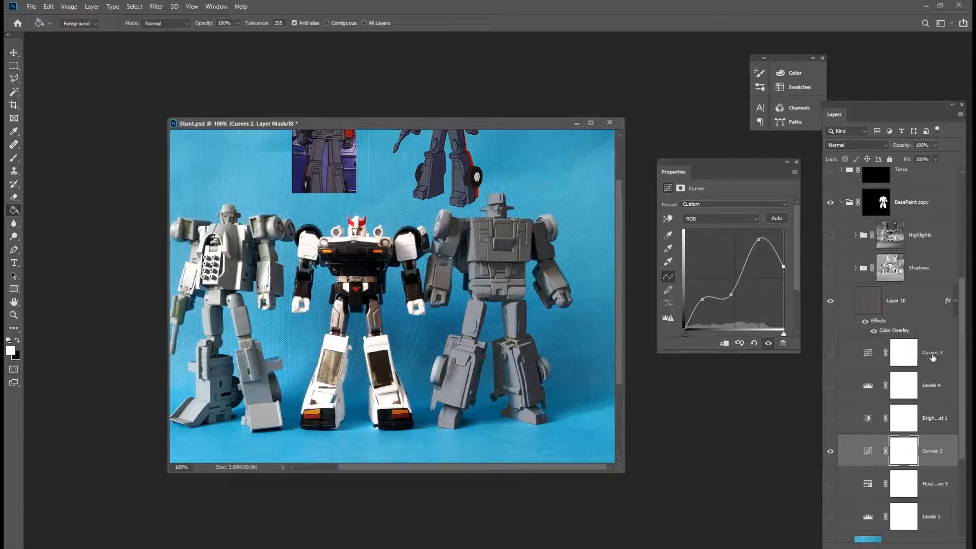
# Show the Shadows group and set its blend mode to Multiply.
pyautogui.click(845, 271)
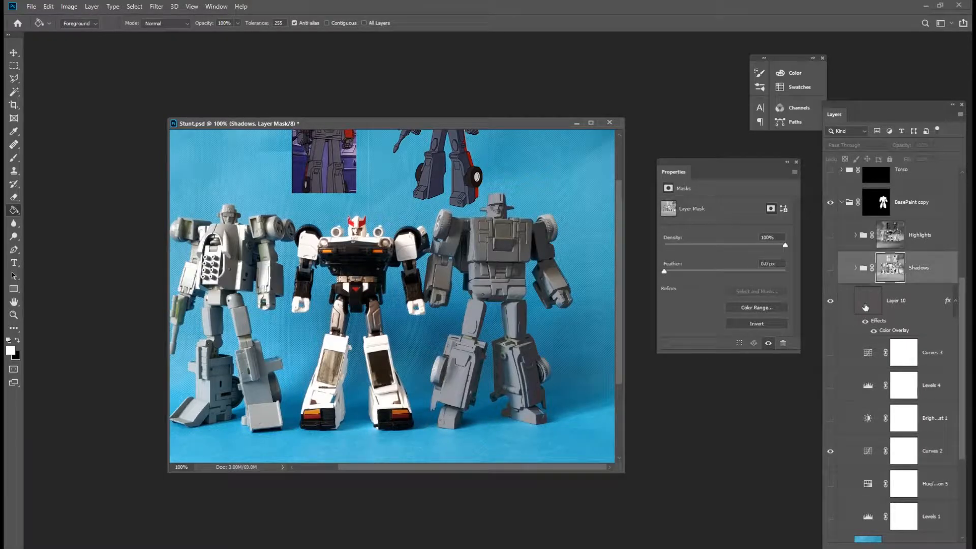
pyautogui.click(831, 270)
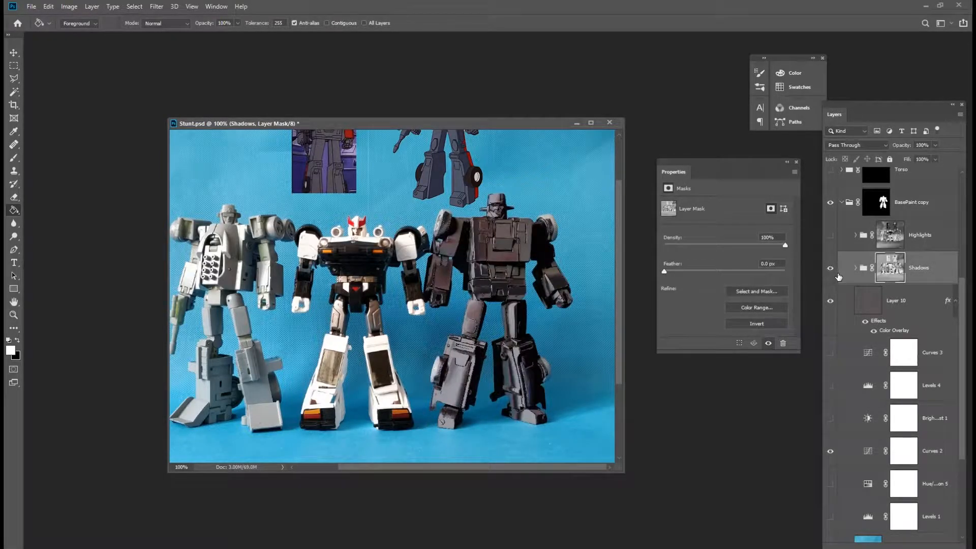
pyautogui.click(922, 273)
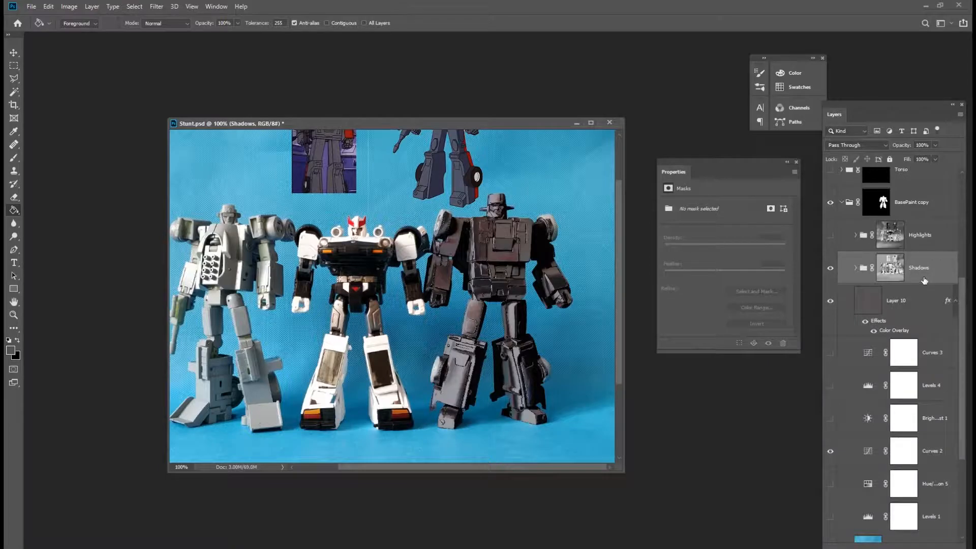
pyautogui.click(869, 145)
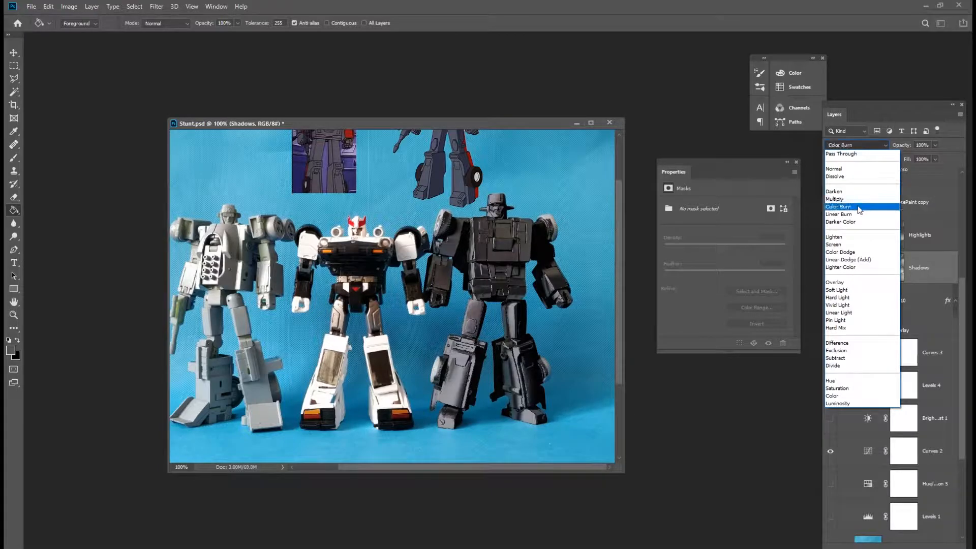
pyautogui.click(859, 200)
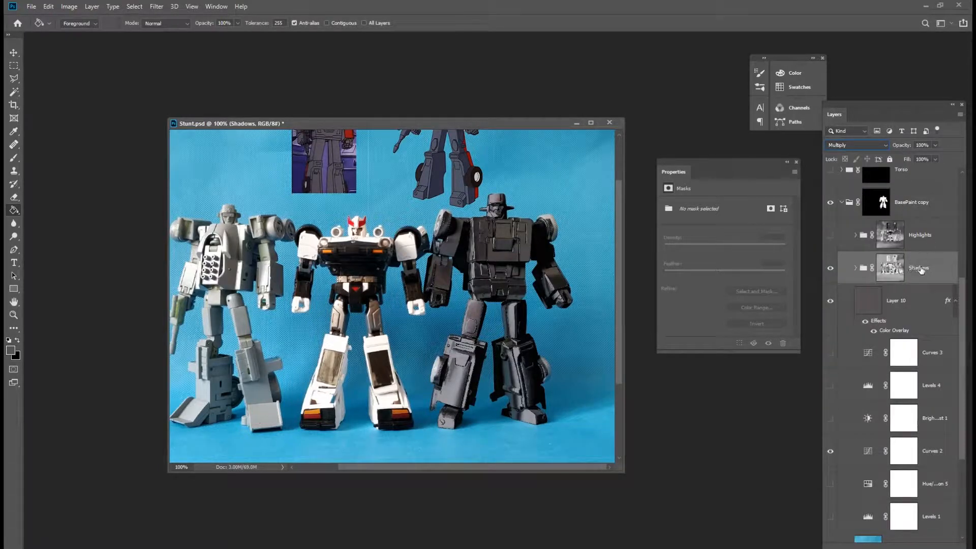
pyautogui.moveTo(905, 154)
pyautogui.mouseDown()
pyautogui.moveTo(891, 156)
pyautogui.moveTo(920, 161)
pyautogui.mouseUp()
# Show the Highlights group and set its opacity to 100%.
pyautogui.click(830, 235)
pyautogui.click(931, 237)
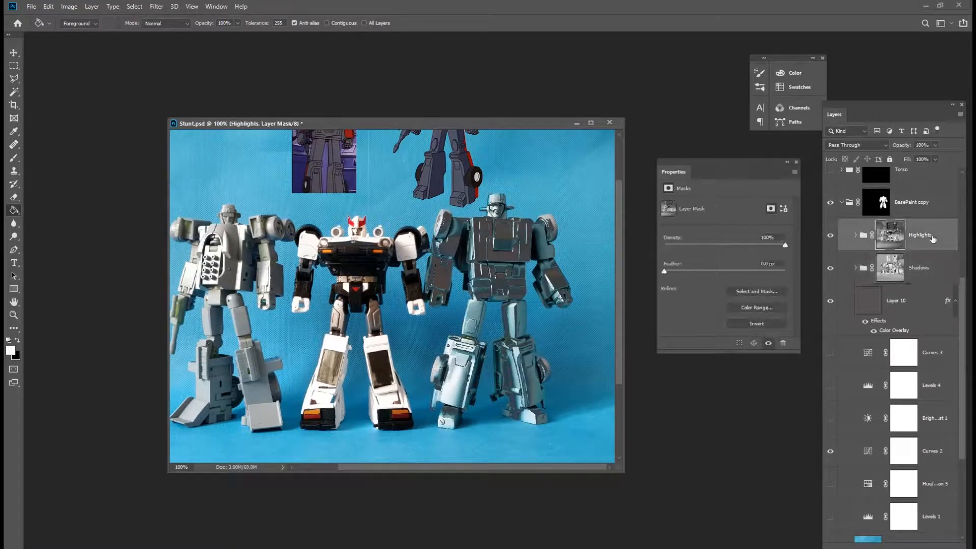
pyautogui.moveTo(932, 158); pyautogui.dragTo(920, 158)
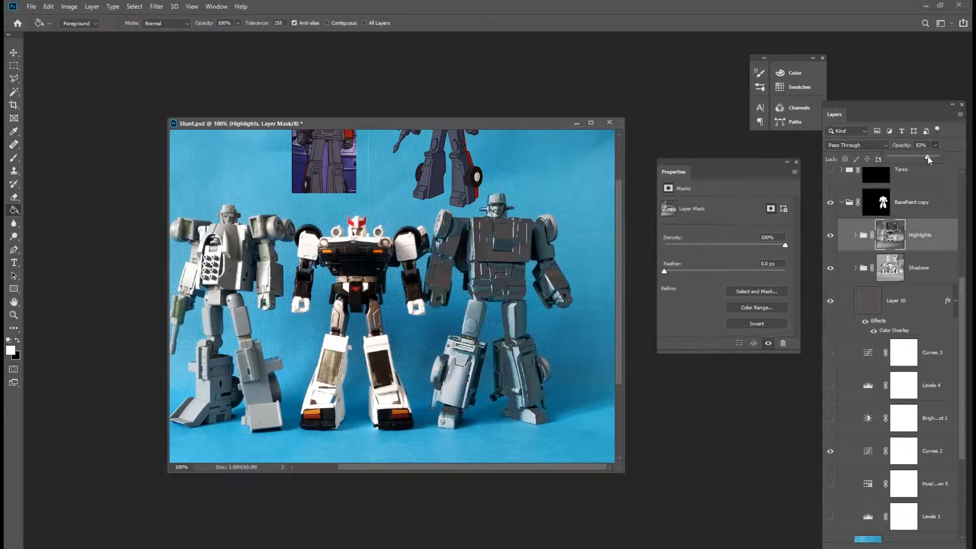
pyautogui.moveTo(934, 157); pyautogui.dragTo(933, 158)
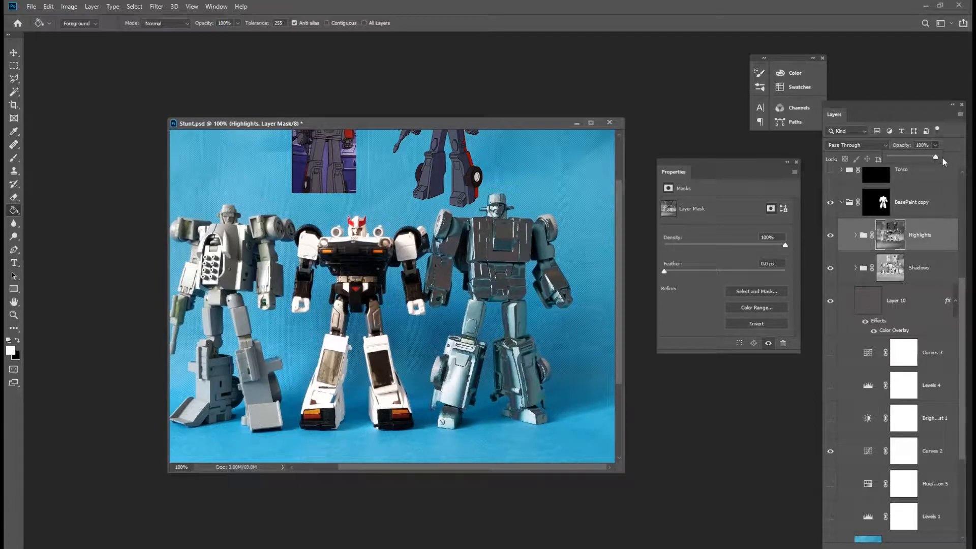
# Set the Shadows group's opacity to 88%.
pyautogui.click(930, 269)
pyautogui.click(935, 146)
pyautogui.moveTo(936, 154); pyautogui.dragTo(956, 164)
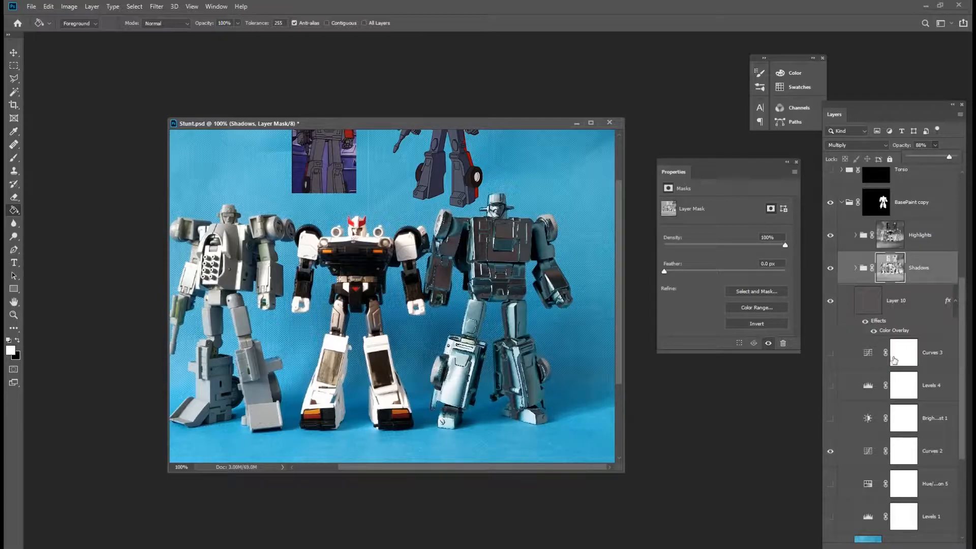
# Add a Levels adjustment above the Highlights group and nudge its midtone slider slightly.
pyautogui.click(940, 239)
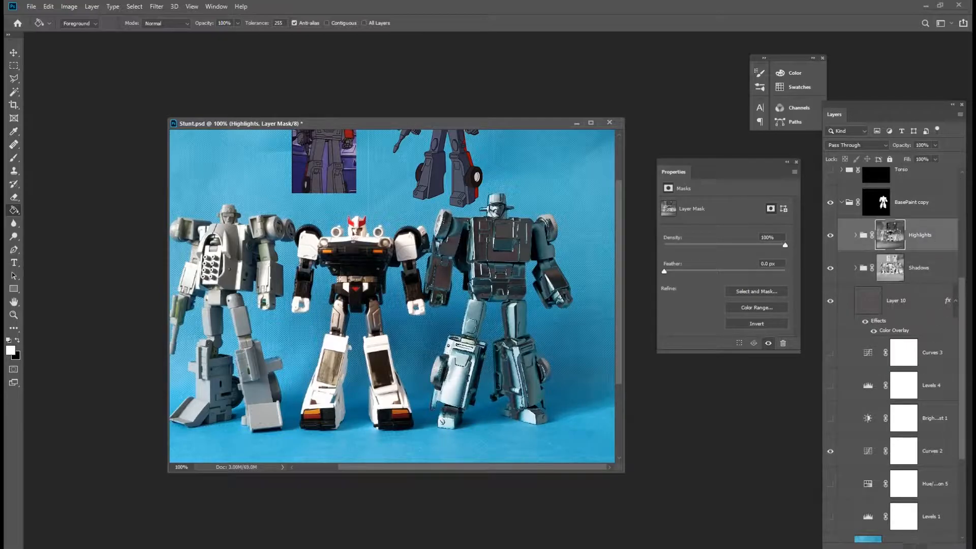
pyautogui.click(893, 548)
pyautogui.click(944, 413)
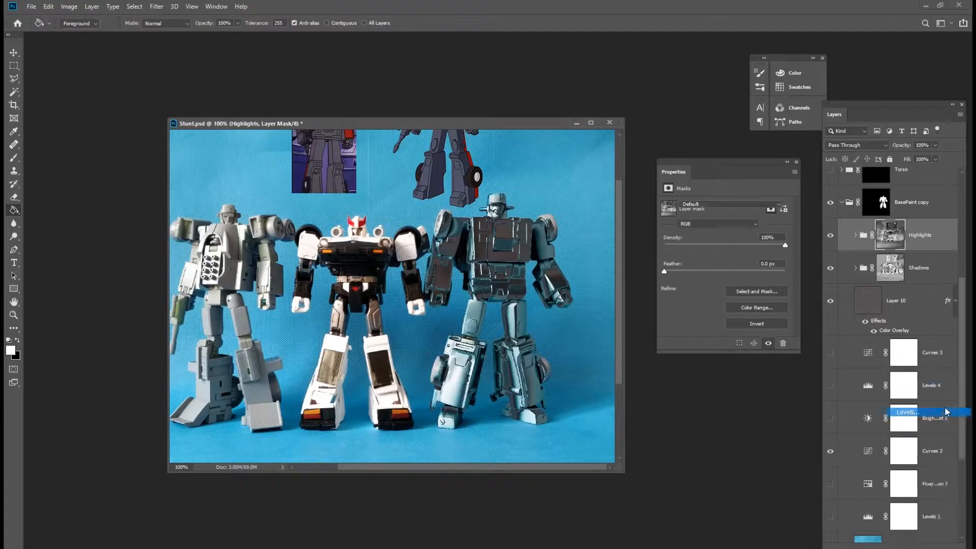
pyautogui.moveTo(731, 278); pyautogui.dragTo(725, 281)
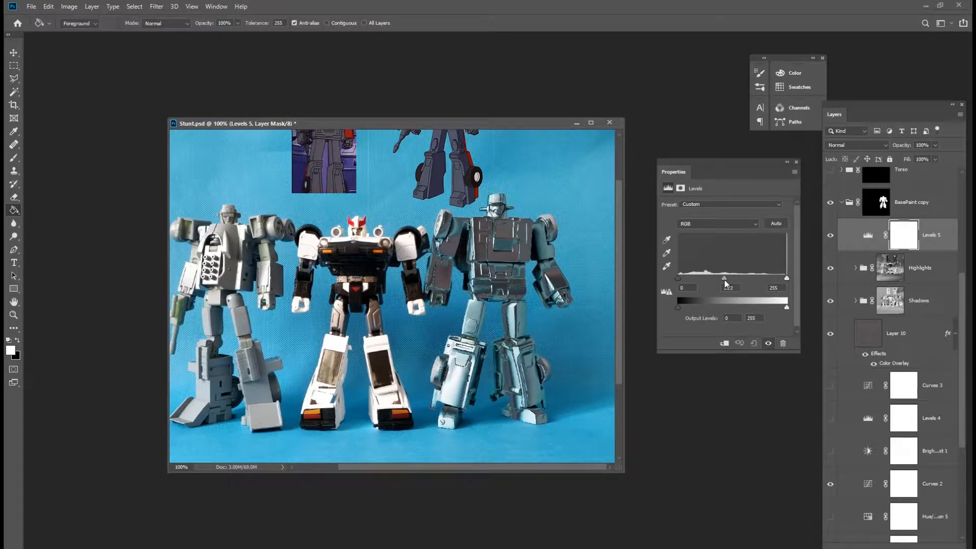
# Add a Brightness/Contrast adjustment above Levels 5 with contrast set to 41.
pyautogui.click(926, 540)
pyautogui.click(952, 403)
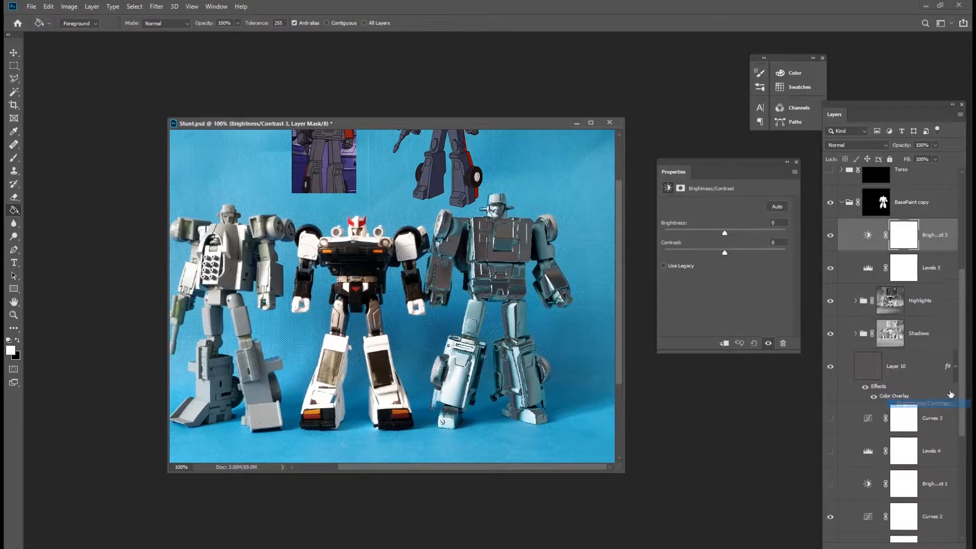
pyautogui.moveTo(725, 252); pyautogui.dragTo(751, 255)
# Show the Torso, Group 3, Tires, Red and Metal groups above BasePaint copy.
pyautogui.moveTo(962, 285); pyautogui.dragTo(955, 226)
pyautogui.moveTo(831, 321); pyautogui.dragTo(832, 192)
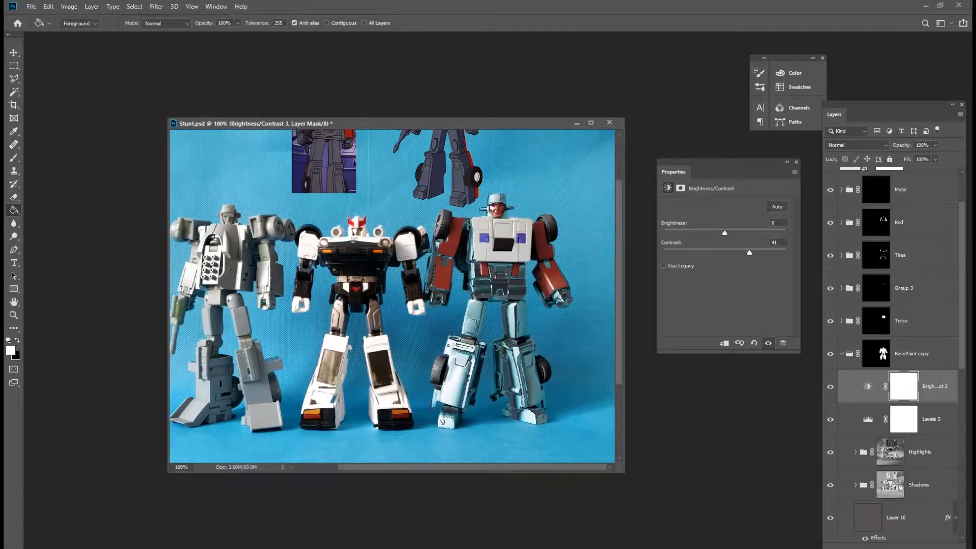
pyautogui.scroll(-8, 965, 298)
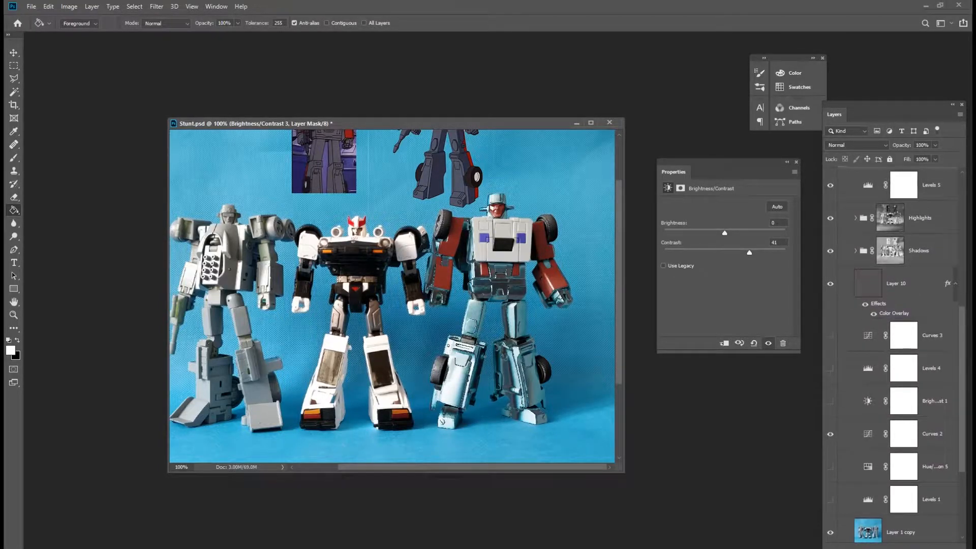
# Change Layer 10's colour overlay colour to dark green #063d05.
pyautogui.doubleClick(920, 312)
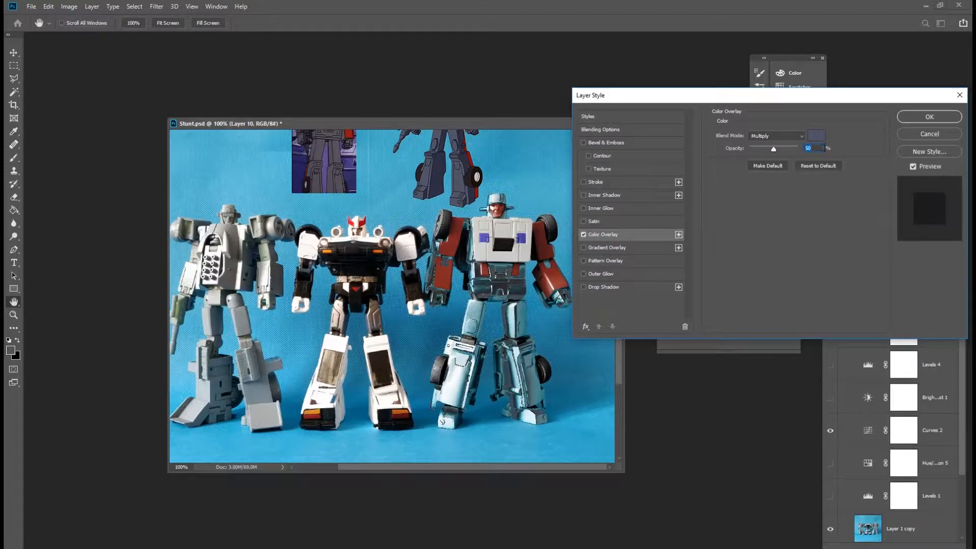
pyautogui.click(816, 137)
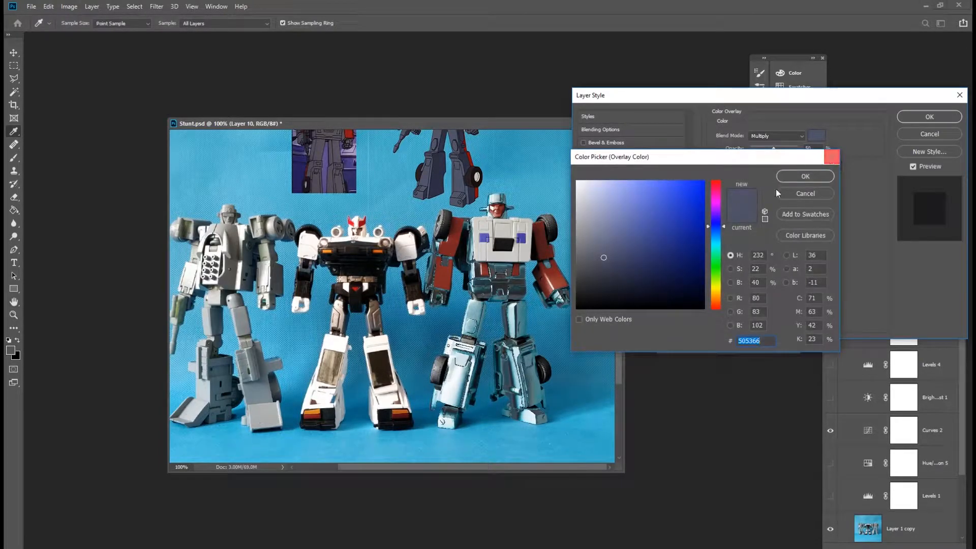
pyautogui.click(715, 266)
pyautogui.click(693, 259)
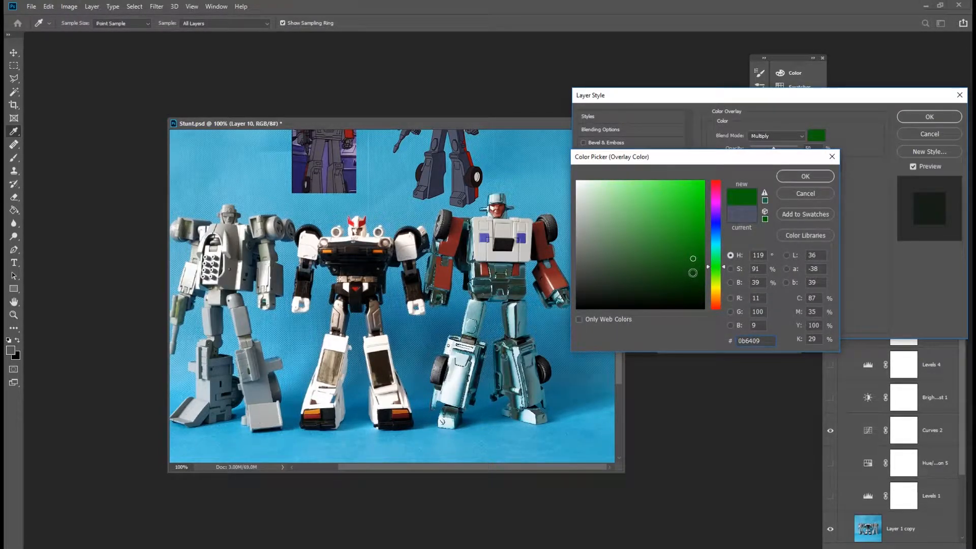
pyautogui.click(694, 278)
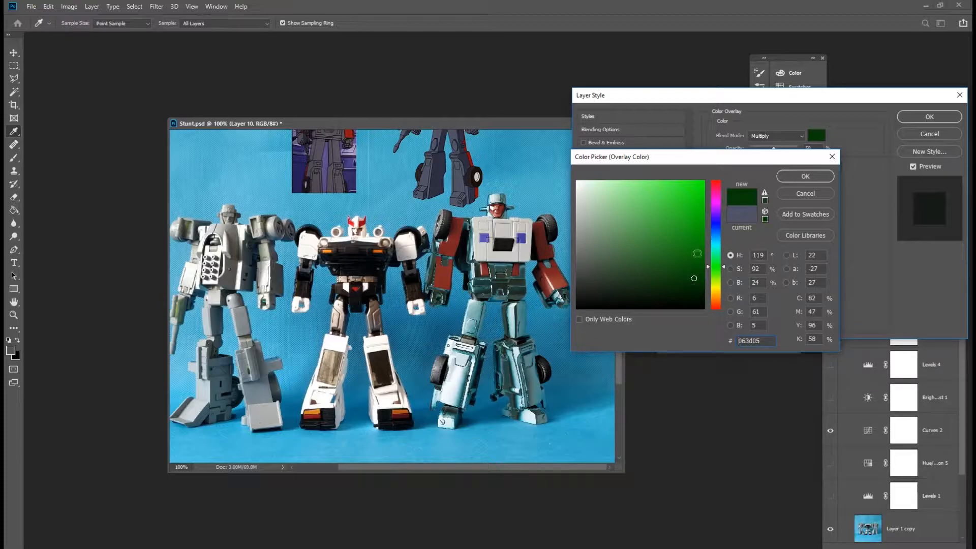
pyautogui.click(829, 174)
pyautogui.click(929, 116)
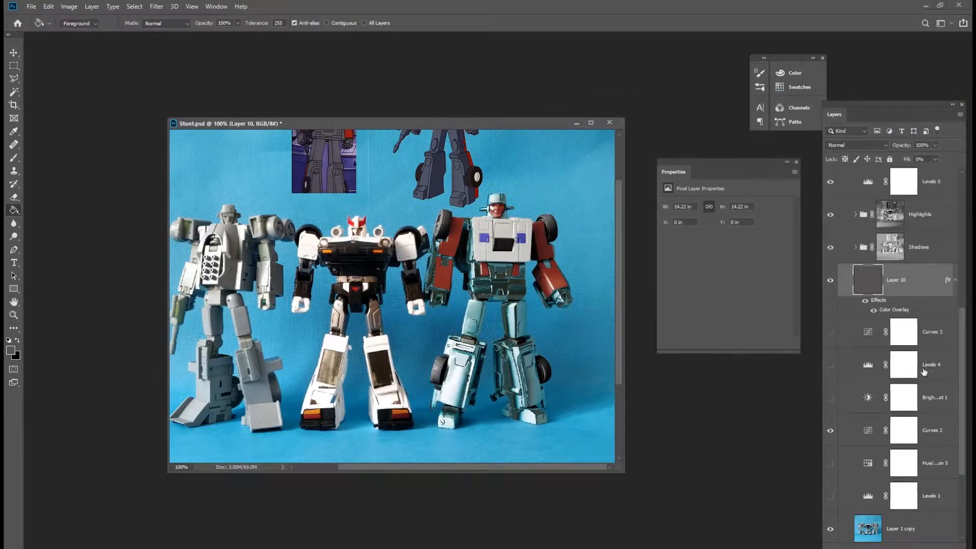
# Expand the Highlights group and change Layer 8's colour overlay to a reddish #af6762 sampled from the image.
pyautogui.click(856, 215)
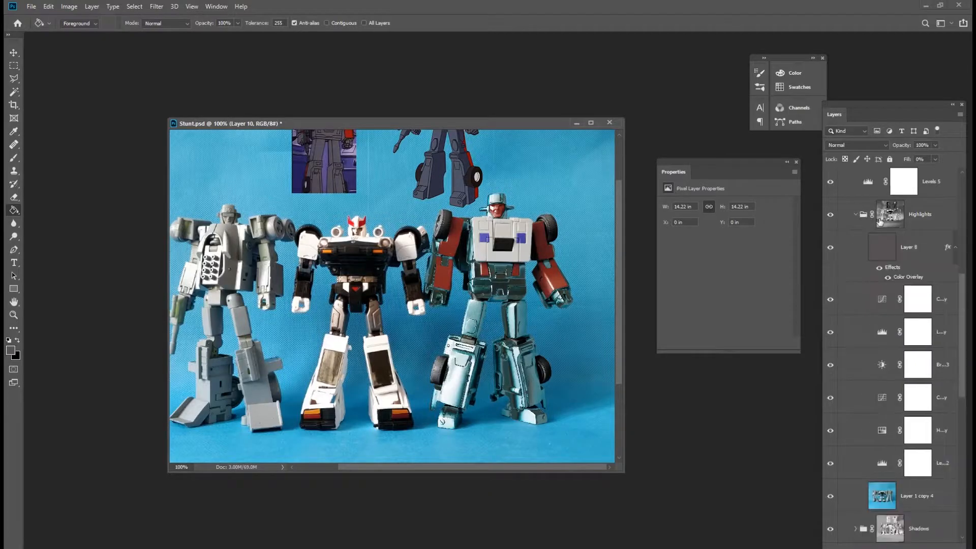
pyautogui.doubleClick(907, 277)
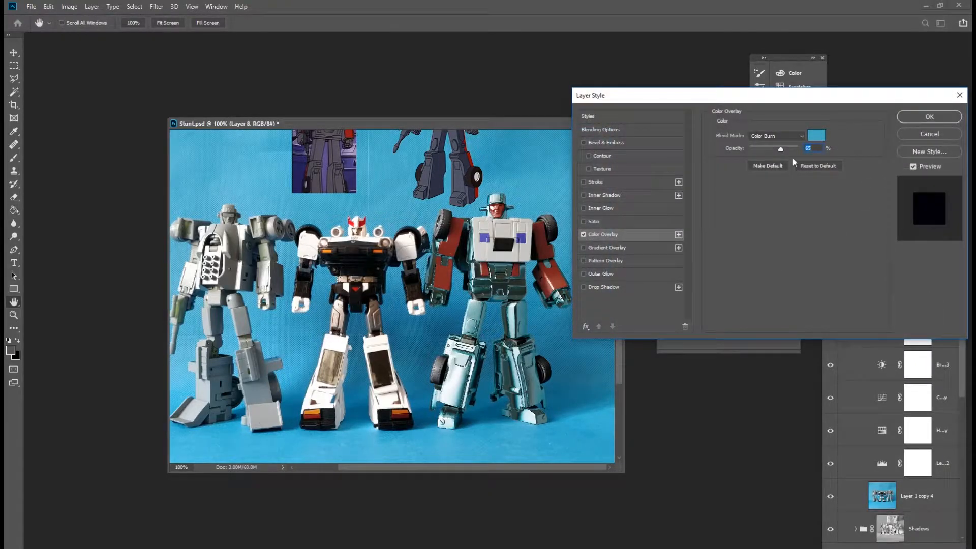
pyautogui.click(816, 136)
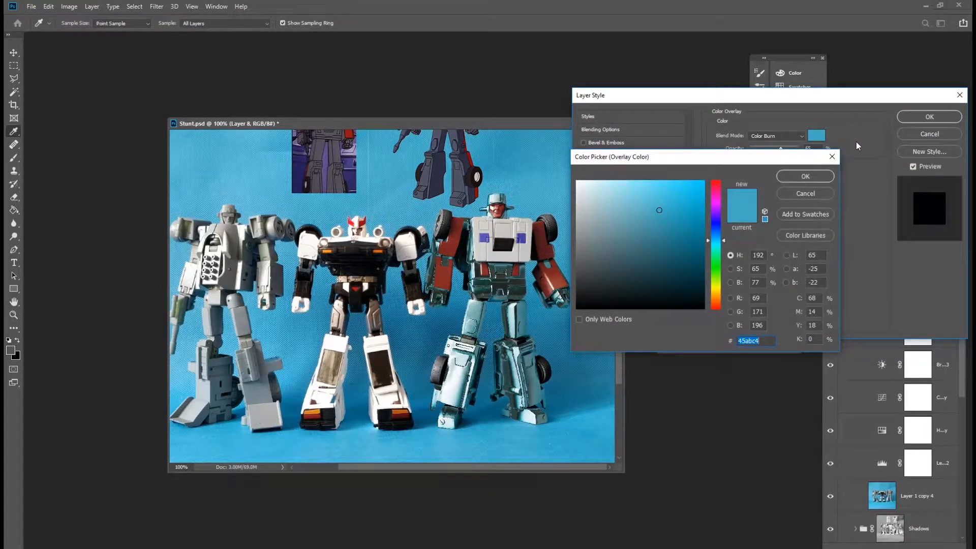
pyautogui.click(445, 270)
pyautogui.moveTo(659, 229); pyautogui.dragTo(632, 220)
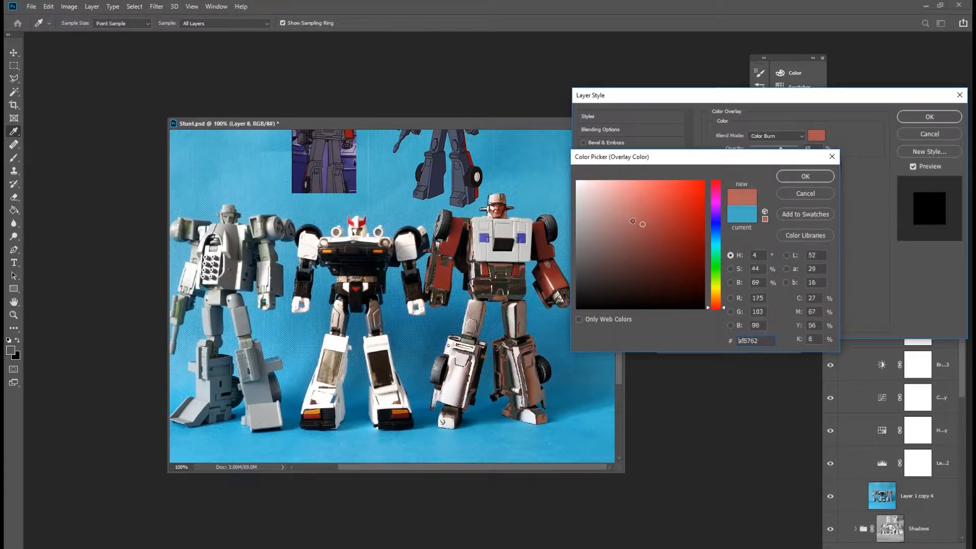
pyautogui.click(805, 176)
pyautogui.click(929, 117)
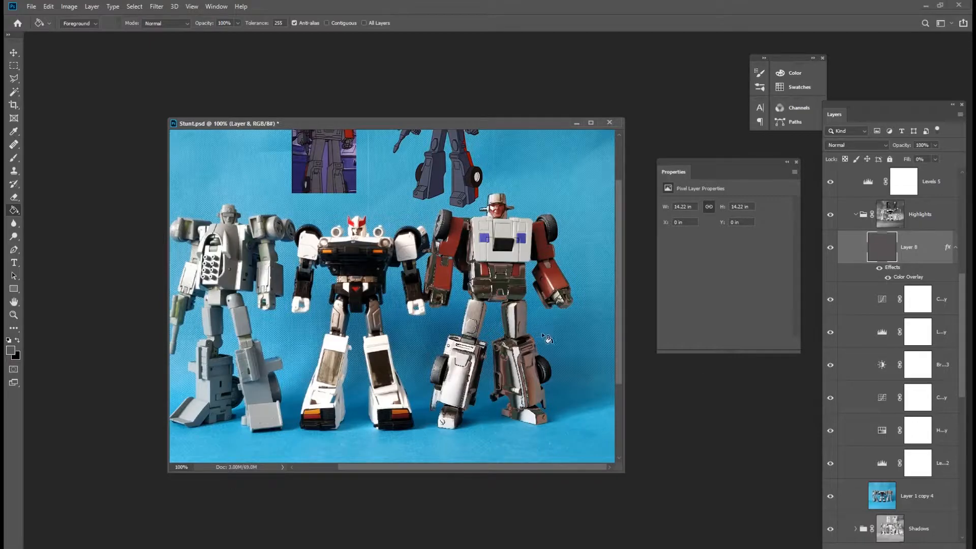
# Zoom in on the robot's legs and apply a Gaussian Blur with a 0.9 pixel radius to the Highlights group's mask.
pyautogui.press('z')
pyautogui.click(537, 381)
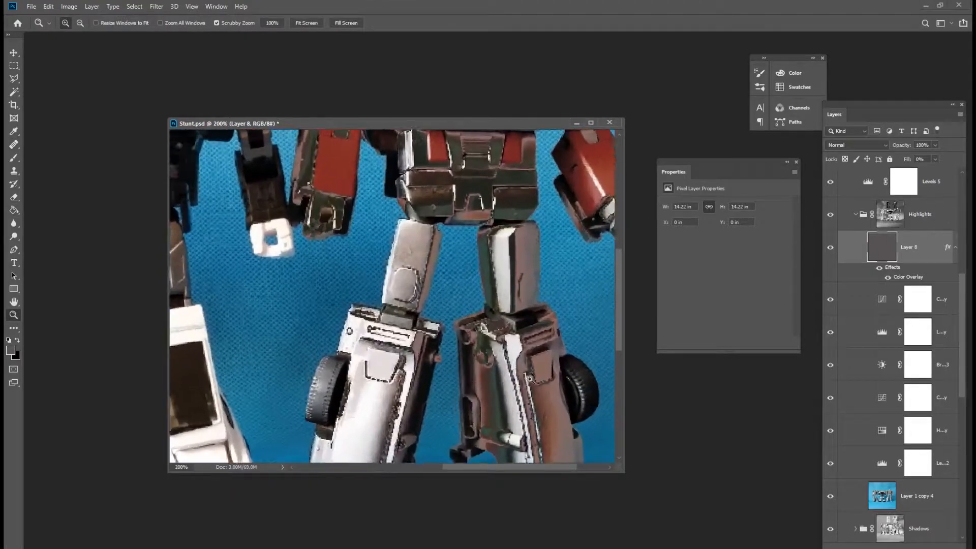
pyautogui.click(536, 381)
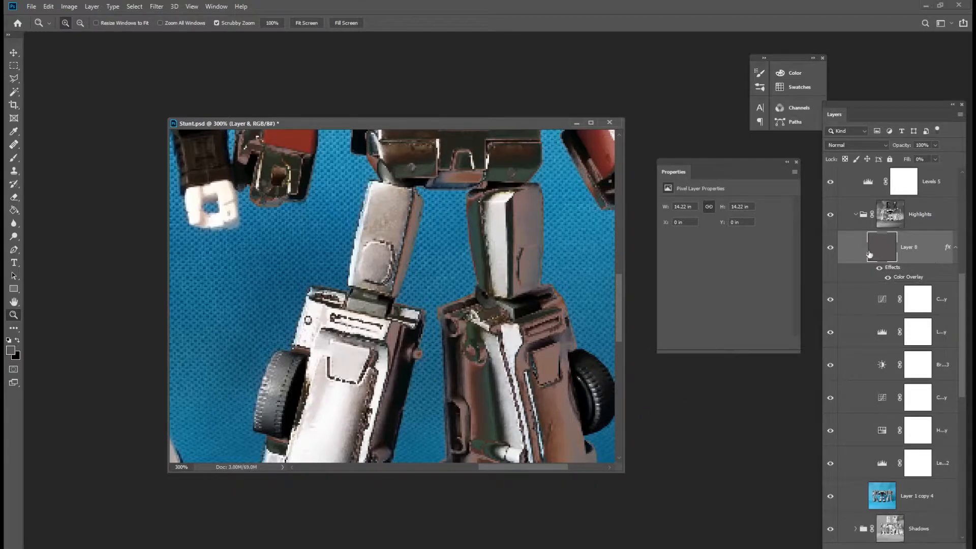
pyautogui.click(890, 220)
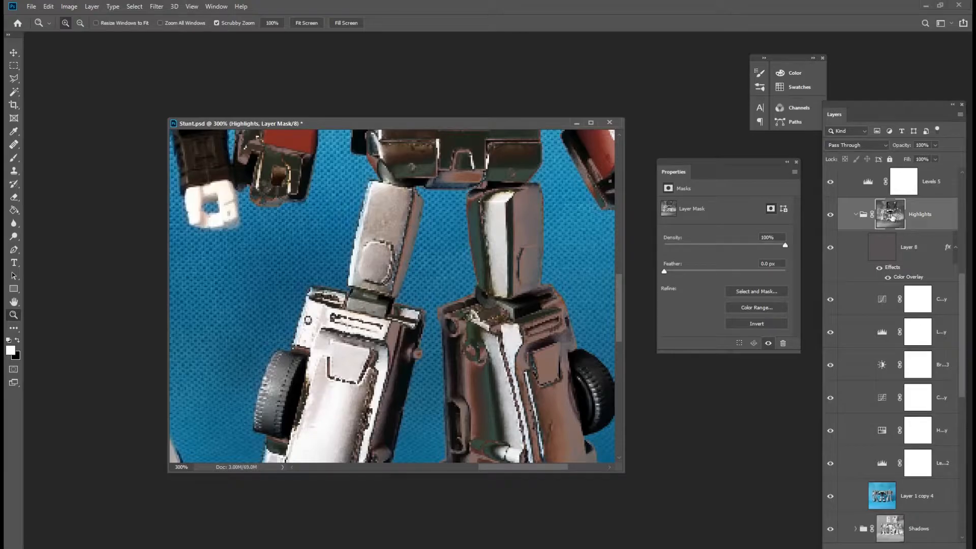
pyautogui.click(157, 6)
pyautogui.moveTo(192, 122)
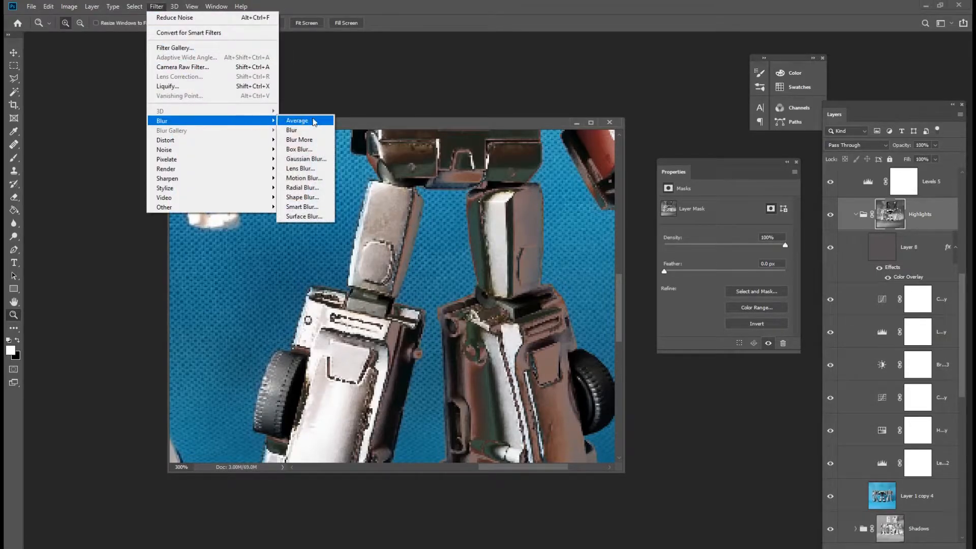
pyautogui.click(316, 164)
pyautogui.moveTo(644, 230); pyautogui.dragTo(706, 259)
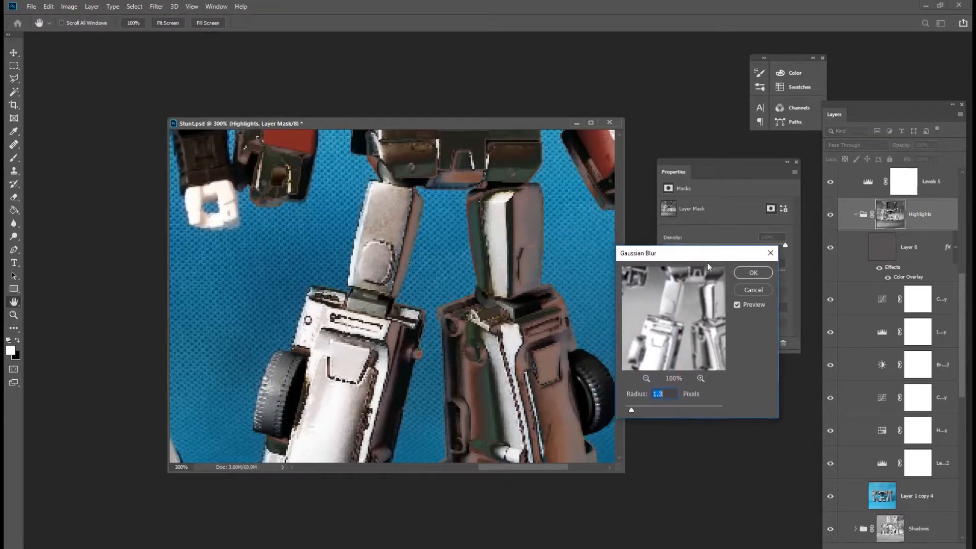
pyautogui.moveTo(631, 410); pyautogui.dragTo(631, 413)
pyautogui.click(738, 304)
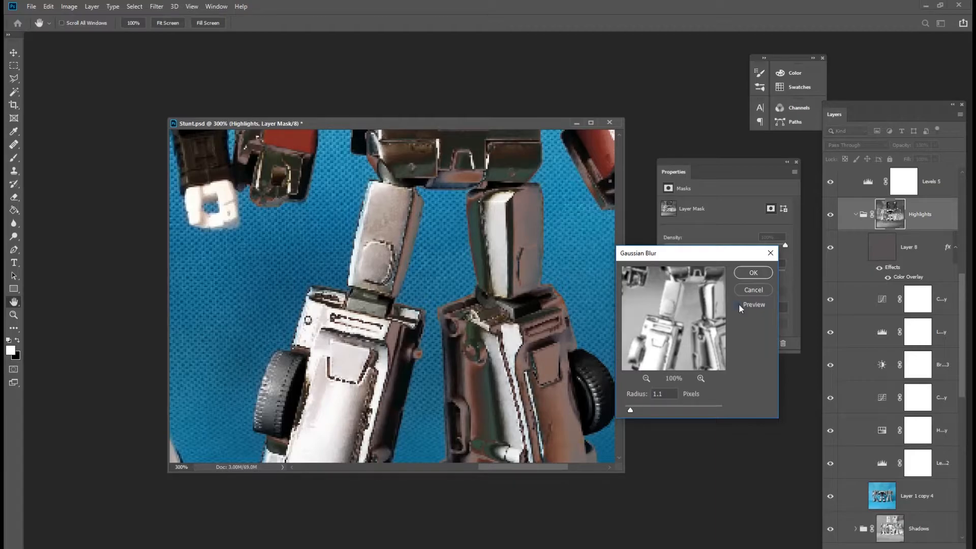
pyautogui.click(737, 305)
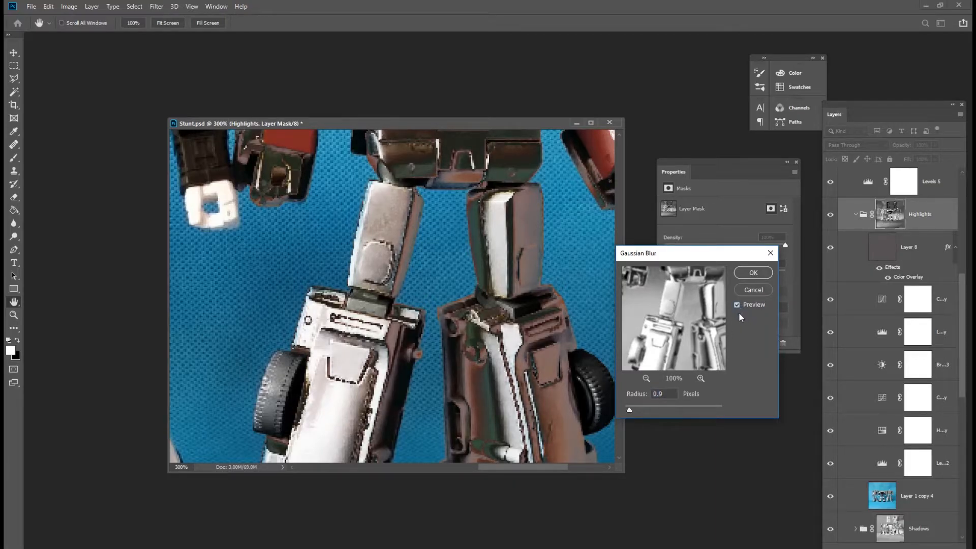
pyautogui.click(754, 272)
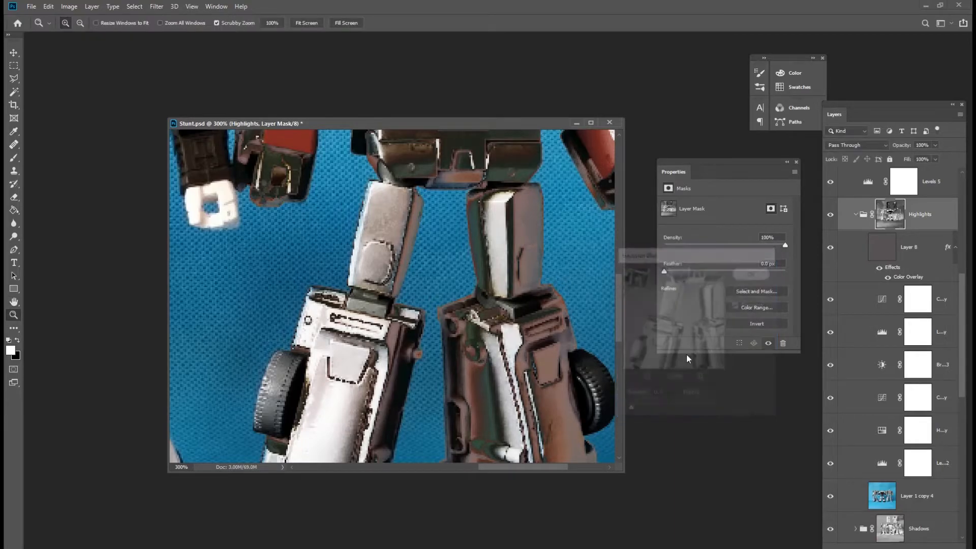
# Zoom back out, collapse the BasePaint copy group in the layer stack and hide it.
pyautogui.keyDown('alt'); pyautogui.click(483, 338); pyautogui.keyUp('alt')
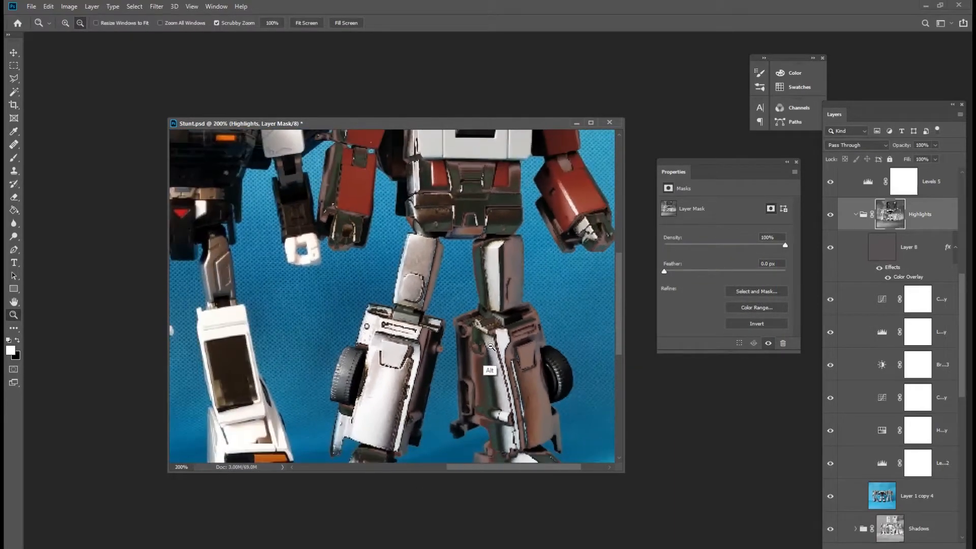
pyautogui.keyDown('alt'); pyautogui.click(488, 346); pyautogui.keyUp('alt')
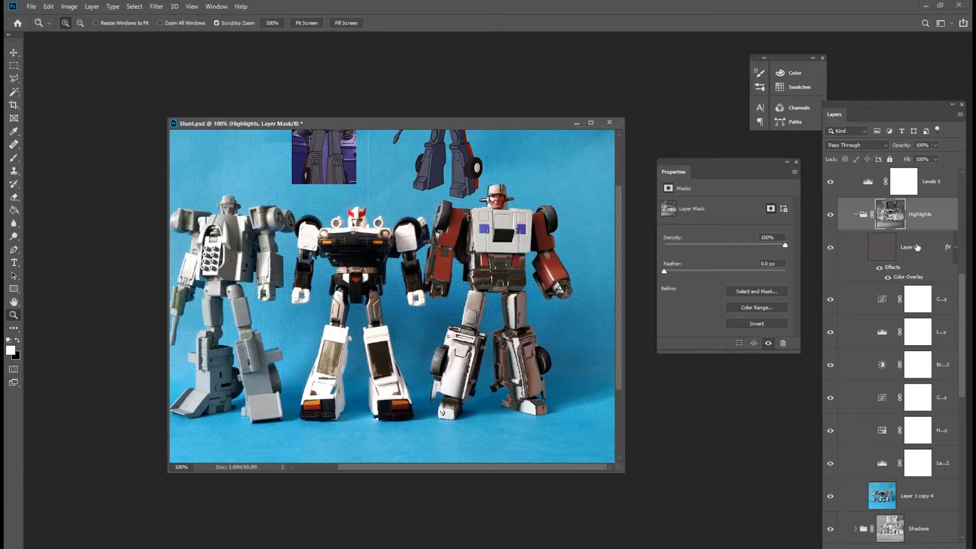
pyautogui.scroll(4, 844, 322)
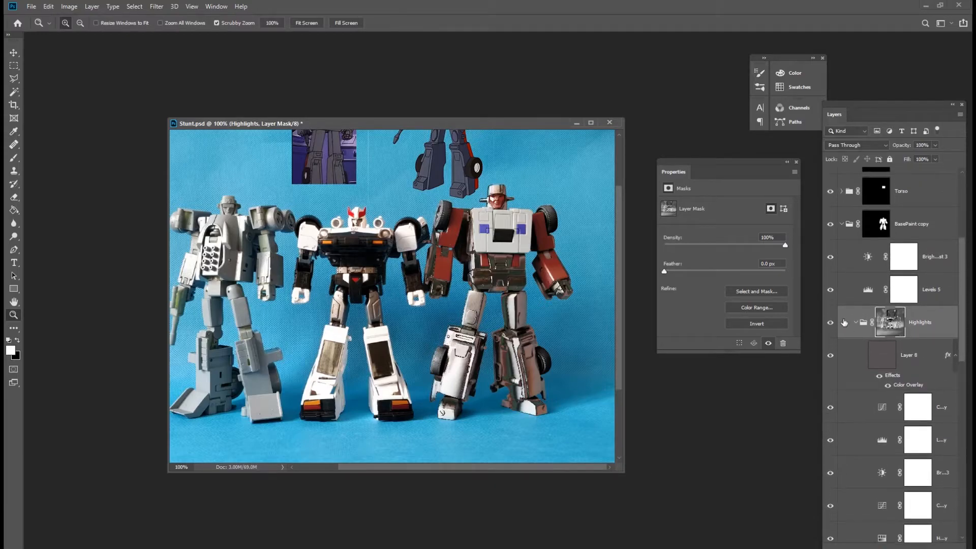
pyautogui.click(842, 224)
pyautogui.click(830, 427)
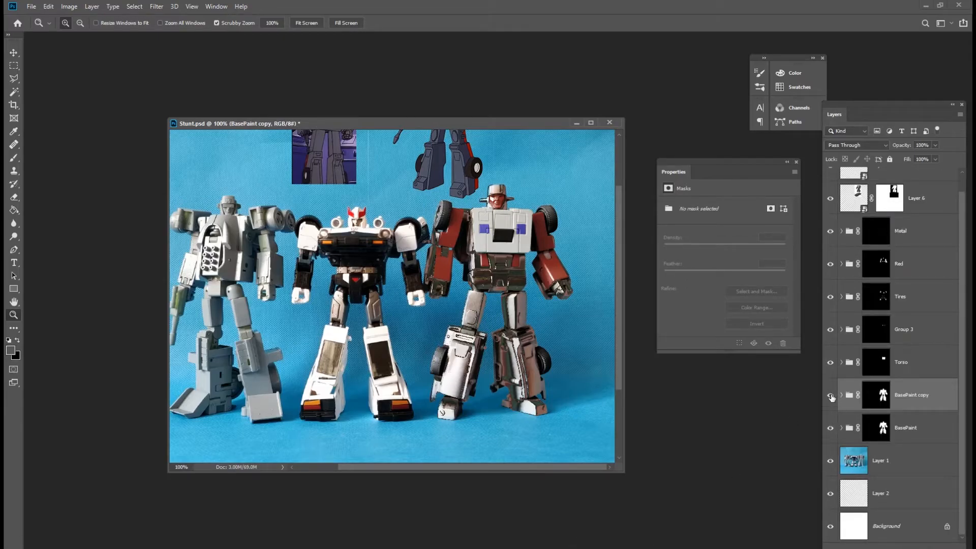
pyautogui.click(831, 395)
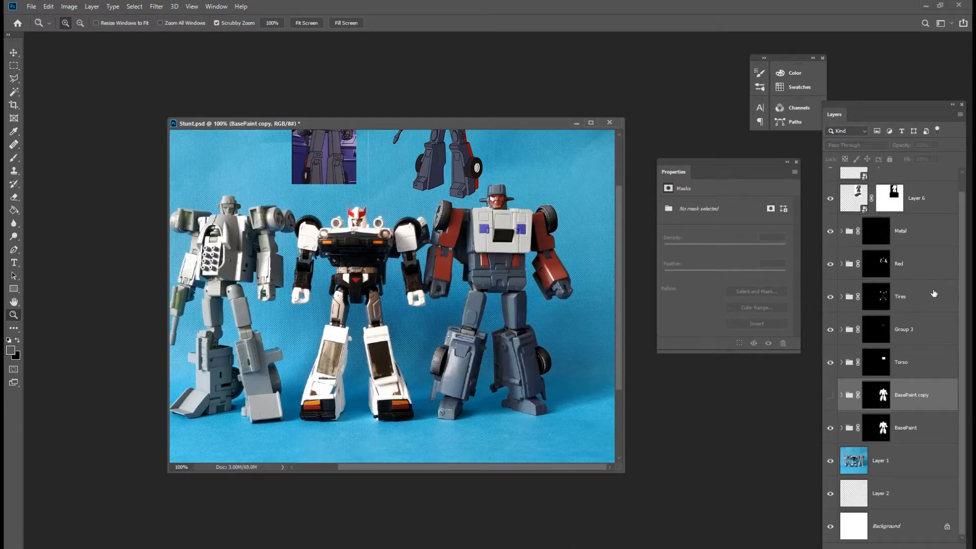
# Target the Red group's mask with an enlarged Eraser brush, and hide Layer 5 and Layer 6.
pyautogui.click(875, 264)
pyautogui.press('e')
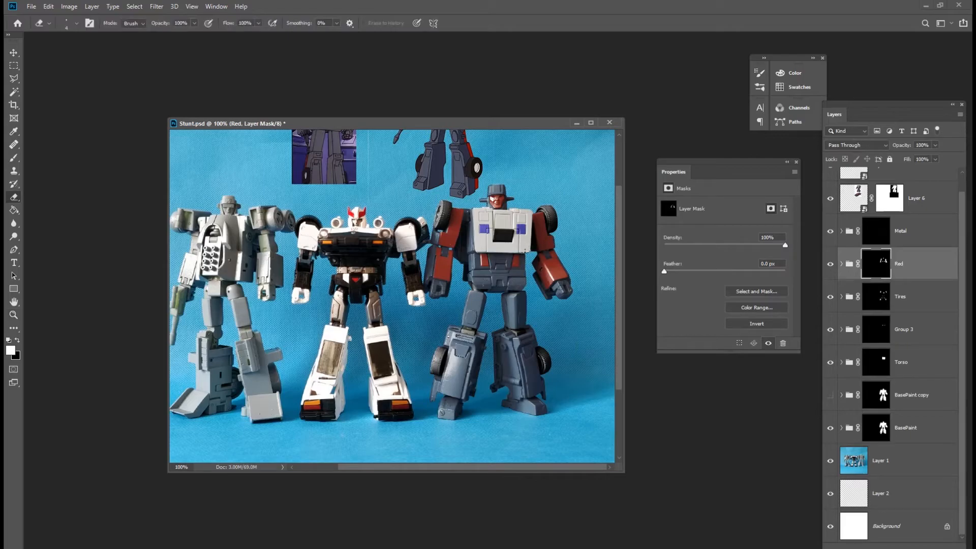
pyautogui.press(']')
pyautogui.press(']')
pyautogui.press(']')
pyautogui.press(']')
pyautogui.press(']')
pyautogui.press(']')
pyautogui.press(']')
pyautogui.press(']')
pyautogui.press(']')
pyautogui.press(']')
pyautogui.press(']')
pyautogui.press(']')
pyautogui.moveTo(962, 253); pyautogui.dragTo(962, 225)
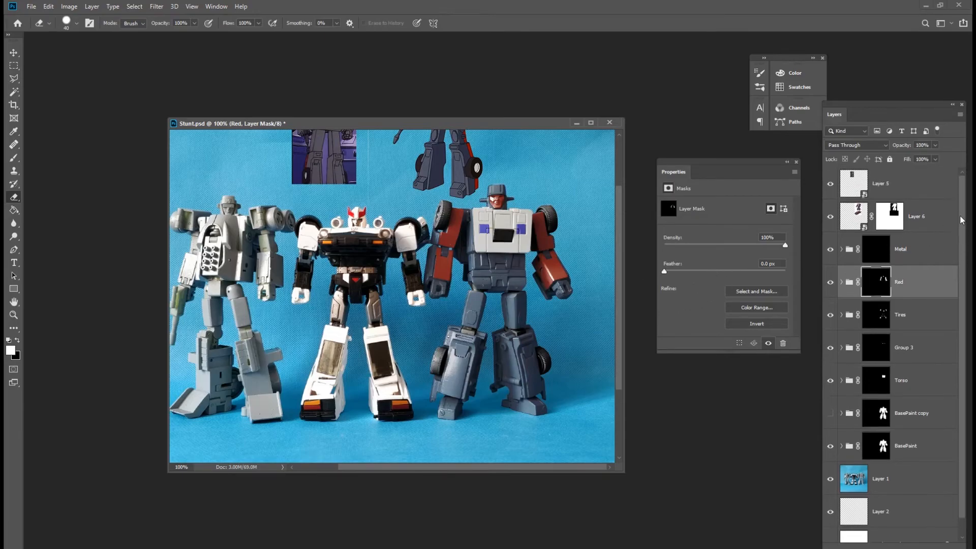
pyautogui.moveTo(830, 190); pyautogui.dragTo(830, 212)
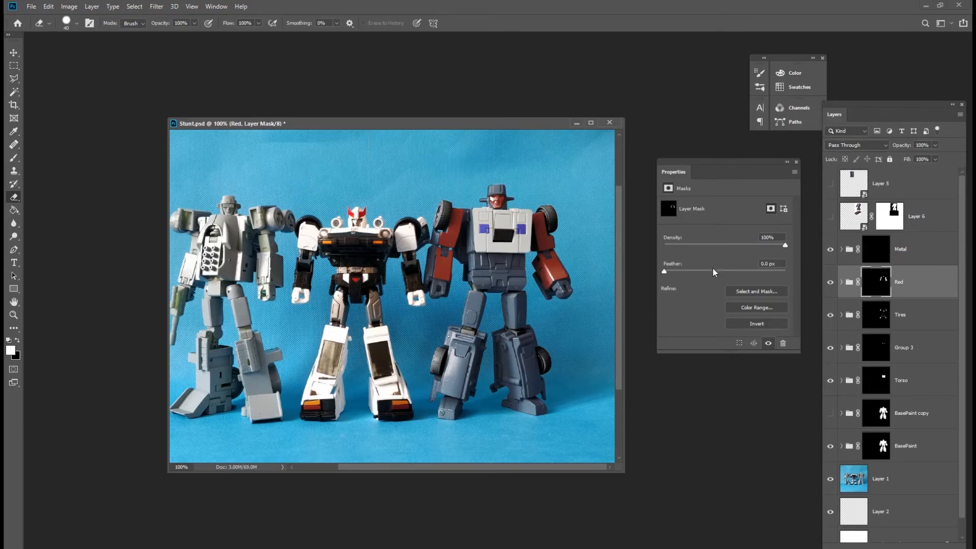